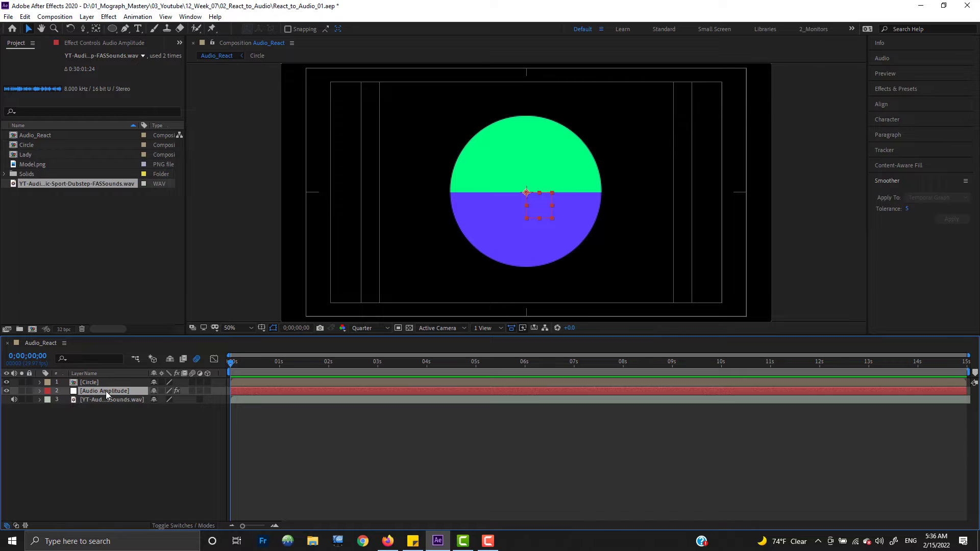
Reveal the Left, Right and Both Channels sliders of the Audio Amplitude layer.
{"action": "key", "text": "e"}
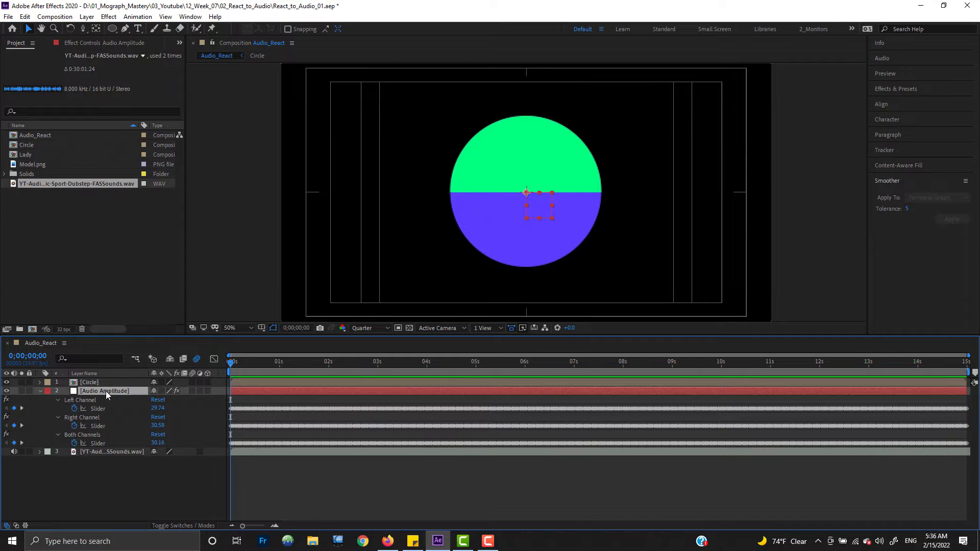
{"action": "left_click", "coordinate": [91, 418]}
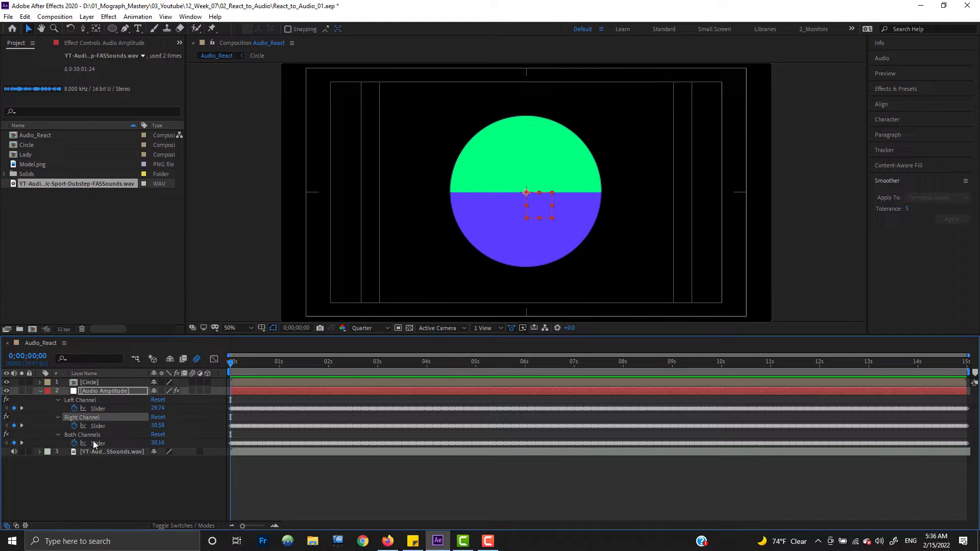
{"action": "left_click", "coordinate": [94, 436]}
Display the audio layer's waveform in an enlarged timeline area.
{"action": "left_click", "coordinate": [107, 454]}
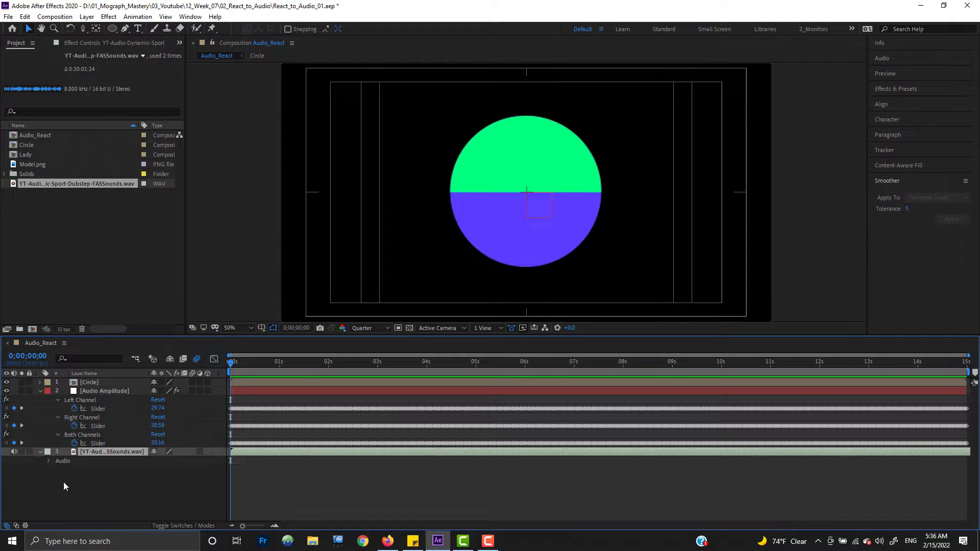
{"action": "left_click", "coordinate": [48, 461]}
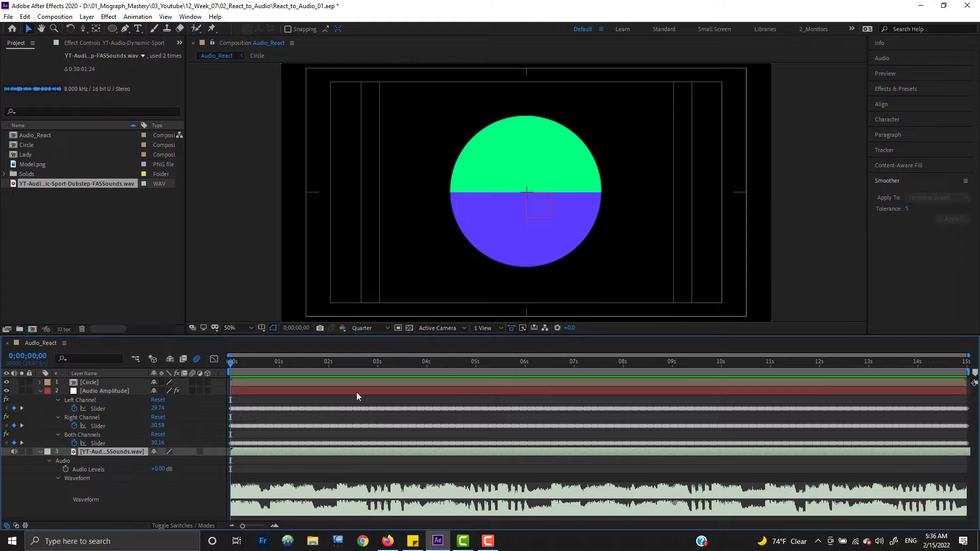
{"action": "left_click_drag", "start_coordinate": [313, 341], "coordinate": [317, 261]}
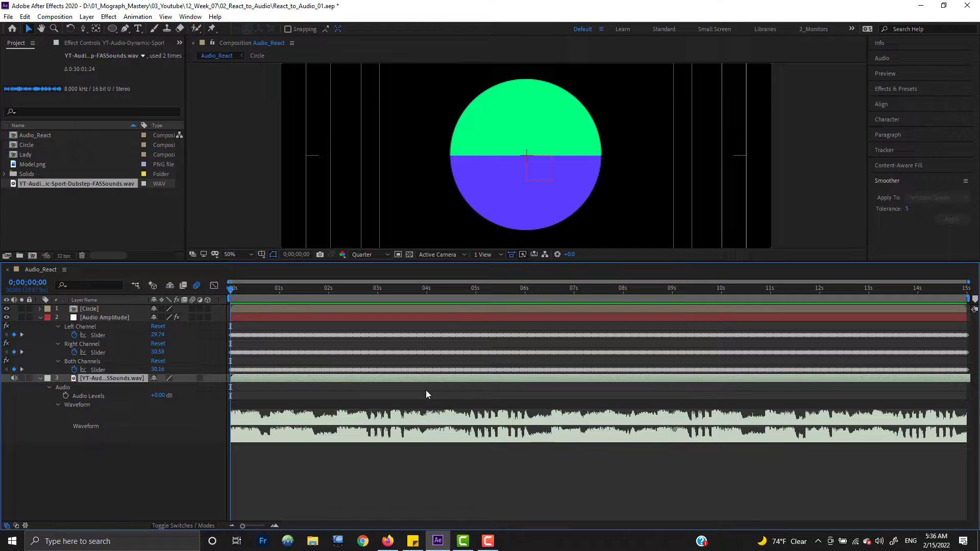
Show the Convert Audio to Keyframes command among the audio layer's Keyframe Assistant options without applying it.
{"action": "right_click", "coordinate": [116, 379]}
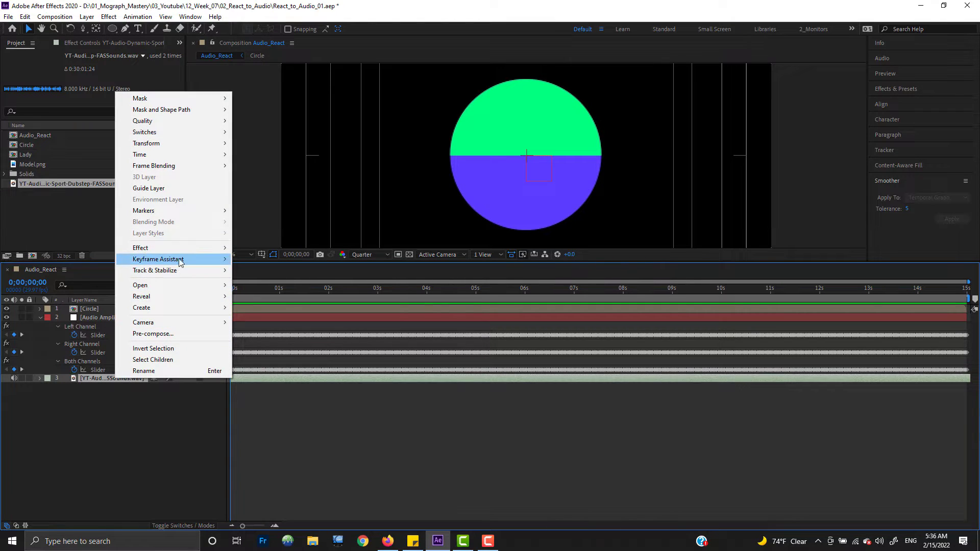
{"action": "mouse_move", "coordinate": [181, 260]}
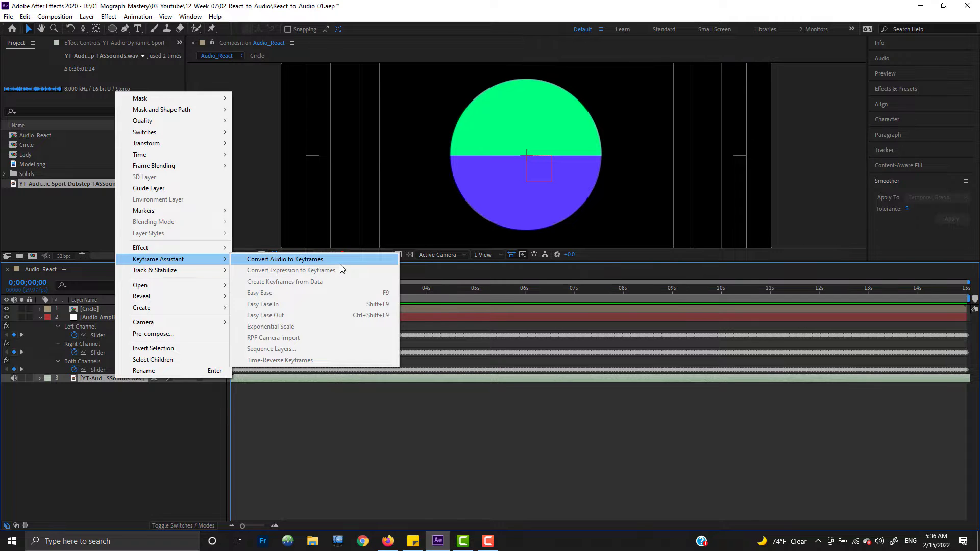
{"action": "left_click", "coordinate": [151, 468]}
Scrub the first two seconds of the timeline to examine how the Audio Amplitude slider values change over time.
{"action": "left_click", "coordinate": [113, 319]}
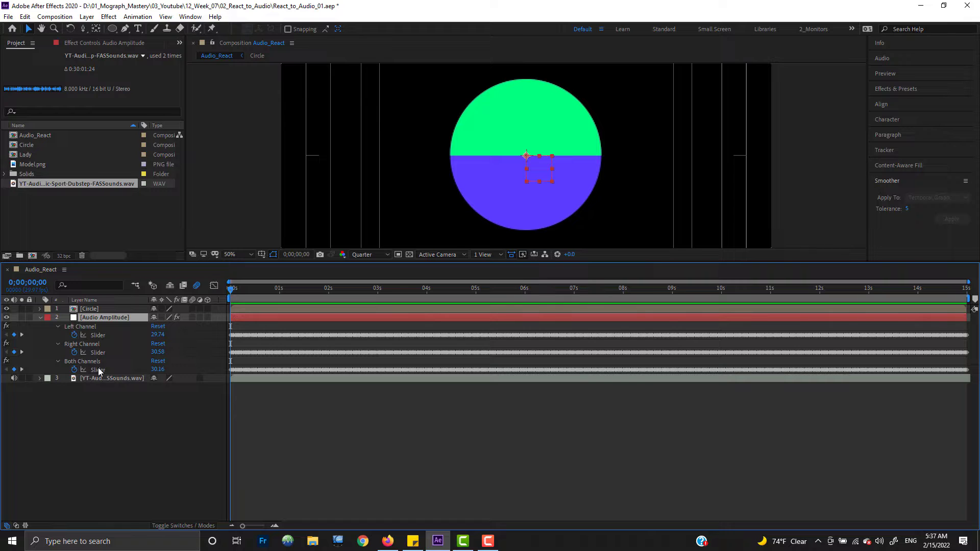
{"action": "left_click", "coordinate": [109, 402]}
{"action": "left_click", "coordinate": [158, 369]}
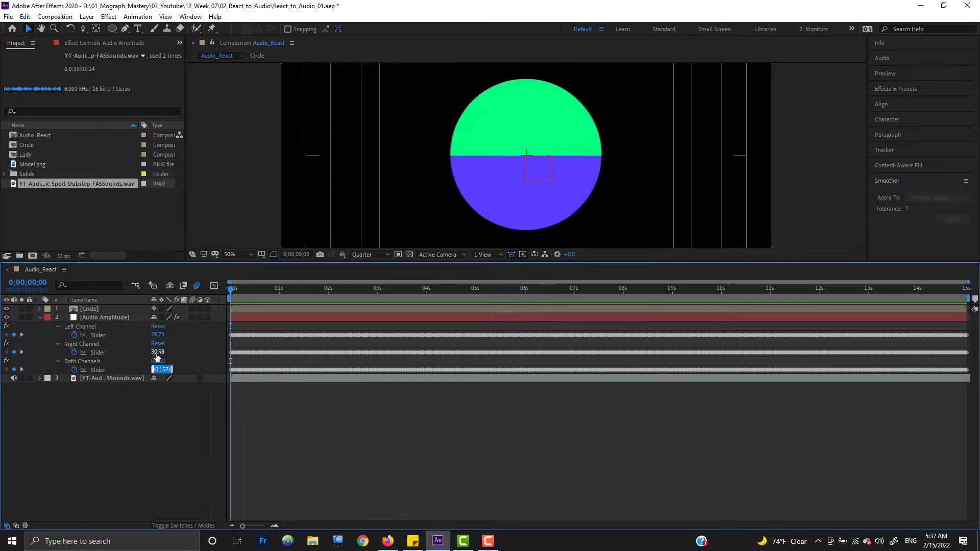
{"action": "key", "text": "Return"}
{"action": "left_click_drag", "start_coordinate": [232, 289], "coordinate": [303, 293]}
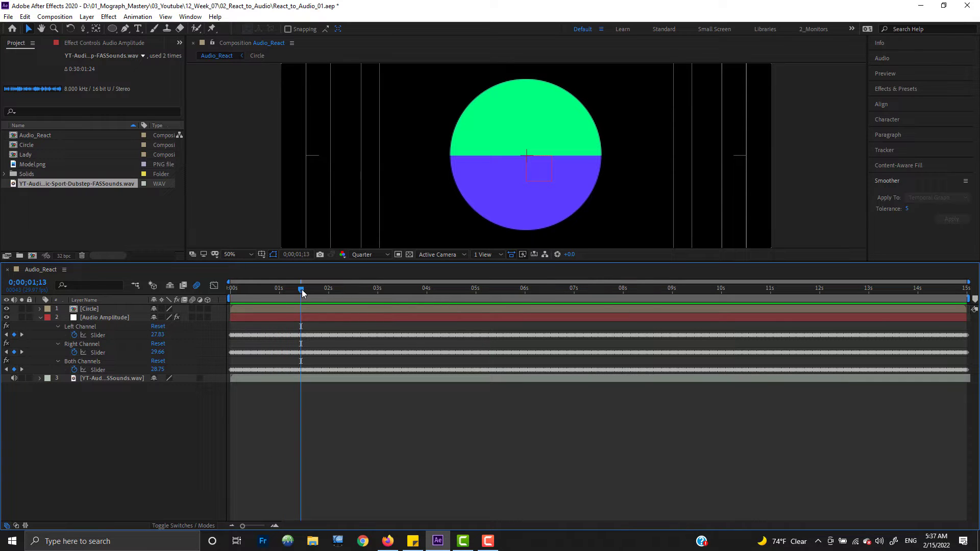
{"action": "left_click_drag", "start_coordinate": [302, 292], "coordinate": [319, 292]}
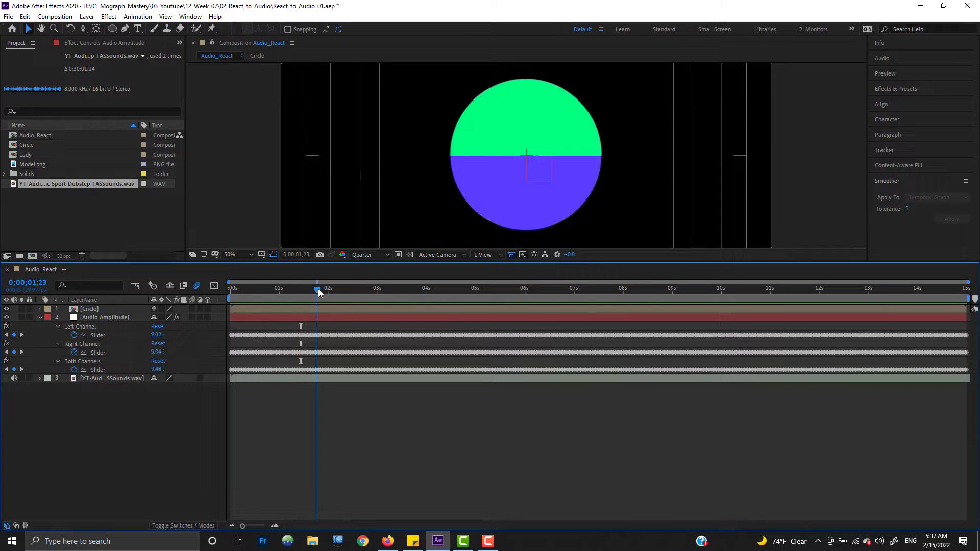
Show the Both Channels slider in the graph editor and check the keyframe value at its highest peak, at 0;00;05;14.
{"action": "left_click", "coordinate": [98, 370]}
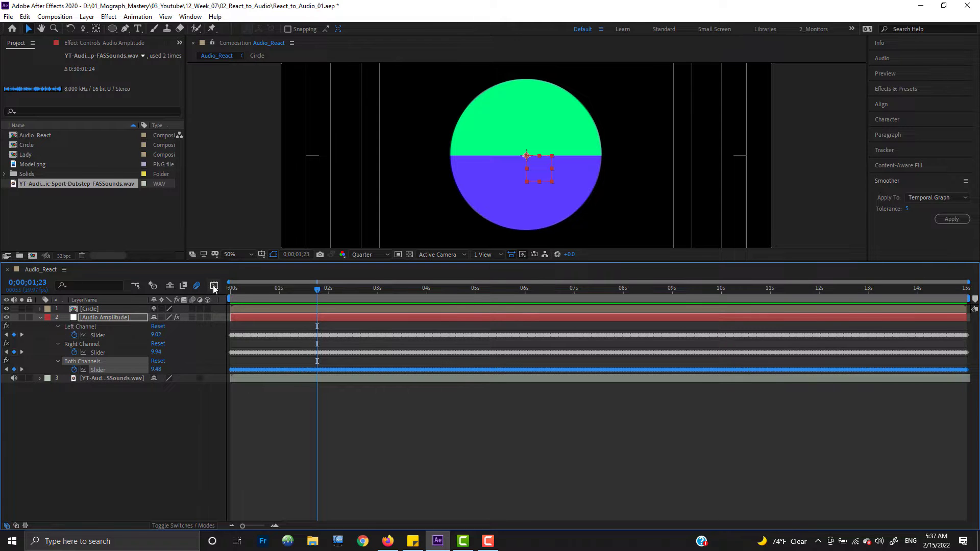
{"action": "left_click", "coordinate": [214, 287]}
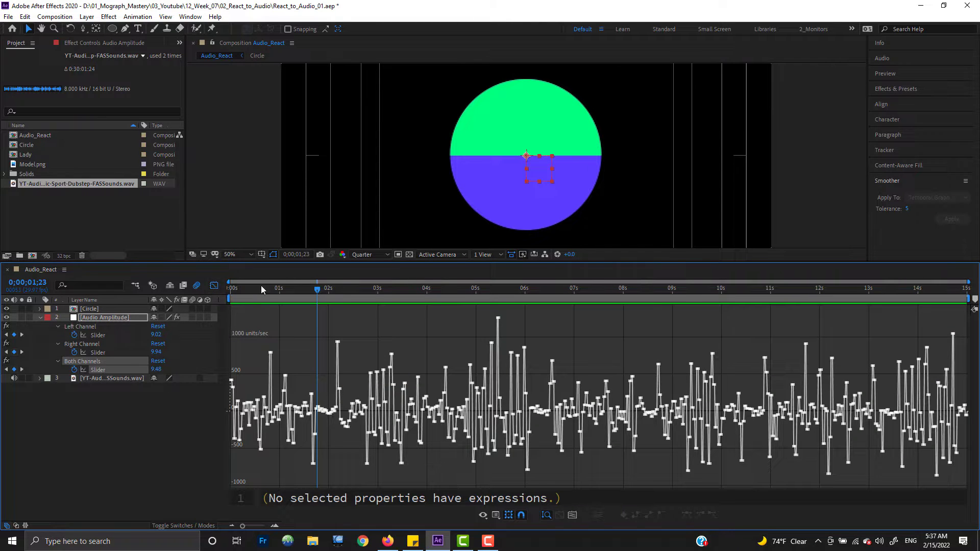
{"action": "left_click_drag", "start_coordinate": [261, 287], "coordinate": [498, 312]}
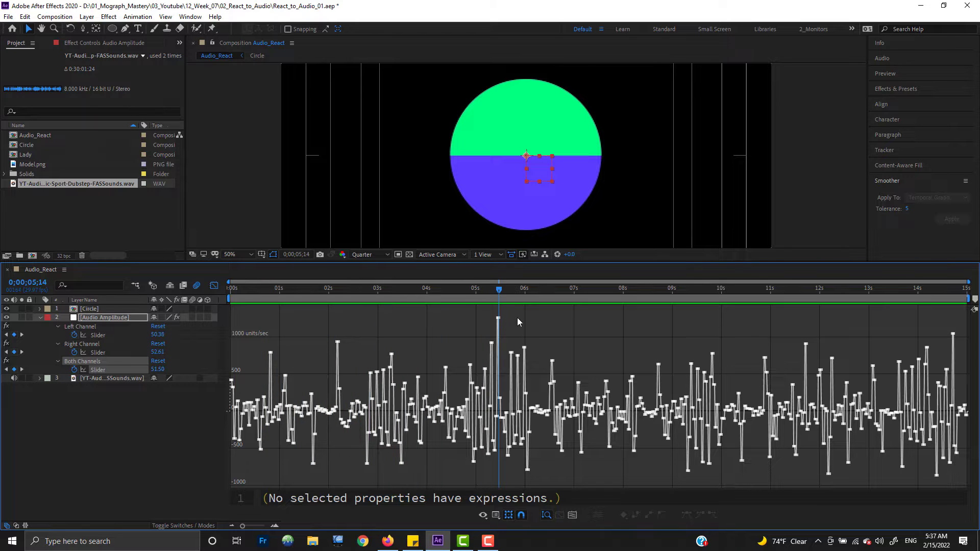
{"action": "right_click", "coordinate": [498, 318]}
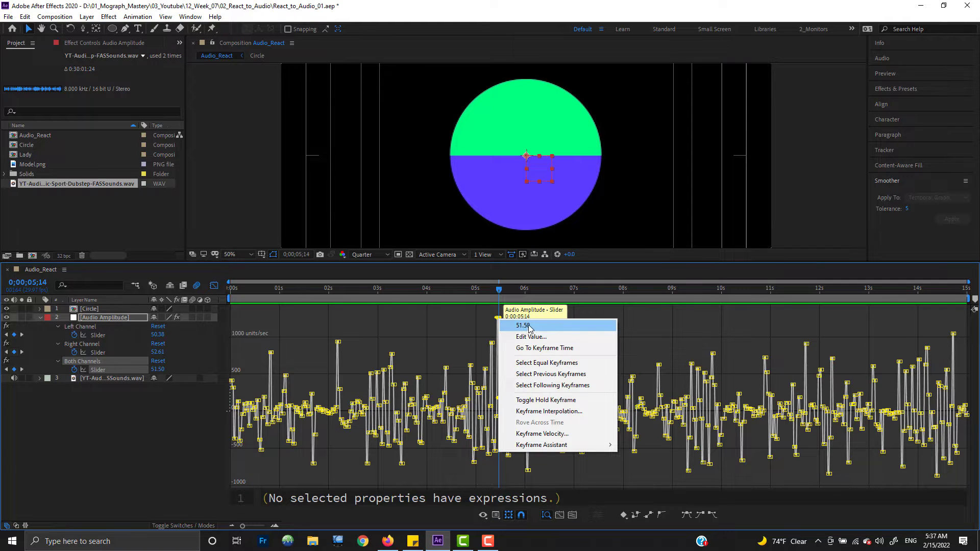
{"action": "left_click", "coordinate": [384, 479]}
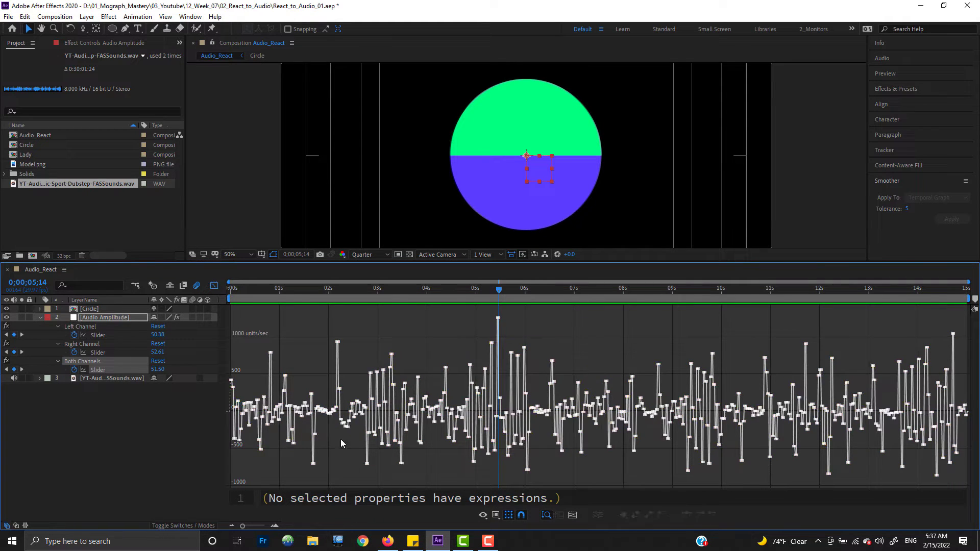
Check the value of a keyframe in the quieter part of the Both Channels graph, just after 2 seconds.
{"action": "right_click", "coordinate": [336, 411]}
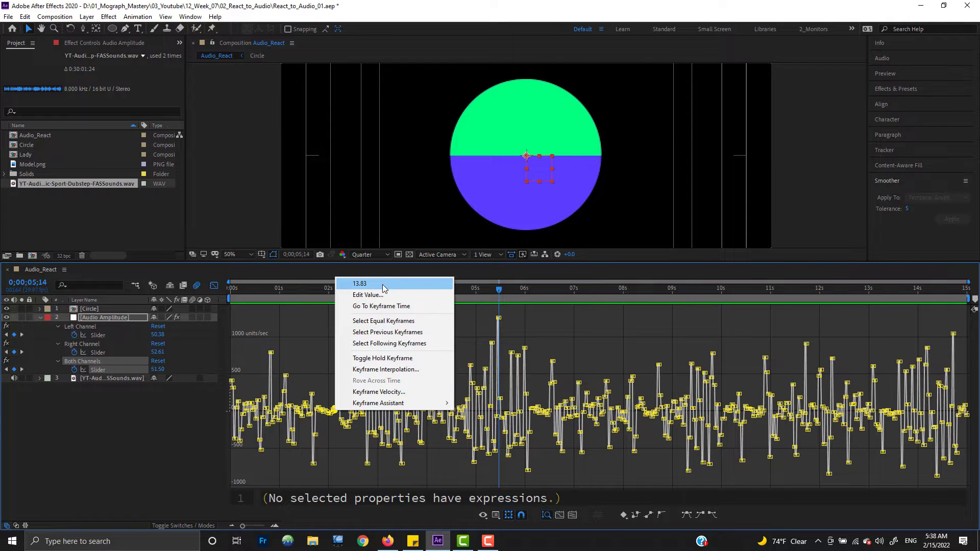
{"action": "left_click", "coordinate": [324, 463]}
{"action": "left_click", "coordinate": [328, 412]}
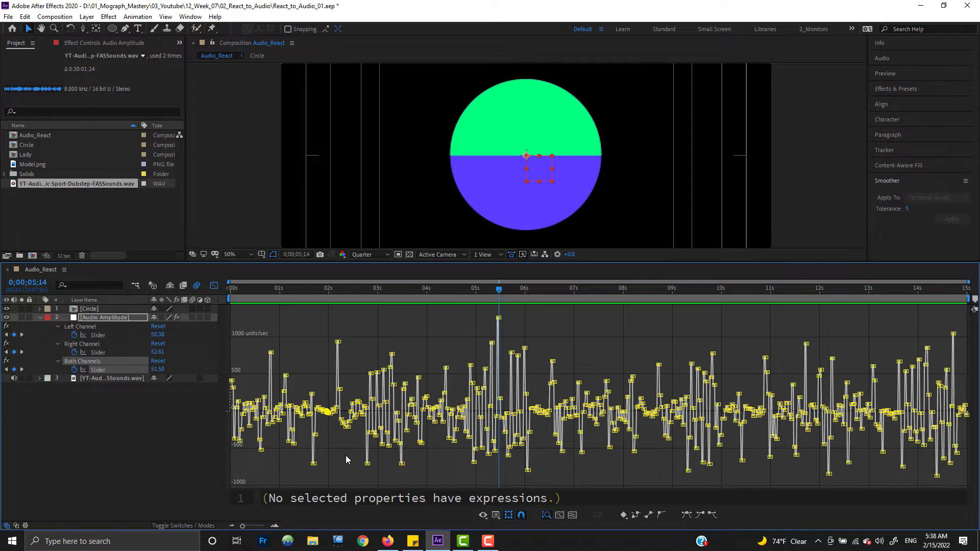
{"action": "left_click", "coordinate": [342, 461]}
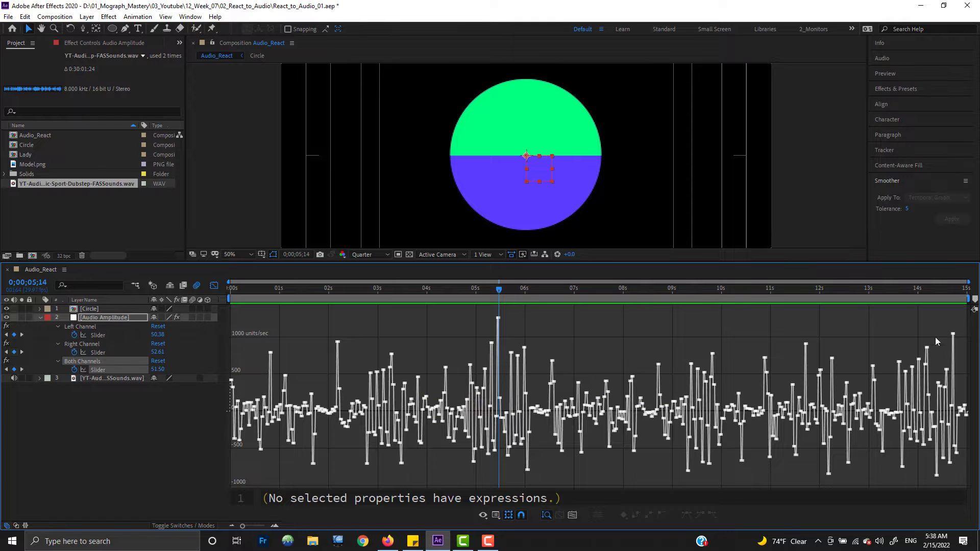
Compare the graphs of the Left Channel and Right Channel sliders.
{"action": "left_click", "coordinate": [103, 345]}
{"action": "left_click", "coordinate": [102, 337]}
{"action": "left_click", "coordinate": [103, 353]}
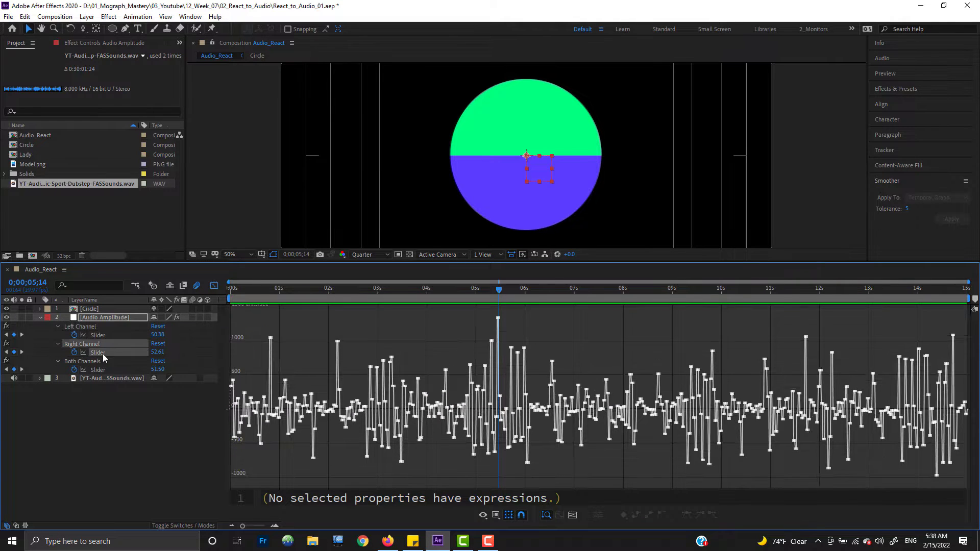
{"action": "left_click", "coordinate": [102, 336]}
{"action": "left_click", "coordinate": [99, 351]}
{"action": "left_click", "coordinate": [102, 335]}
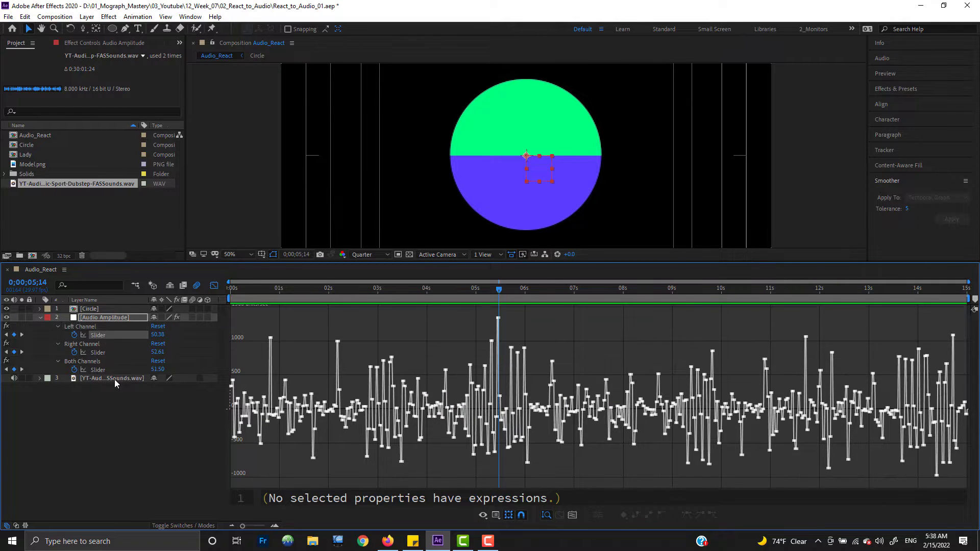
Collapse the Left Channel and Right Channel effects so that only the Both Channels slider stays expanded.
{"action": "left_click", "coordinate": [124, 412]}
{"action": "key", "text": "space"}
{"action": "left_click", "coordinate": [86, 344]}
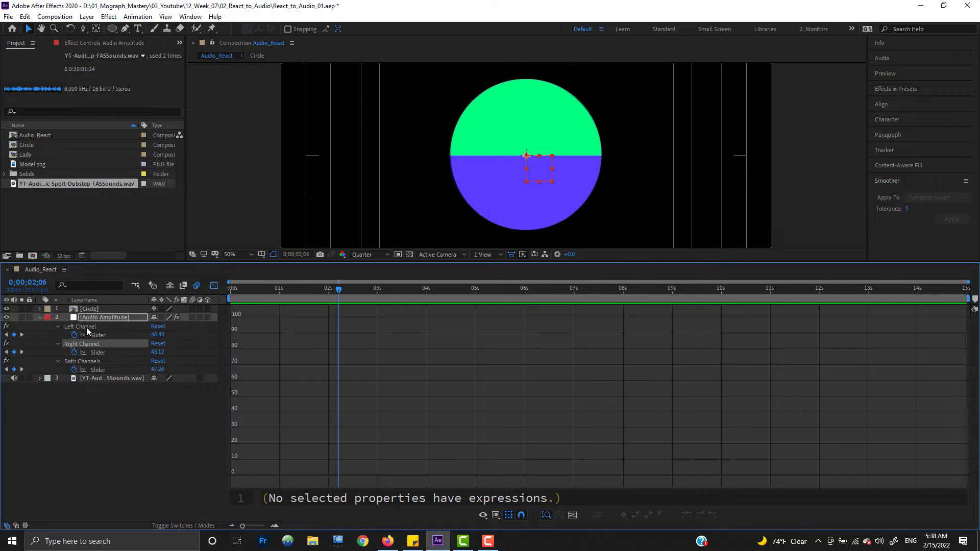
{"action": "left_click", "coordinate": [86, 326], "text": "ctrl"}
{"action": "left_click", "coordinate": [57, 326]}
{"action": "left_click", "coordinate": [114, 438]}
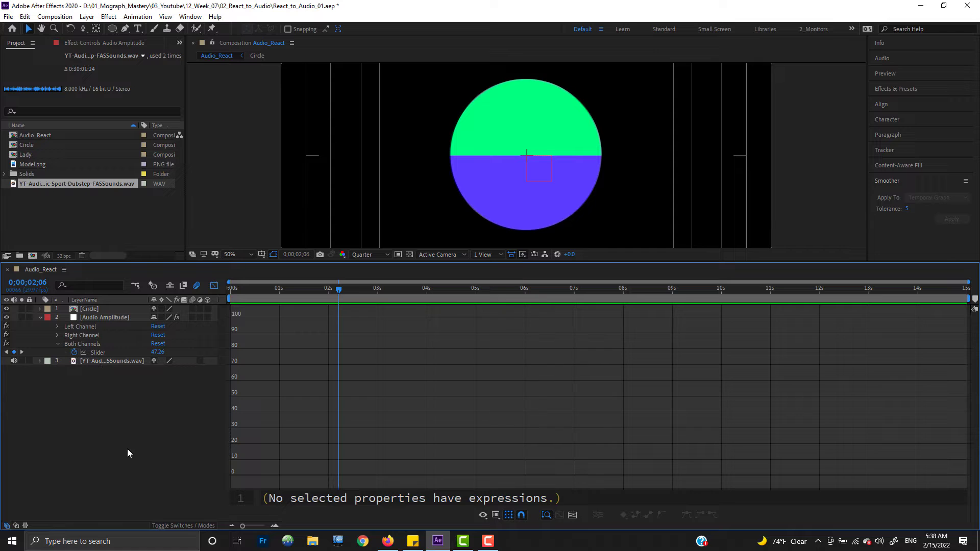
Close the graph editor and reveal the Scale property of the Circle layer.
{"action": "left_click", "coordinate": [95, 317]}
{"action": "left_click", "coordinate": [97, 309]}
{"action": "key", "text": "shift+F3"}
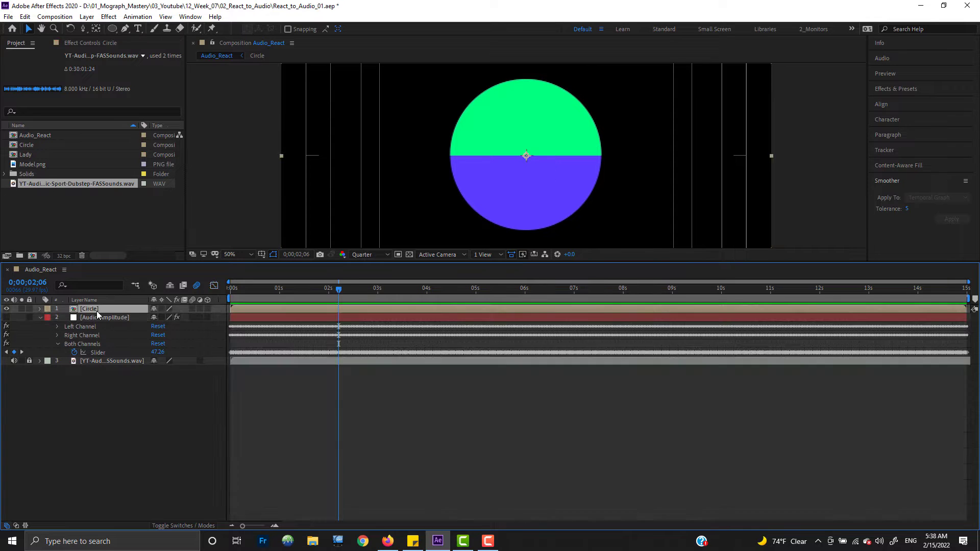
{"action": "key", "text": "s"}
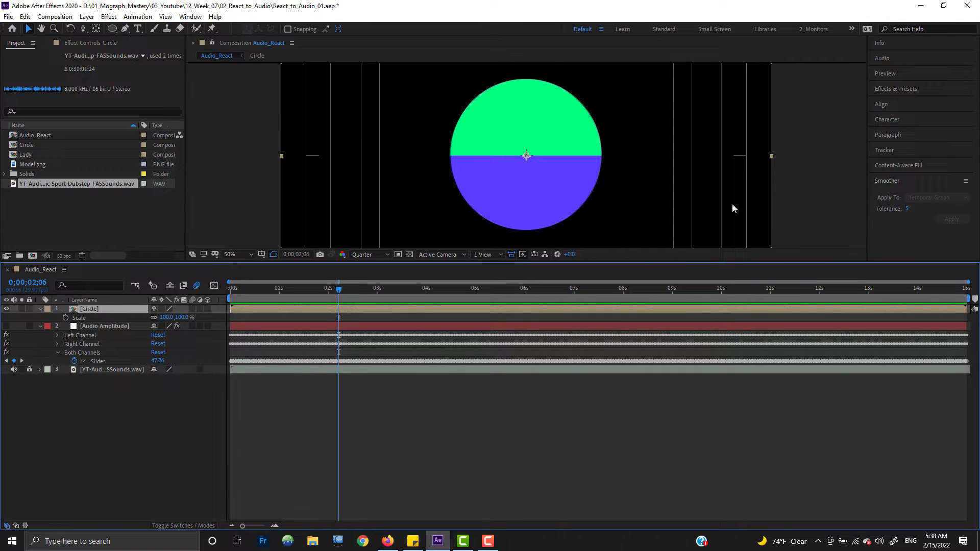
{"action": "left_click_drag", "start_coordinate": [498, 262], "coordinate": [519, 258]}
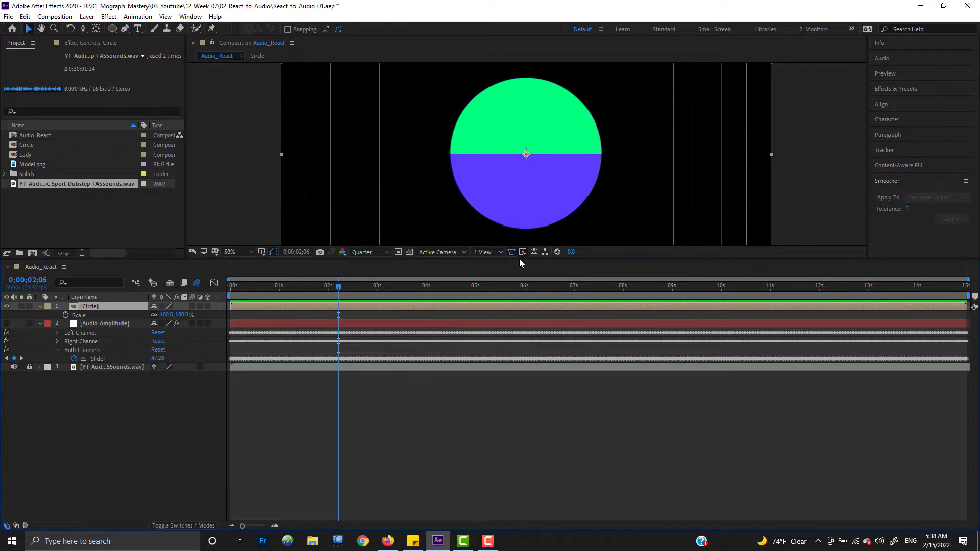
Add an expression to the Circle layer's Scale that links it to the Both Channels slider of Audio Amplitude.
{"action": "left_click", "coordinate": [84, 313]}
{"action": "key", "text": "alt+shift+equal"}
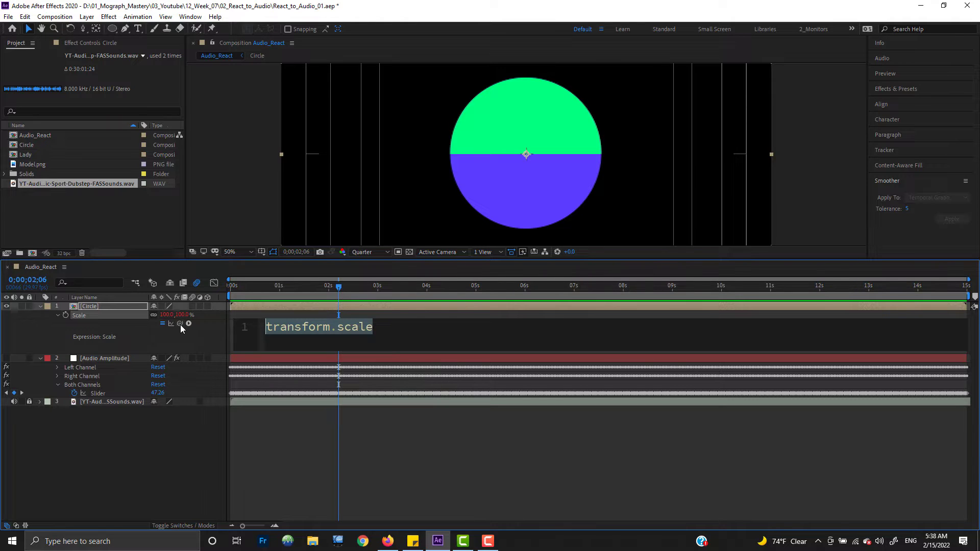
{"action": "left_click_drag", "start_coordinate": [179, 323], "coordinate": [106, 396]}
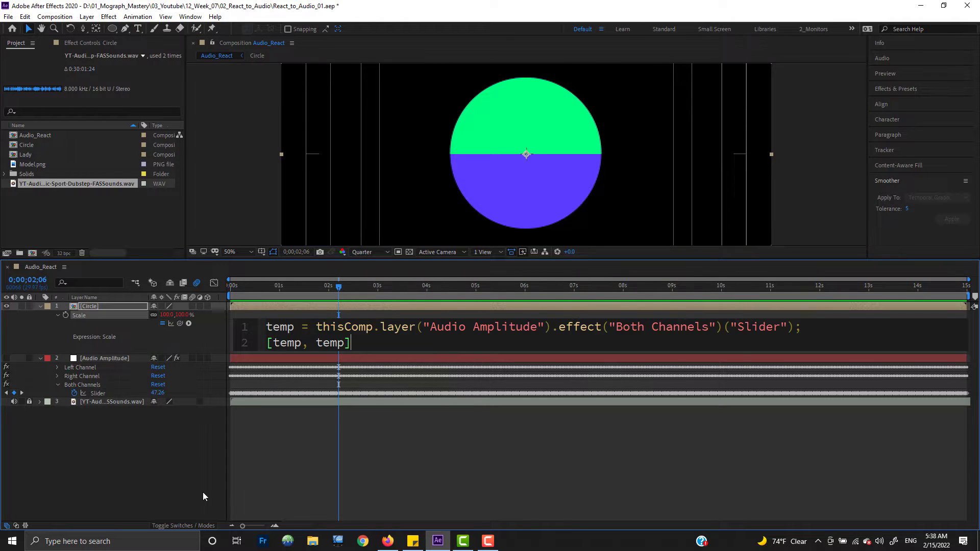
{"action": "left_click", "coordinate": [178, 468]}
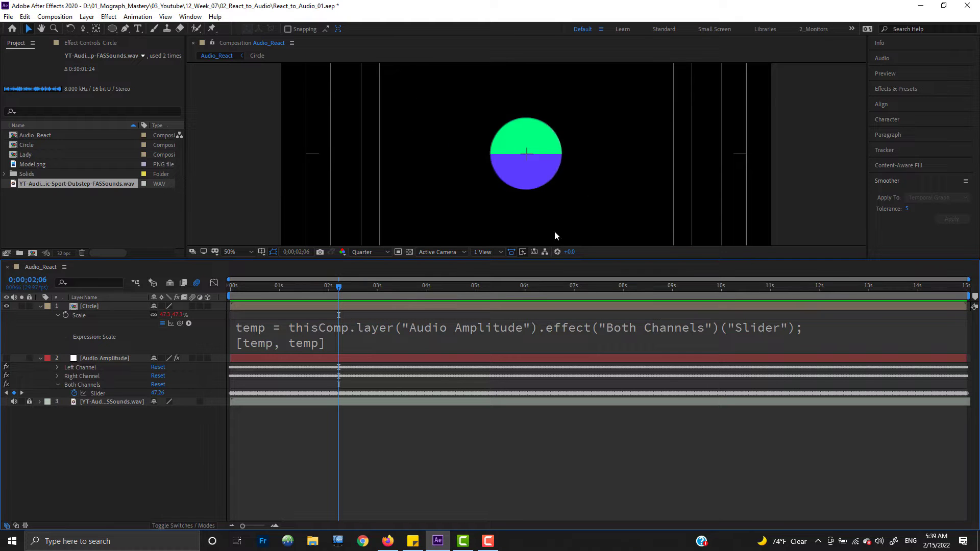
Preview the circle's audio-driven scaling, and move the current time to 0;00;01;01.
{"action": "key", "text": "space"}
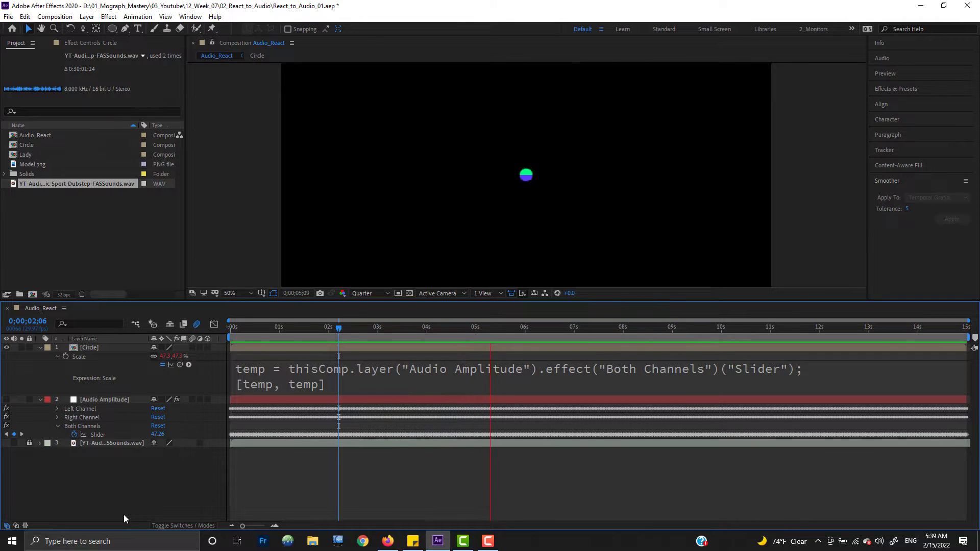
{"action": "key", "text": "space"}
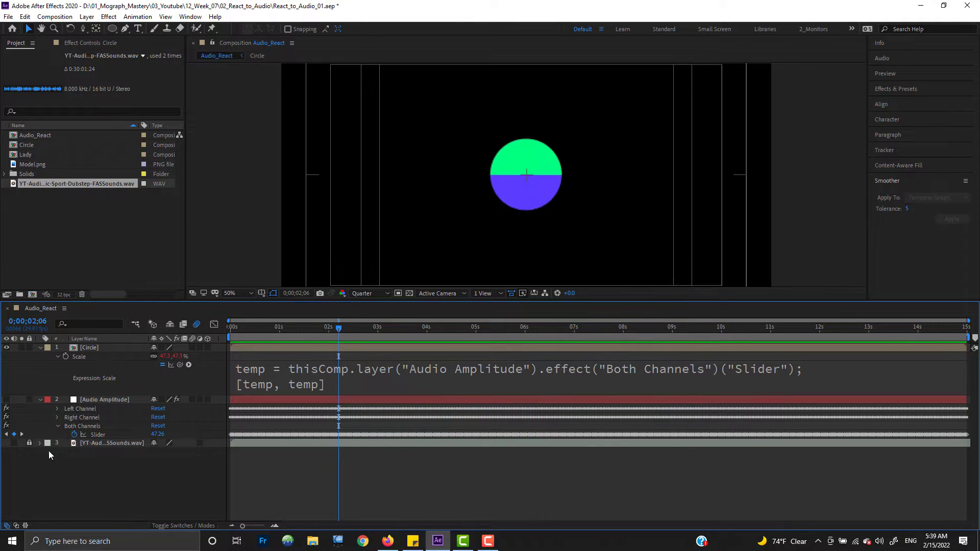
{"action": "left_click_drag", "start_coordinate": [249, 329], "coordinate": [281, 356]}
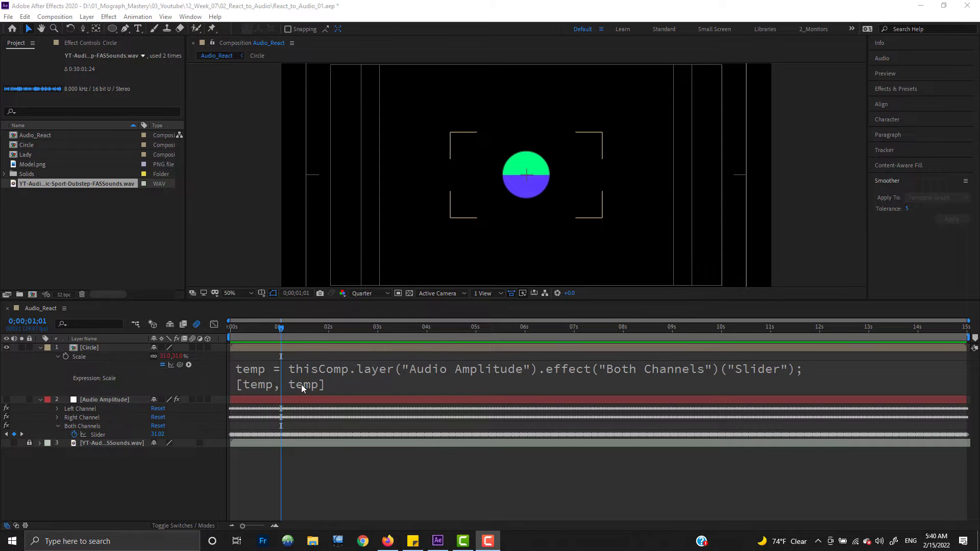
Edit the Circle layer's Scale expression to declare temp with var and return value + [temp, temp].
{"action": "left_click", "coordinate": [160, 485]}
{"action": "left_click", "coordinate": [251, 383]}
{"action": "left_click", "coordinate": [309, 400]}
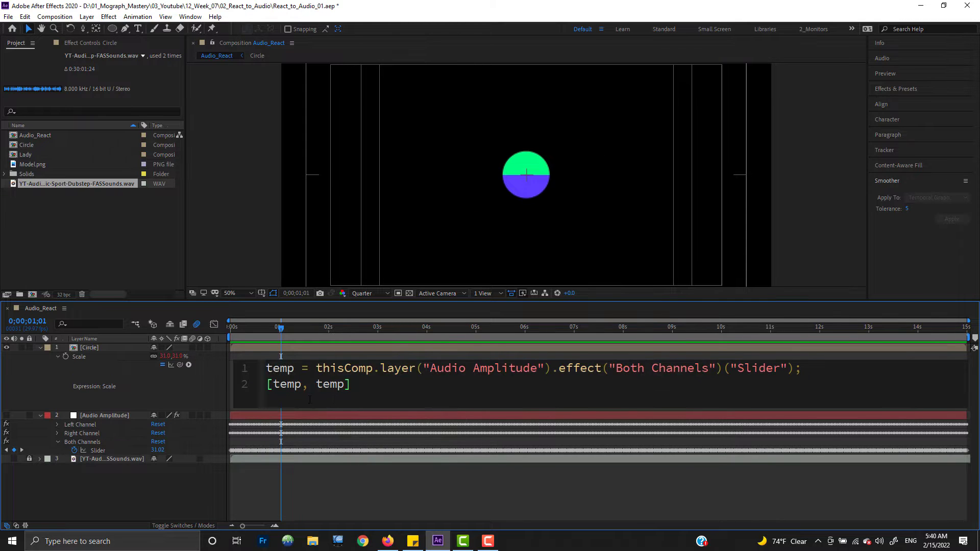
{"action": "type", "text": "var"}
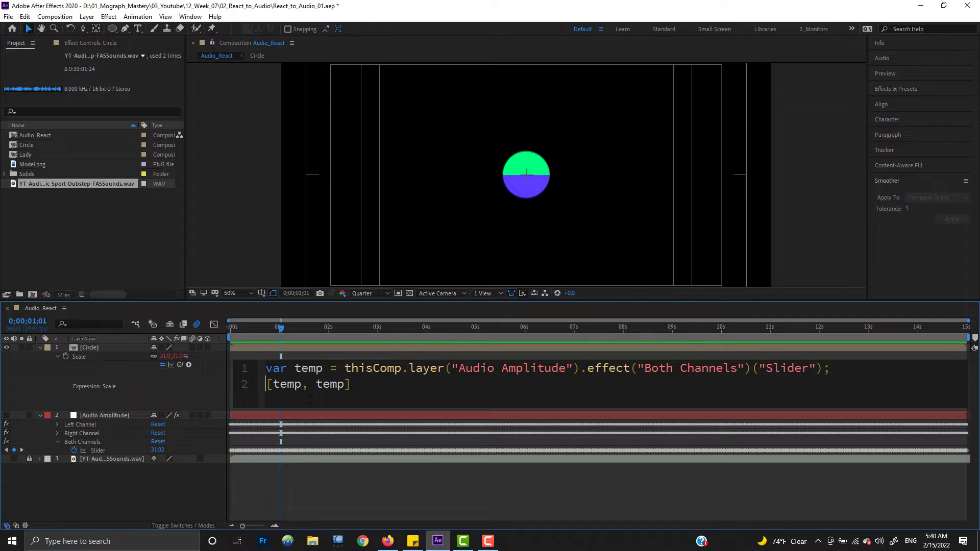
{"action": "key", "text": "Down"}
{"action": "key", "text": "Home"}
{"action": "type", "text": "value"}
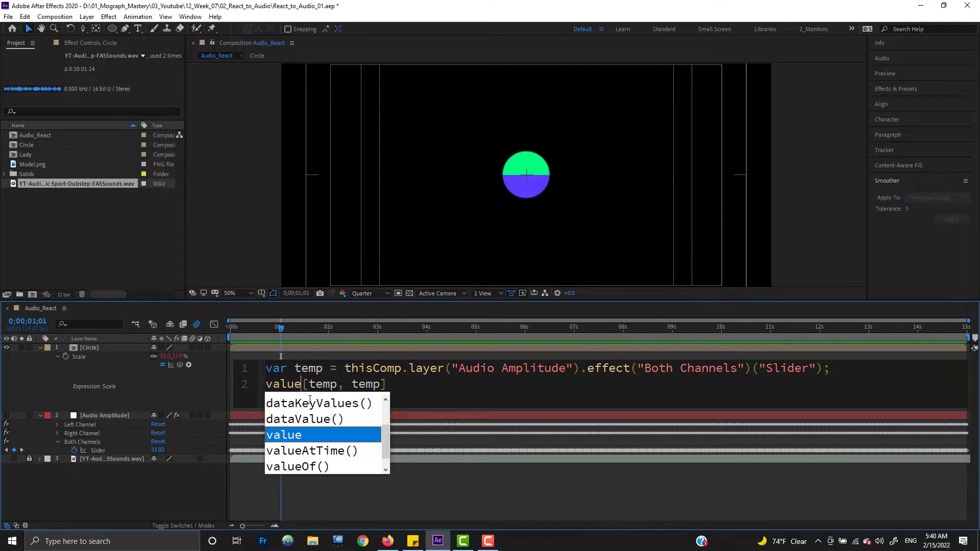
{"action": "type", "text": " +"}
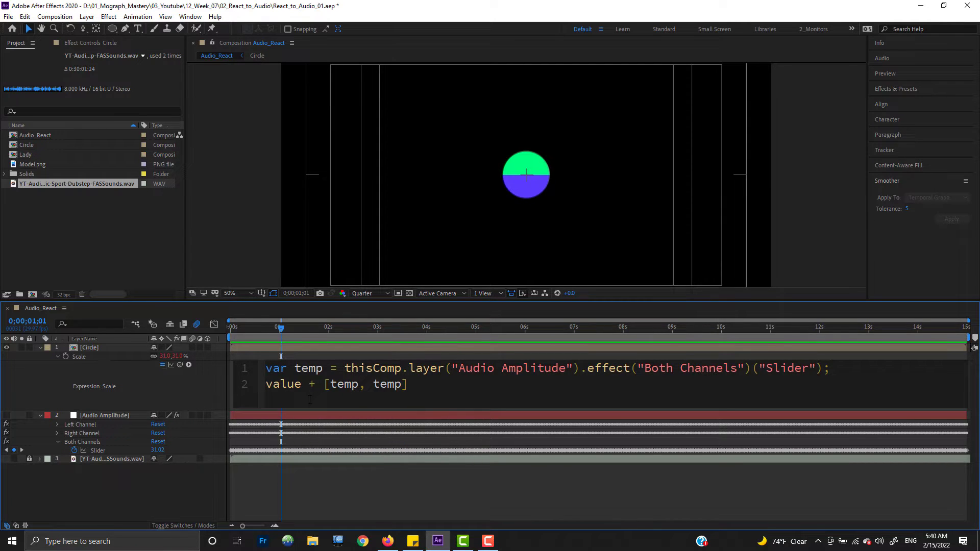
{"action": "left_click", "coordinate": [162, 491]}
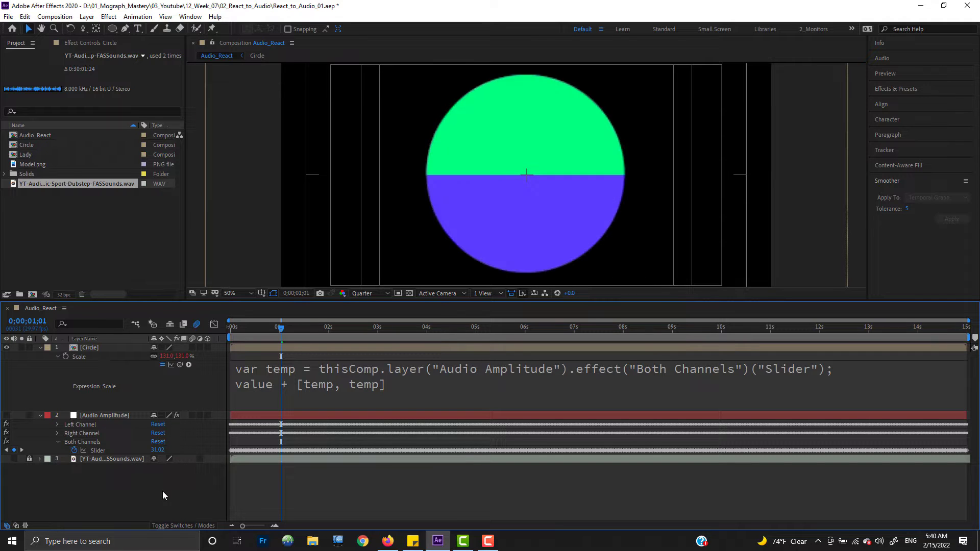
Preview the circle's audio-driven scaling from the start of the composition.
{"action": "left_click", "coordinate": [247, 330]}
{"action": "left_click_drag", "start_coordinate": [236, 336], "coordinate": [204, 336]}
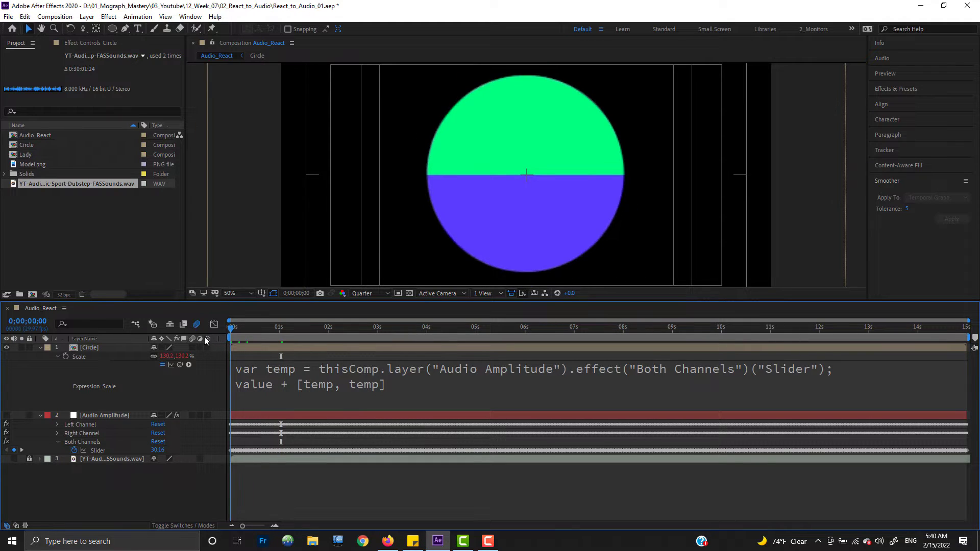
{"action": "left_click", "coordinate": [183, 357]}
{"action": "left_click", "coordinate": [190, 490]}
{"action": "key", "text": "space"}
{"action": "key", "text": "space"}
Reduce the Circle layer's Scale to about 92.9% at 0;00;02;22 and preview the animation from the start.
{"action": "mouse_move", "coordinate": [183, 358]}
{"action": "left_mouse_down"}
{"action": "mouse_move", "coordinate": [162, 361]}
{"action": "mouse_move", "coordinate": [200, 359]}
{"action": "mouse_move", "coordinate": [171, 359]}
{"action": "left_mouse_up"}
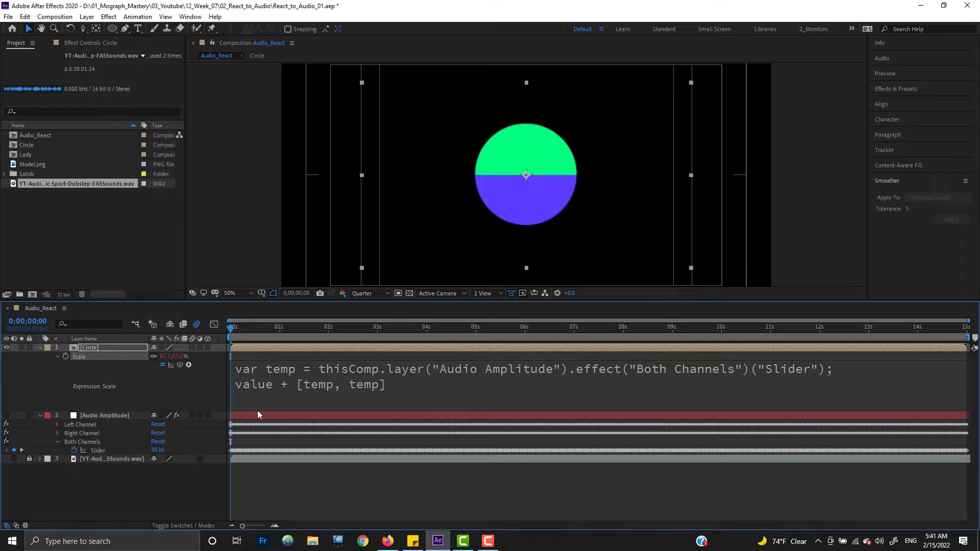
{"action": "left_click_drag", "start_coordinate": [244, 335], "coordinate": [270, 333]}
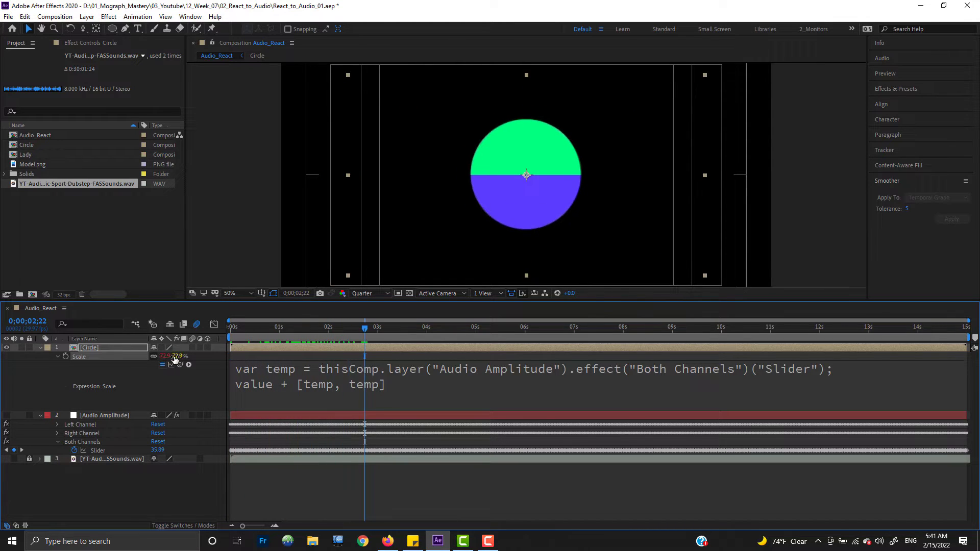
{"action": "left_click_drag", "start_coordinate": [177, 356], "coordinate": [187, 357]}
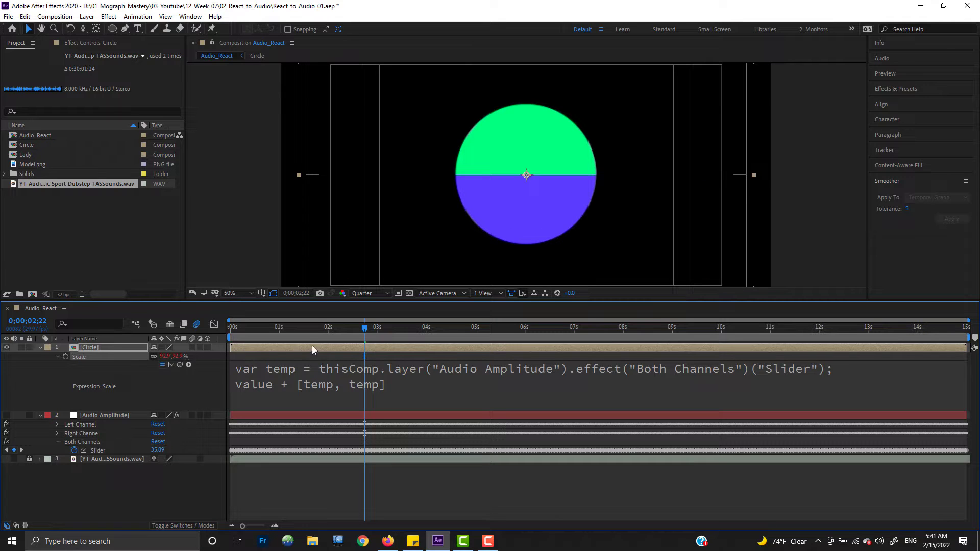
{"action": "key", "text": "Home"}
{"action": "key", "text": "space"}
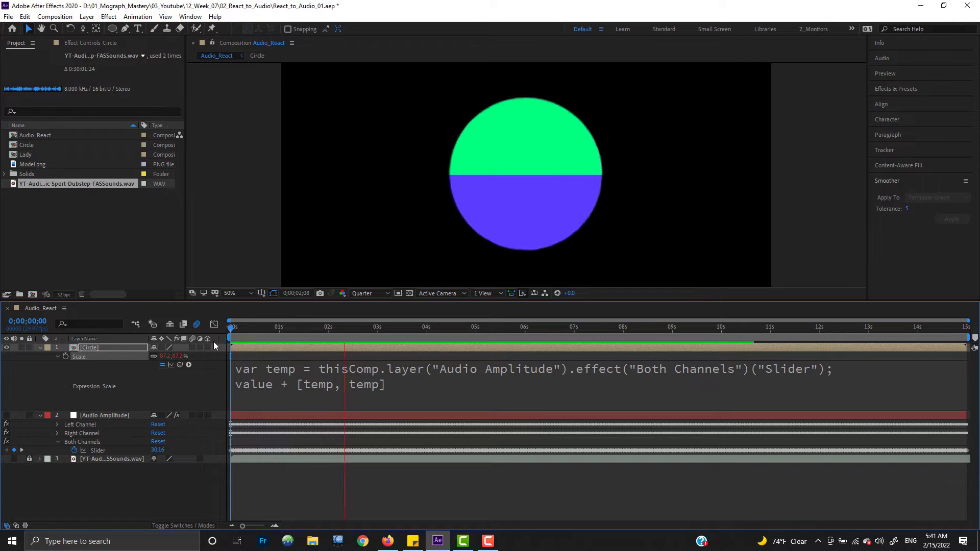
{"action": "key", "text": "space"}
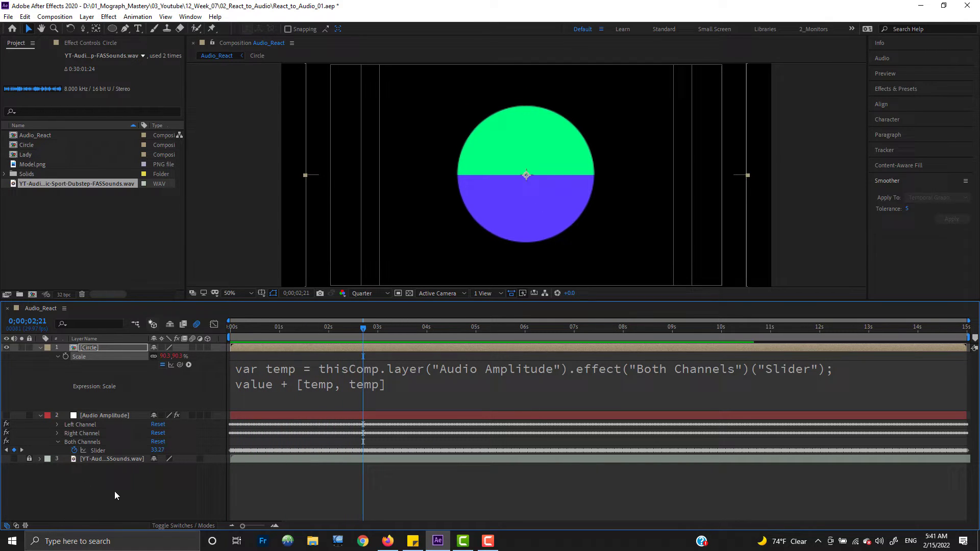
Smooth all keyframes of the Both Channels slider with the Smoother, applied to Temporal Graph with a tolerance of 3.
{"action": "left_click", "coordinate": [97, 450]}
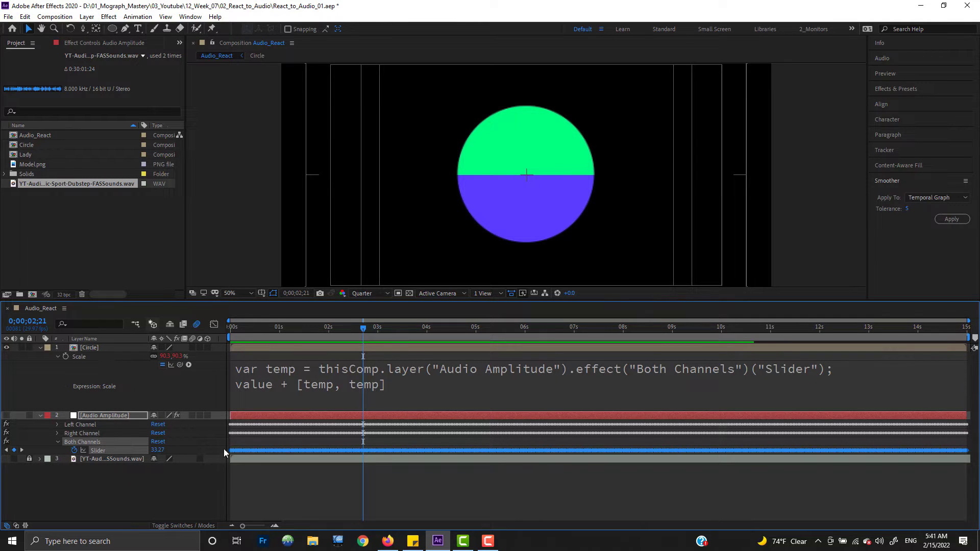
{"action": "left_click_drag", "start_coordinate": [220, 444], "coordinate": [974, 483]}
{"action": "left_click", "coordinate": [191, 16]}
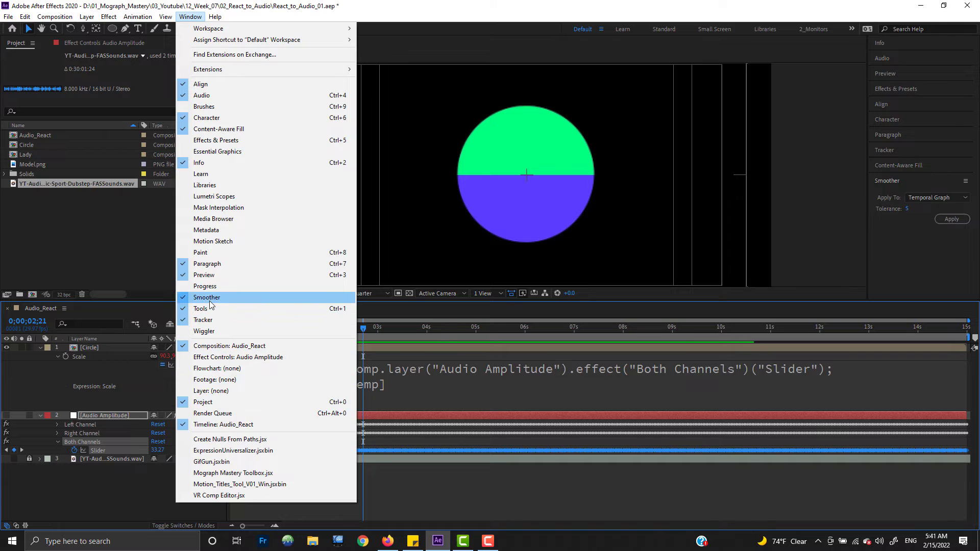
{"action": "left_click", "coordinate": [922, 235]}
{"action": "left_click", "coordinate": [909, 211]}
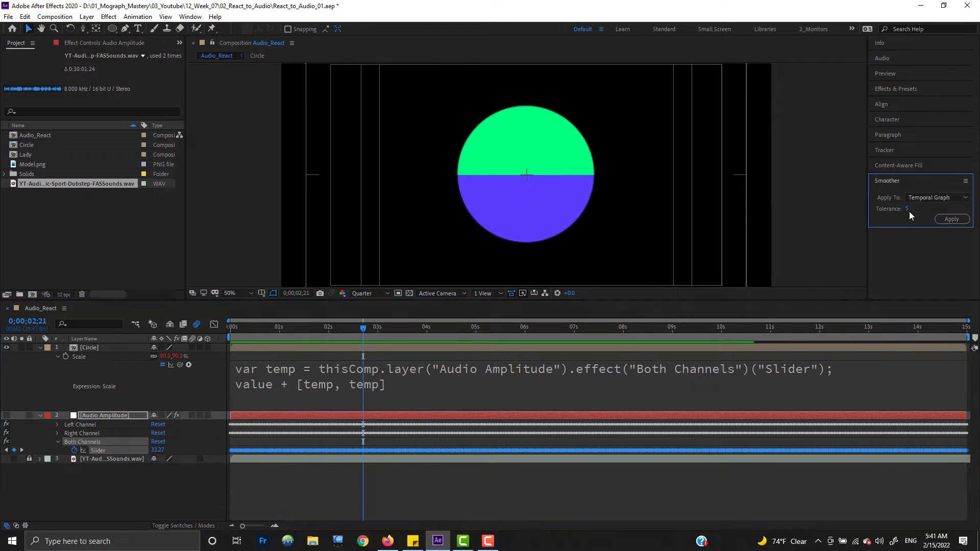
{"action": "type", "text": "3"}
{"action": "key", "text": "Return"}
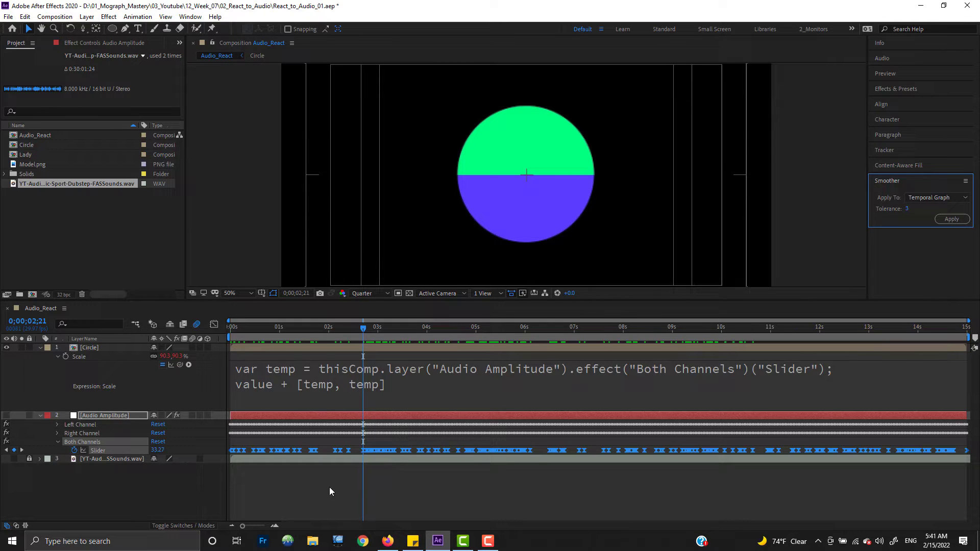
Preview the circle with the smoothed keyframes from the start, and undo the smoothing of the Both Channels slider.
{"action": "left_click", "coordinate": [234, 330]}
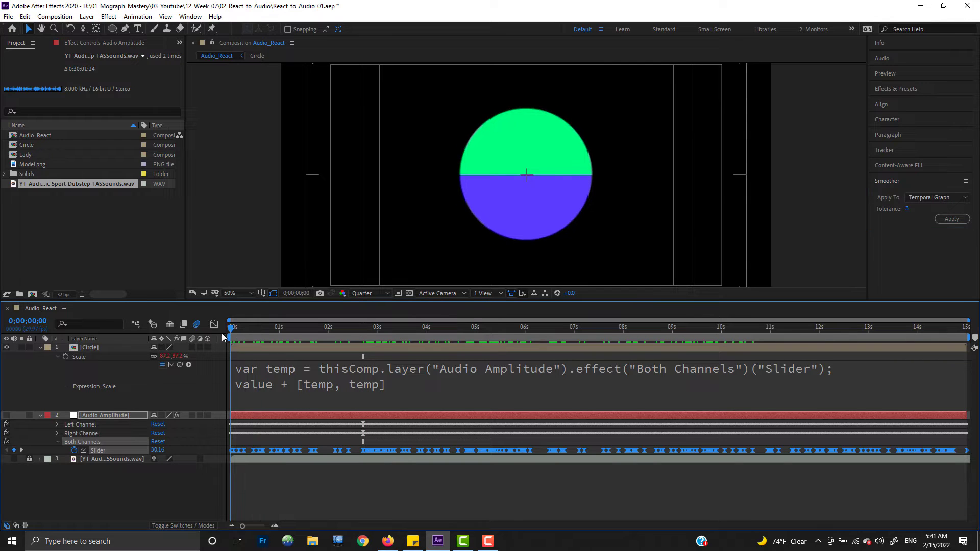
{"action": "key", "text": "space"}
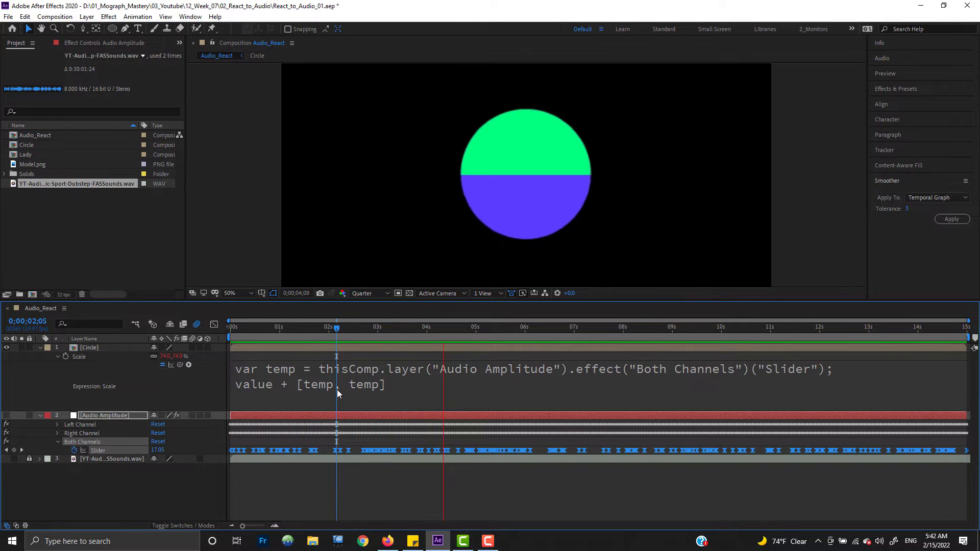
{"action": "key", "text": "space"}
{"action": "left_click", "coordinate": [183, 494]}
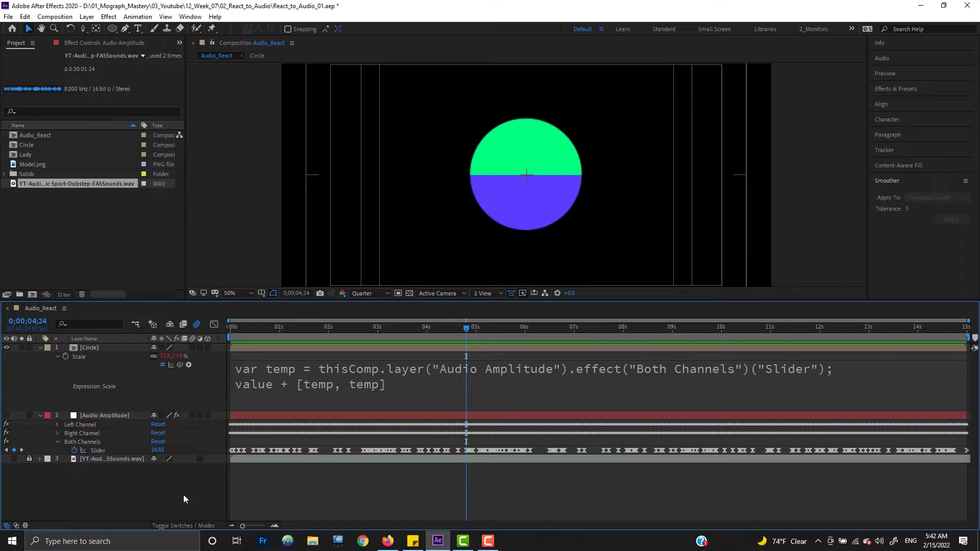
{"action": "key", "text": "ctrl+z"}
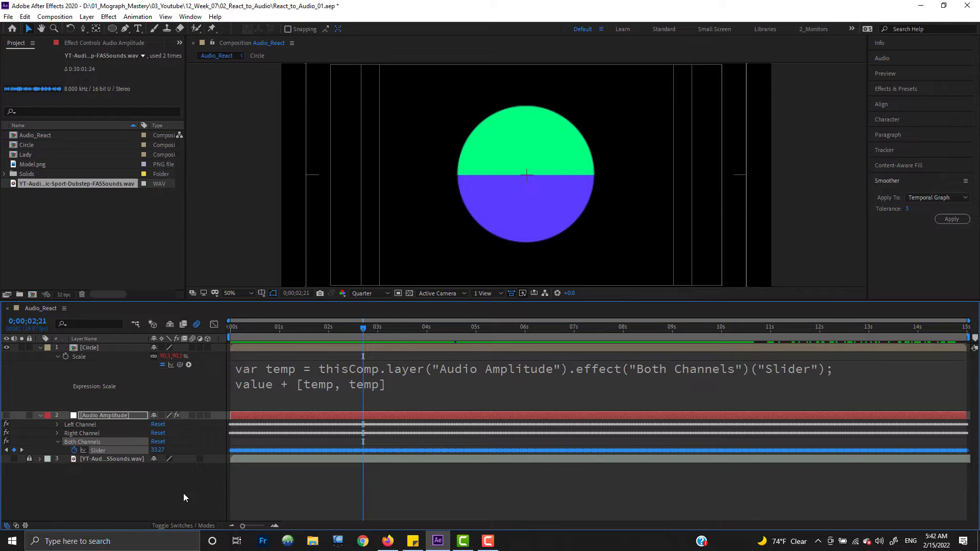
{"action": "left_click", "coordinate": [195, 484]}
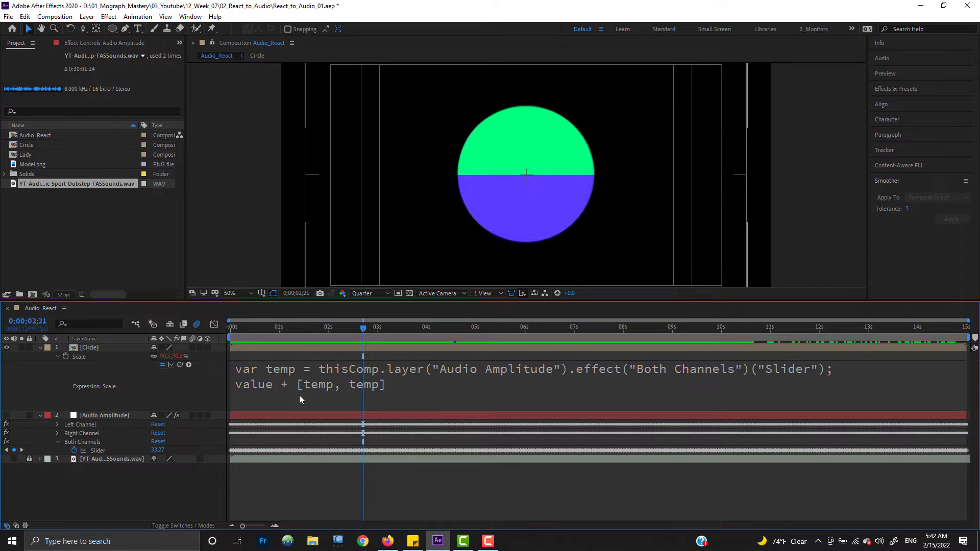
Rename the variable declared in the first line of the Circle's Scale expression from temp to input.
{"action": "left_click", "coordinate": [283, 372]}
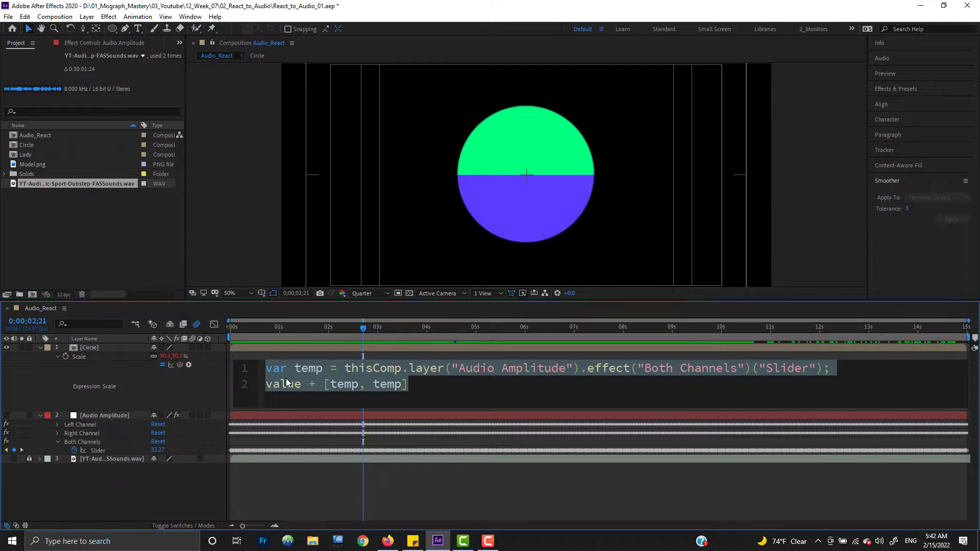
{"action": "left_click", "coordinate": [305, 370]}
{"action": "double_click", "coordinate": [308, 369]}
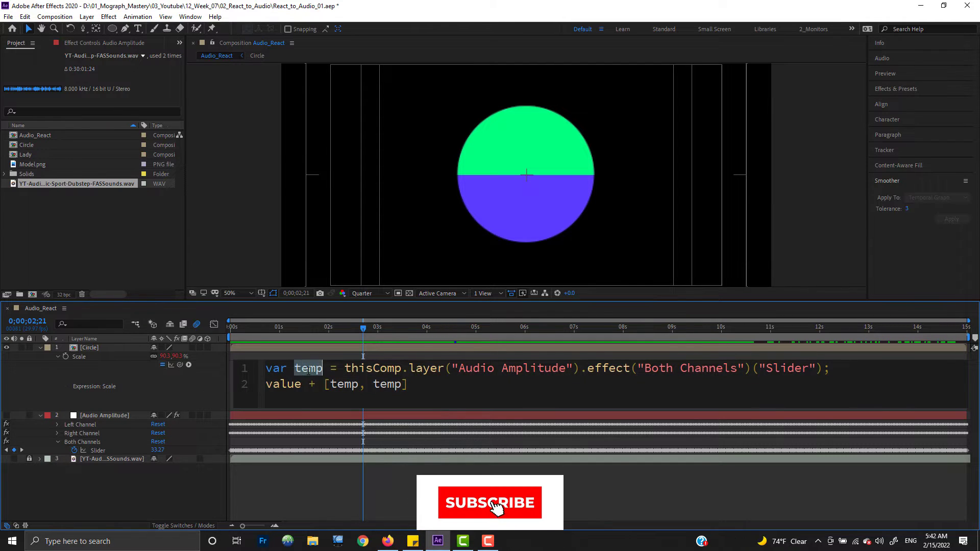
{"action": "type", "text": "in"}
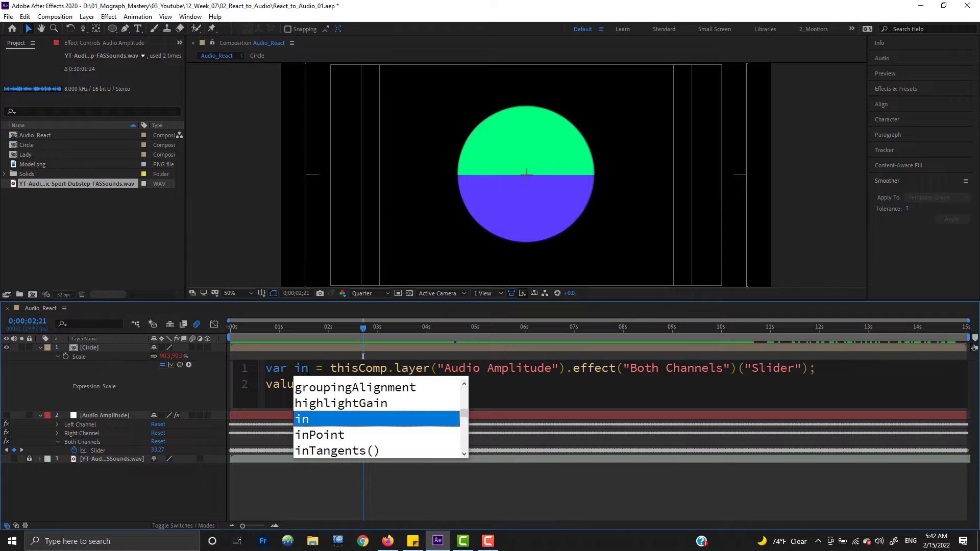
{"action": "type", "text": "put"}
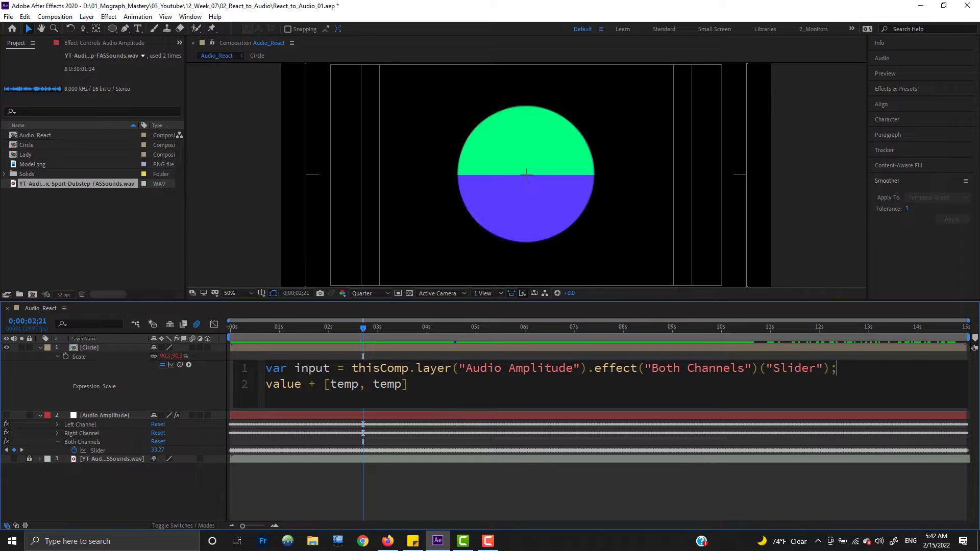
Add a second line to the Circle's Scale expression reading var temp = ease(input, 0, 50, 0, 50); and apply the expression.
{"action": "key", "text": "Return"}
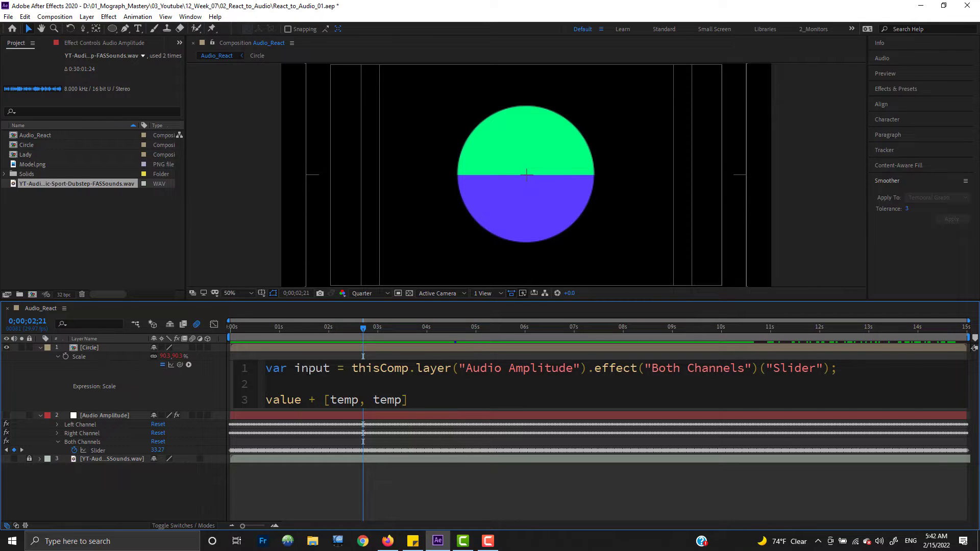
{"action": "type", "text": "var te"}
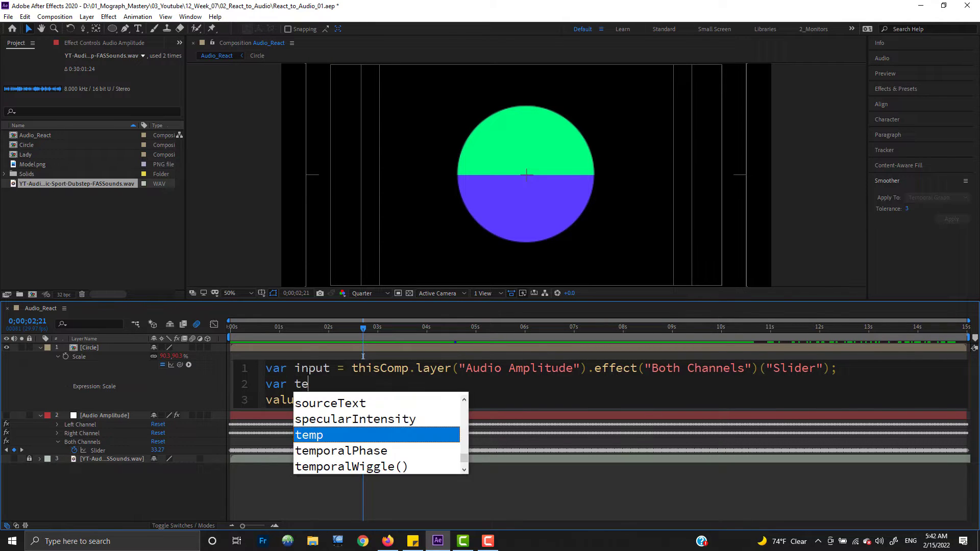
{"action": "type", "text": "mp = "}
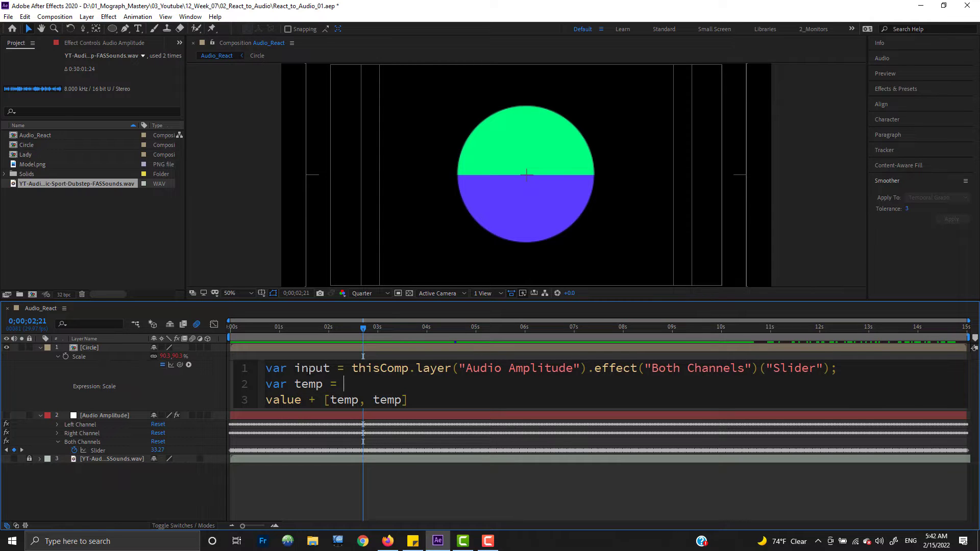
{"action": "type", "text": "ease"}
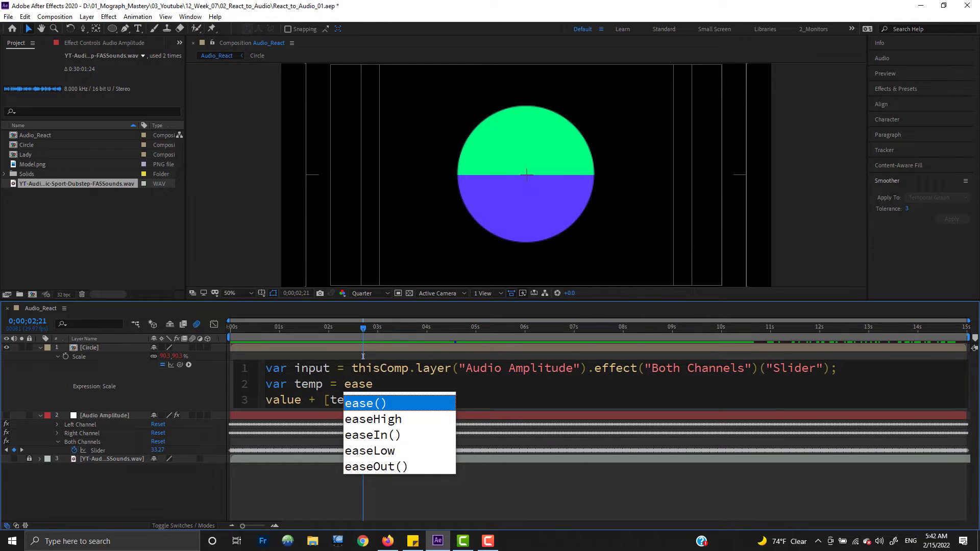
{"action": "key", "text": "Return"}
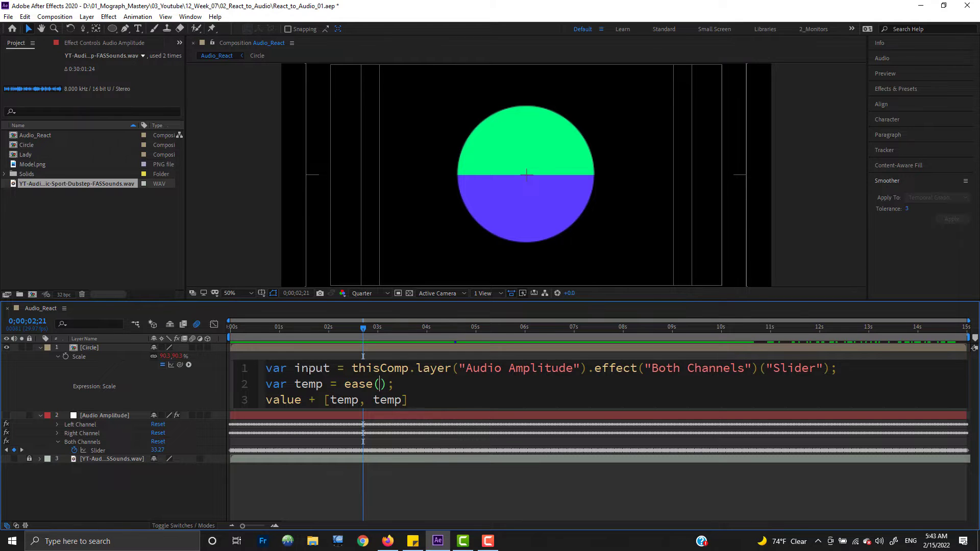
{"action": "type", "text": "input"}
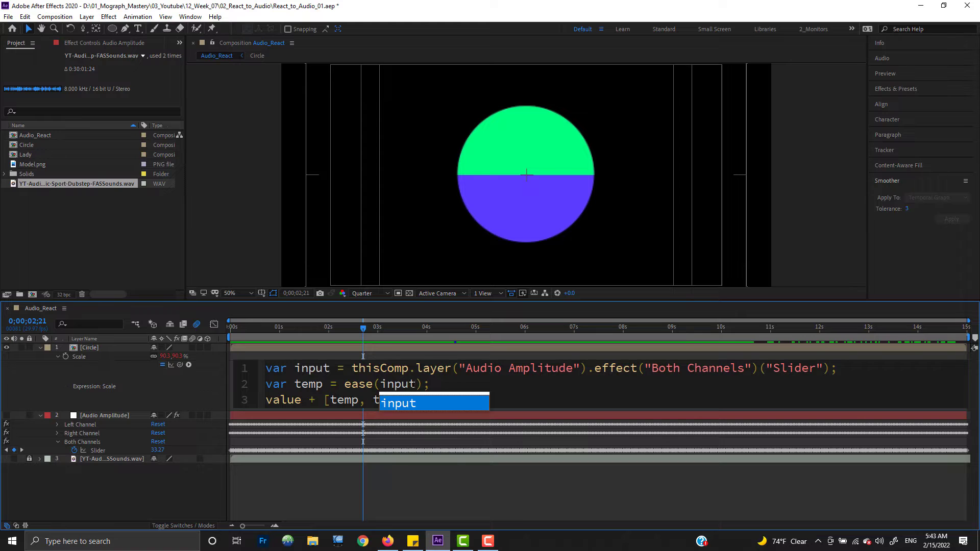
{"action": "type", "text": "emp"}
{"action": "type", "text": ", "}
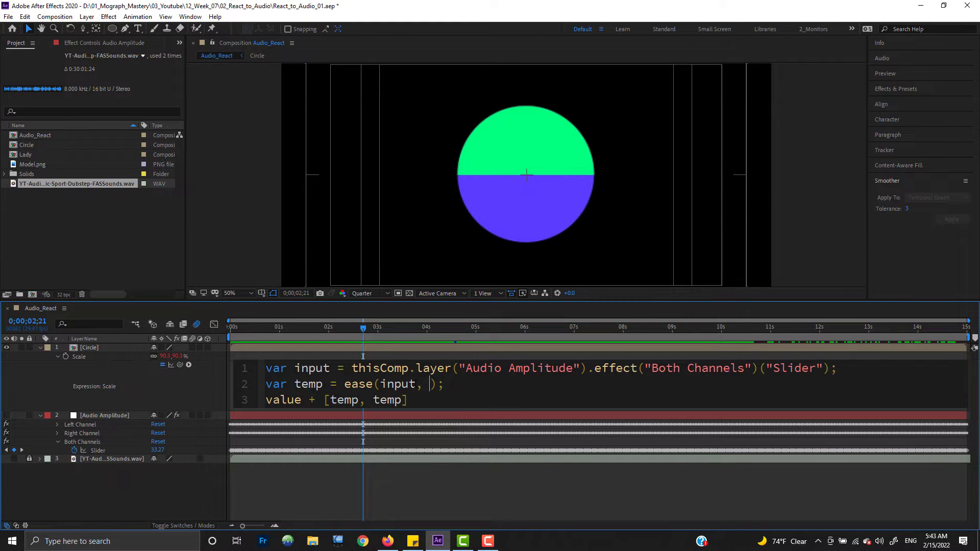
{"action": "type", "text": "0, 50, 0, 50"}
{"action": "left_click", "coordinate": [181, 494]}
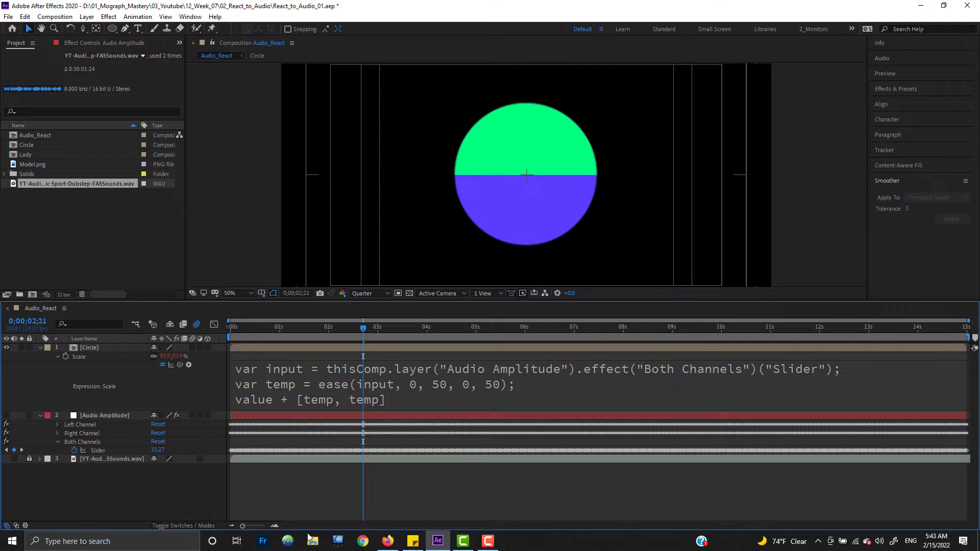
Switch to Firefox and open the Interpolation page of the After Effects Expression Reference to examine the linear method.
{"action": "left_click", "coordinate": [387, 541]}
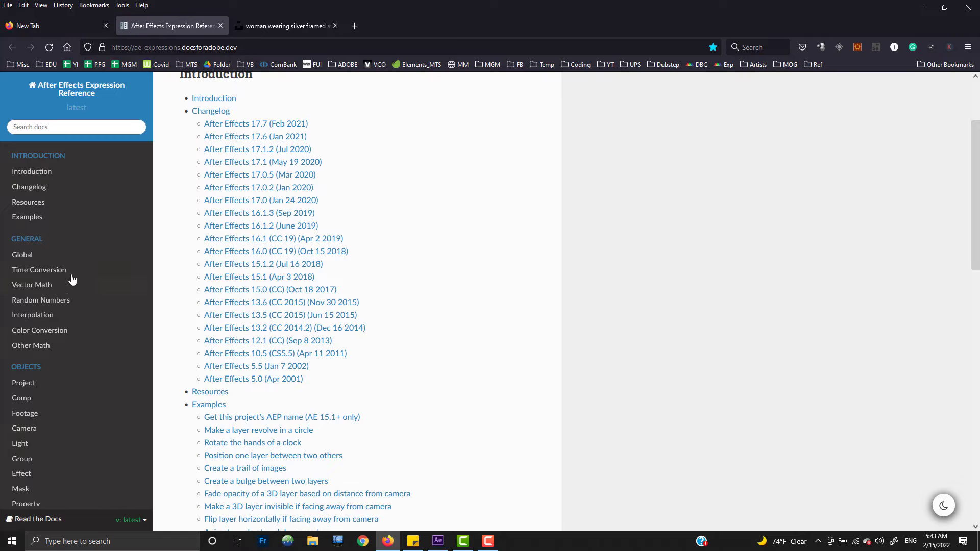
{"action": "left_click", "coordinate": [41, 316]}
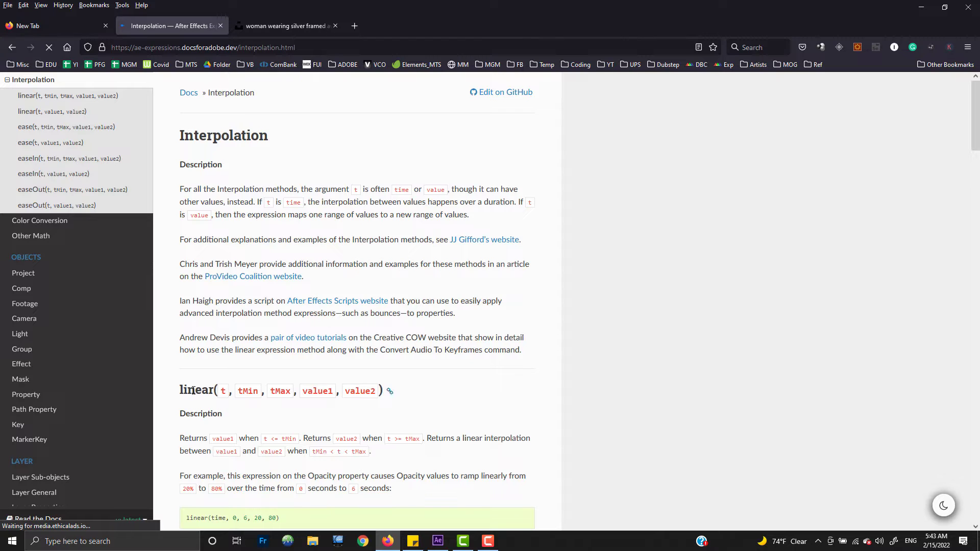
{"action": "double_click", "coordinate": [193, 390]}
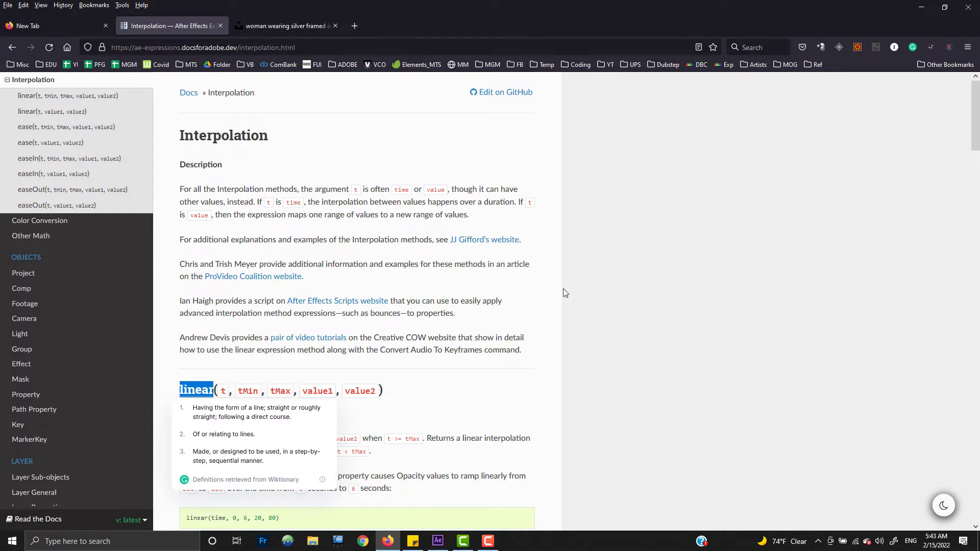
Read the linear method's signature, description and examples, and return to After Effects to compare them with the Scale expression.
{"action": "left_click", "coordinate": [430, 400]}
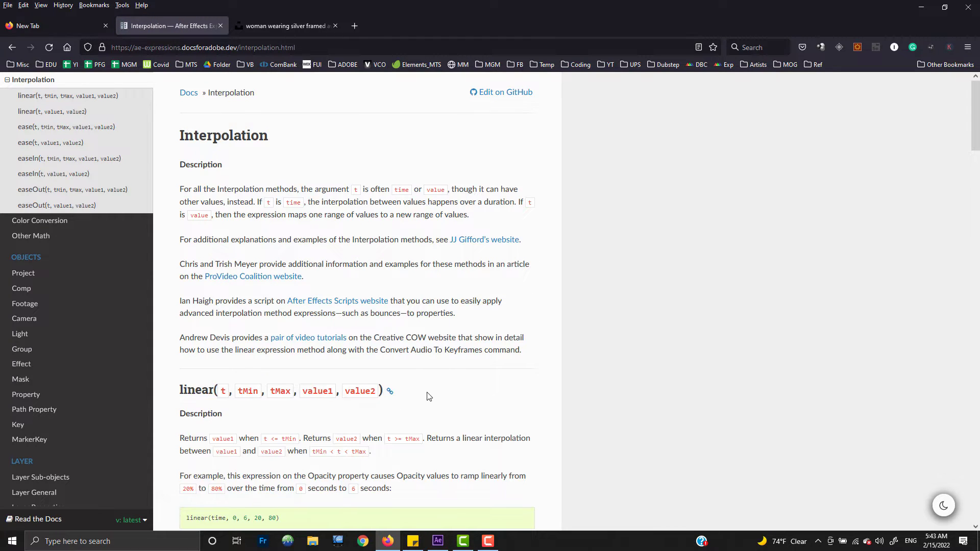
{"action": "scroll", "coordinate": [422, 376], "scroll_direction": "down", "scroll_amount": 5}
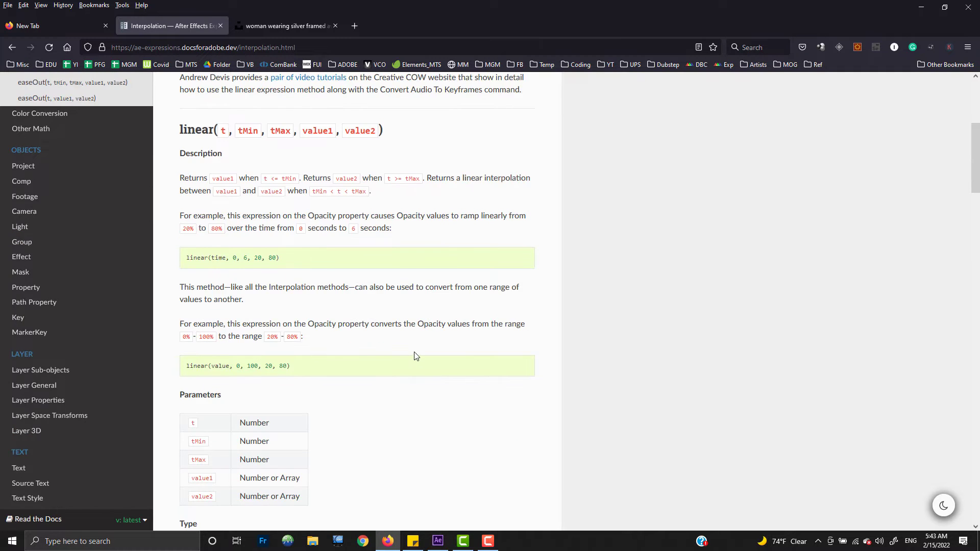
{"action": "scroll", "coordinate": [415, 354], "scroll_direction": "up", "scroll_amount": 2}
{"action": "left_click_drag", "start_coordinate": [183, 234], "coordinate": [248, 235]}
{"action": "left_click", "coordinate": [505, 268]}
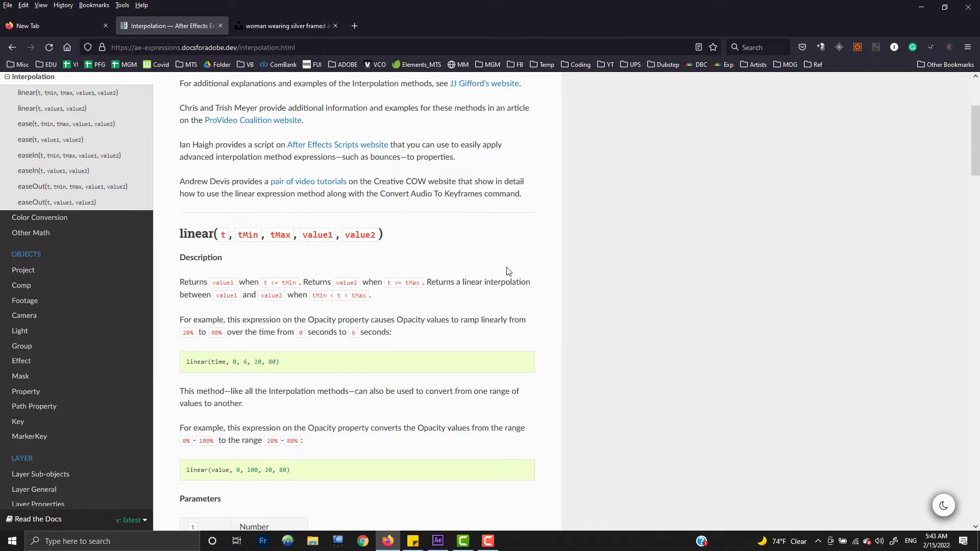
{"action": "left_click", "coordinate": [921, 7]}
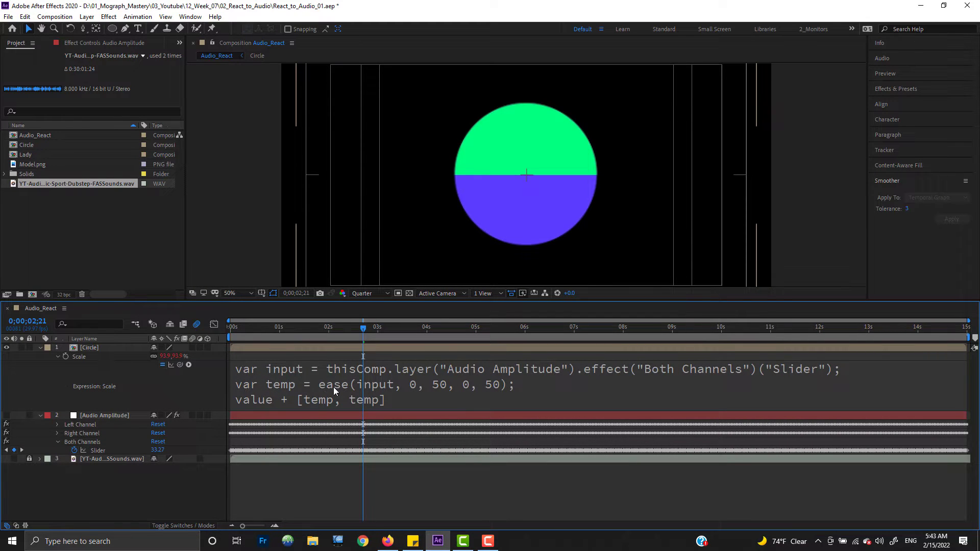
Switch to Firefox and examine the description of the ease method that takes tMin and tMax.
{"action": "left_click", "coordinate": [388, 541]}
{"action": "scroll", "coordinate": [347, 397], "scroll_direction": "down", "scroll_amount": 10}
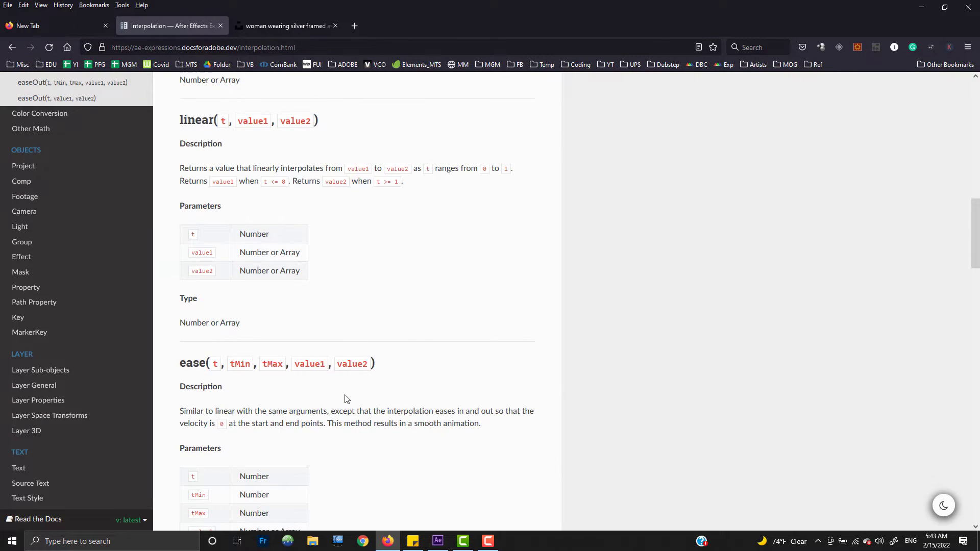
{"action": "scroll", "coordinate": [345, 397], "scroll_direction": "down", "scroll_amount": 3}
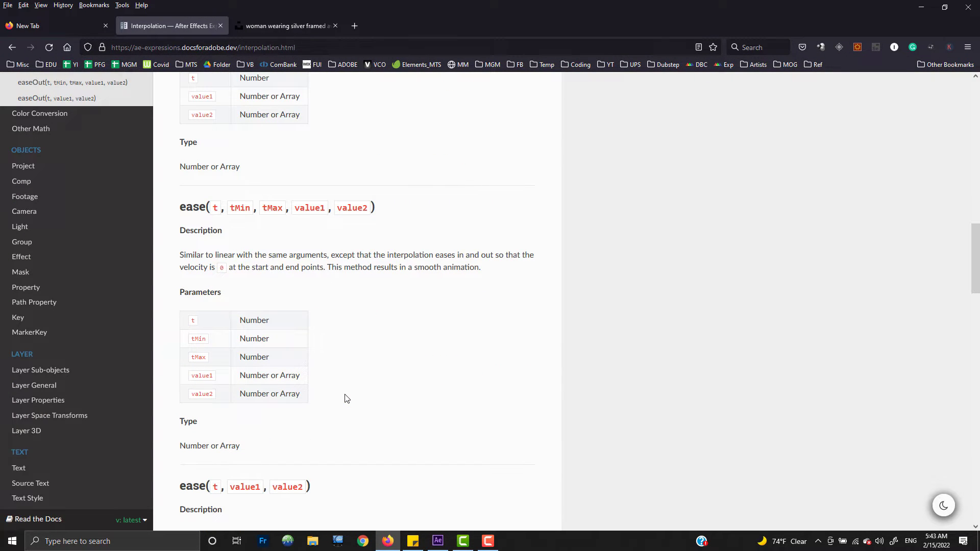
{"action": "double_click", "coordinate": [194, 206]}
{"action": "triple_click", "coordinate": [194, 206]}
{"action": "left_click", "coordinate": [324, 256]}
{"action": "left_click", "coordinate": [407, 264]}
{"action": "left_click_drag", "start_coordinate": [327, 267], "coordinate": [487, 274]}
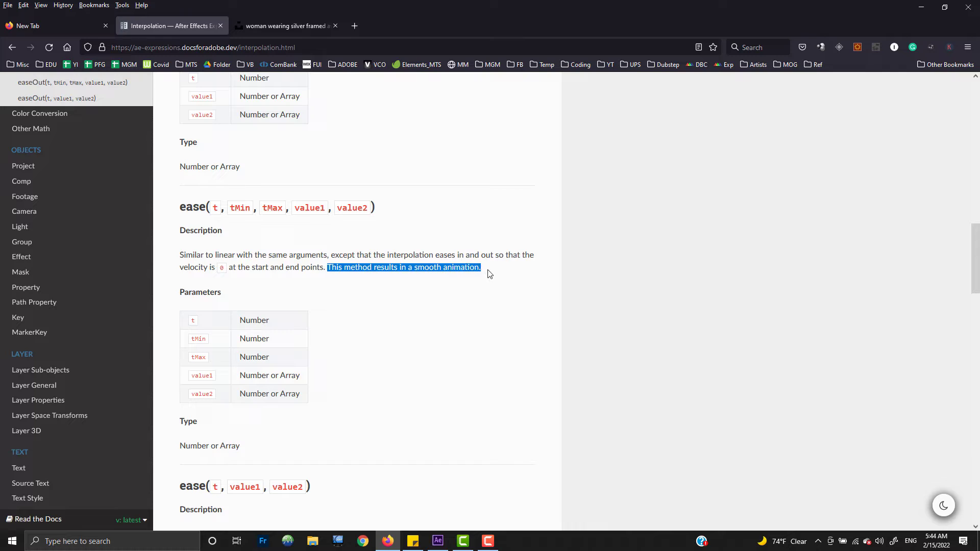
{"action": "left_click", "coordinate": [482, 282]}
{"action": "left_click_drag", "start_coordinate": [328, 267], "coordinate": [483, 273]}
{"action": "left_click", "coordinate": [402, 294]}
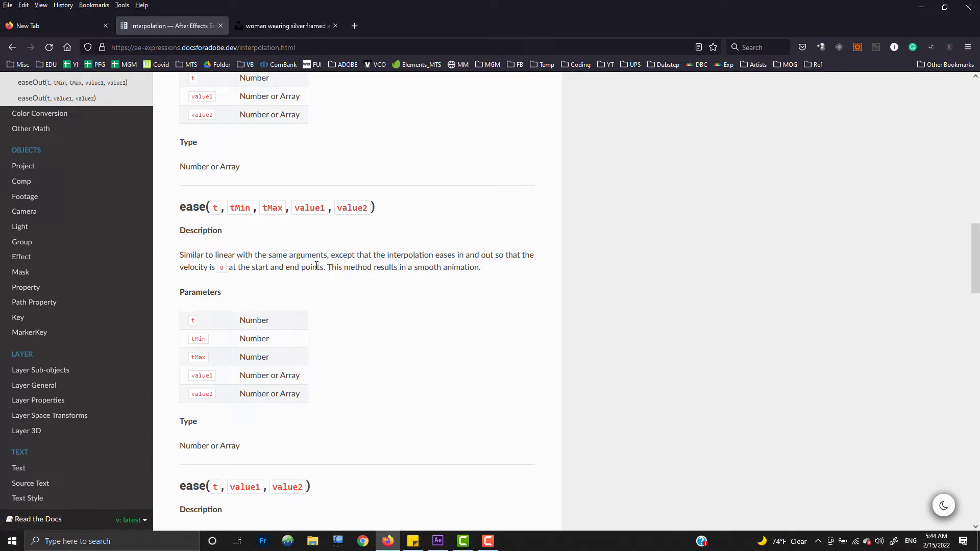
{"action": "left_click_drag", "start_coordinate": [329, 268], "coordinate": [485, 273]}
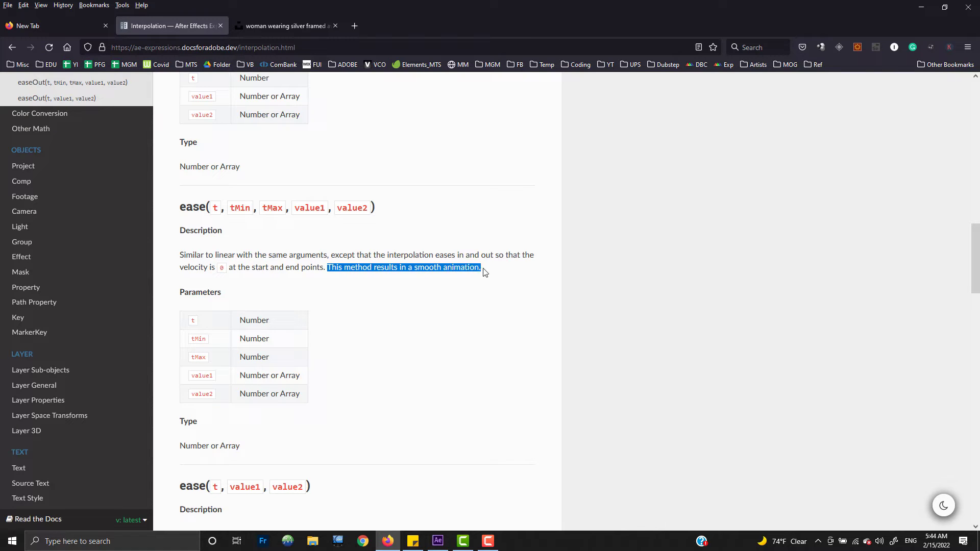
{"action": "left_click", "coordinate": [484, 272]}
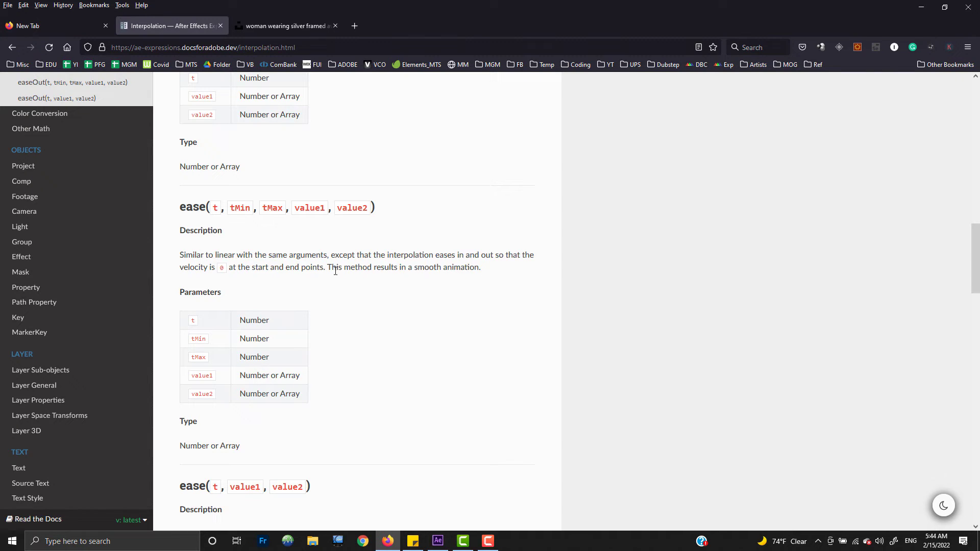
Examine the ease method's name and its arguments, starting with t.
{"action": "double_click", "coordinate": [193, 207]}
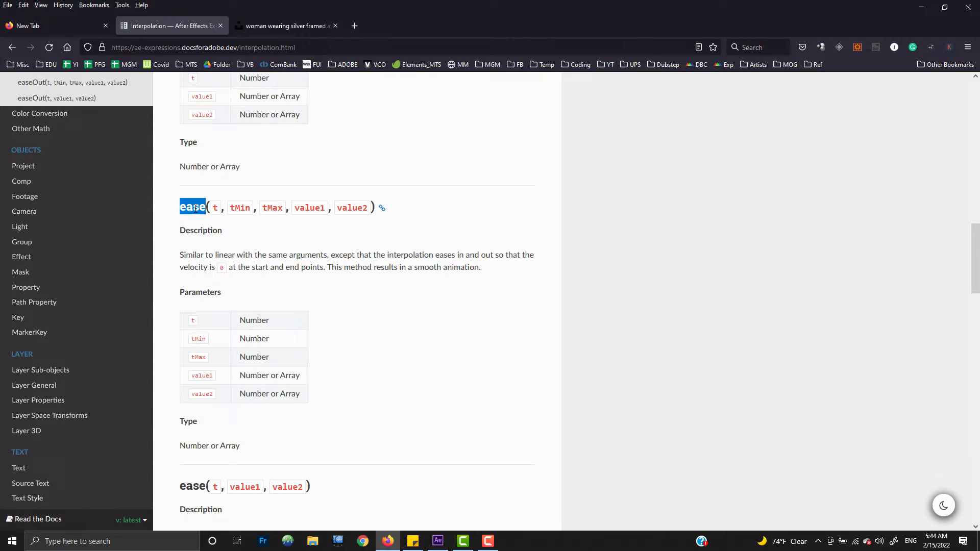
{"action": "left_click", "coordinate": [404, 272]}
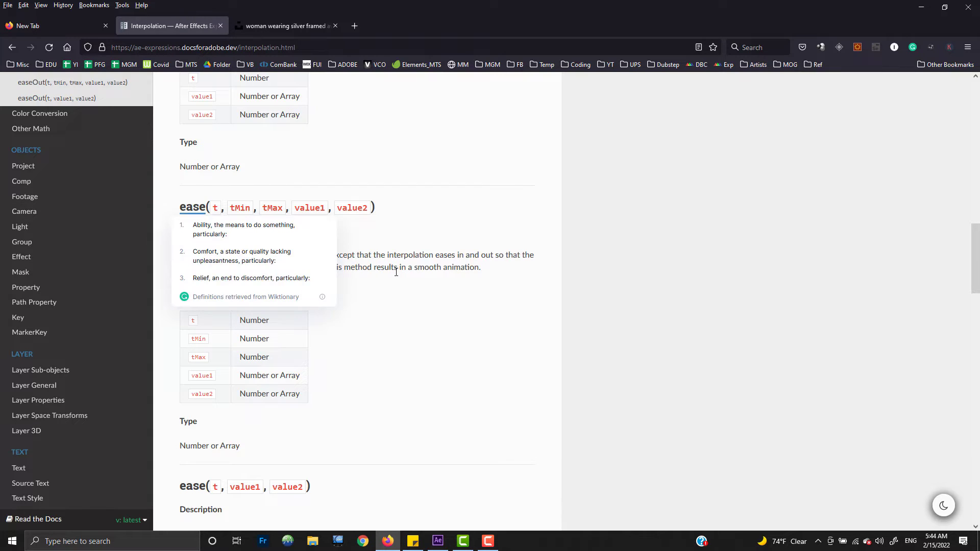
{"action": "triple_click", "coordinate": [193, 209]}
{"action": "left_click", "coordinate": [236, 223]}
{"action": "double_click", "coordinate": [215, 209]}
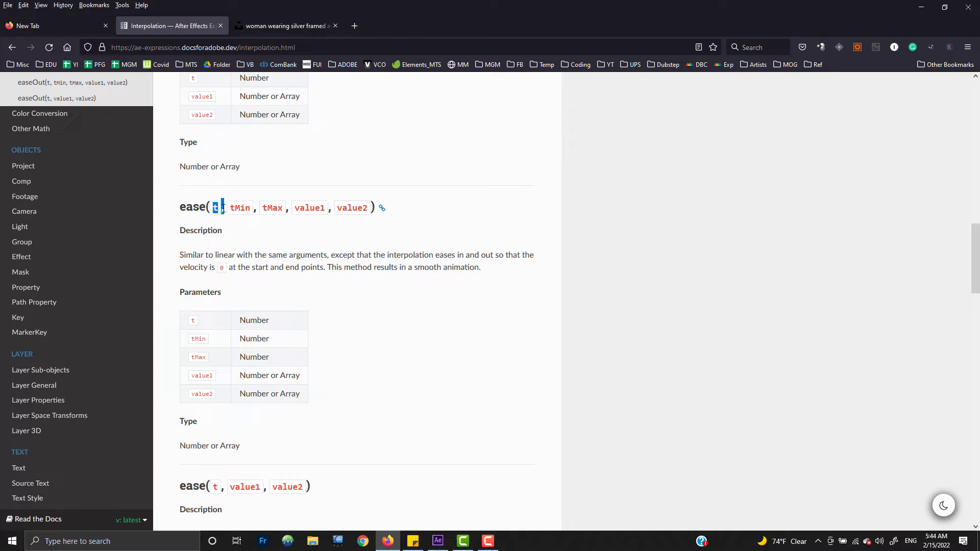
{"action": "left_click", "coordinate": [280, 210]}
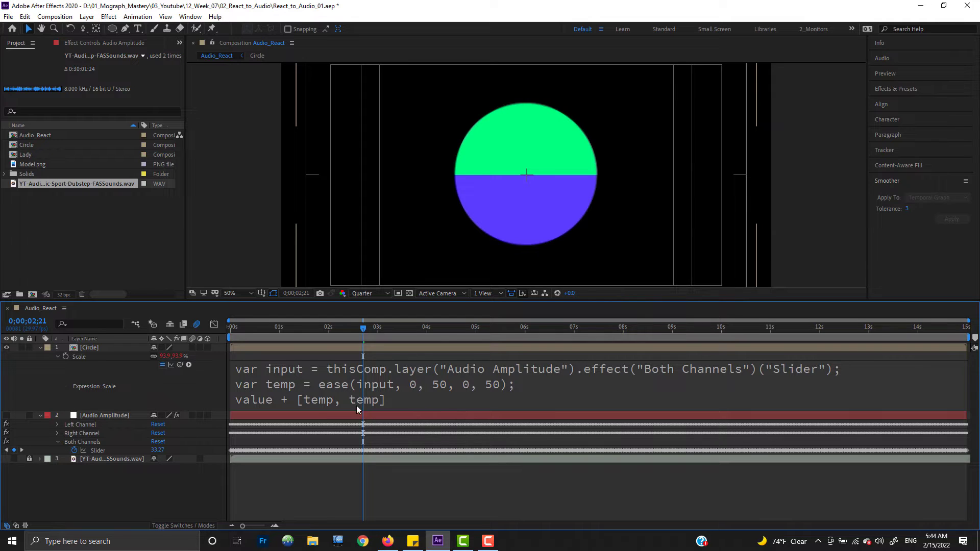
Switch to After Effects and review the input and output range arguments of ease in the Scale expression against the Both Channels slider.
{"action": "left_click", "coordinate": [98, 451]}
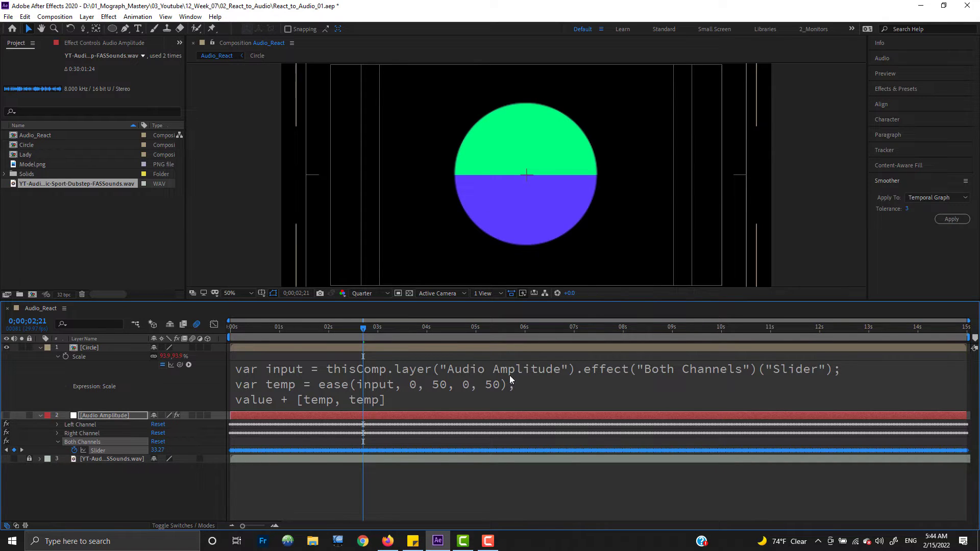
{"action": "left_click", "coordinate": [442, 385]}
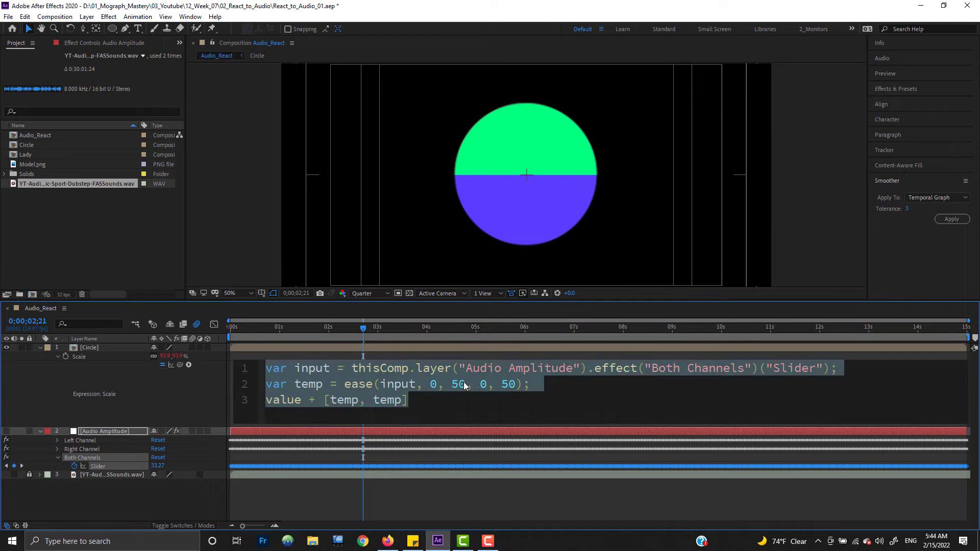
{"action": "left_click", "coordinate": [458, 384]}
{"action": "double_click", "coordinate": [458, 384]}
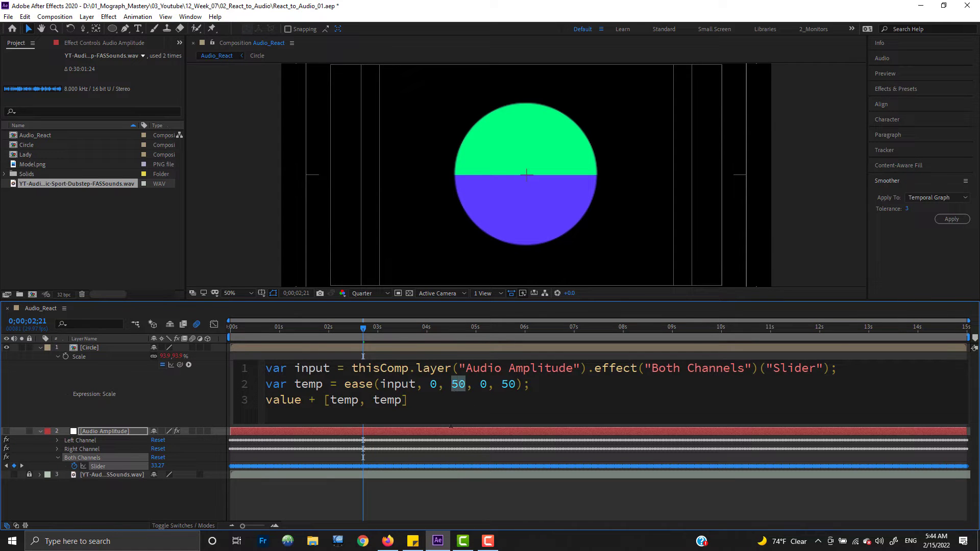
{"action": "left_click", "coordinate": [437, 500]}
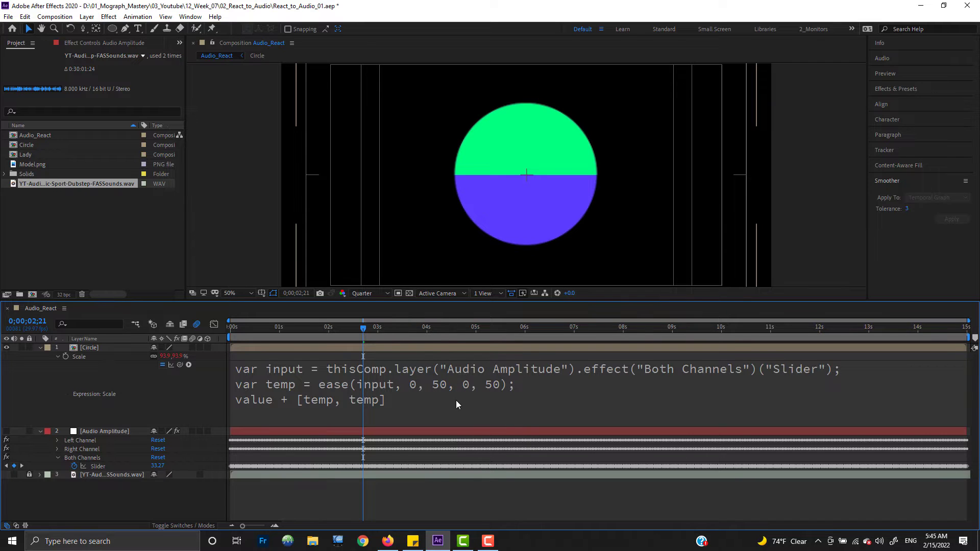
{"action": "left_click", "coordinate": [482, 397]}
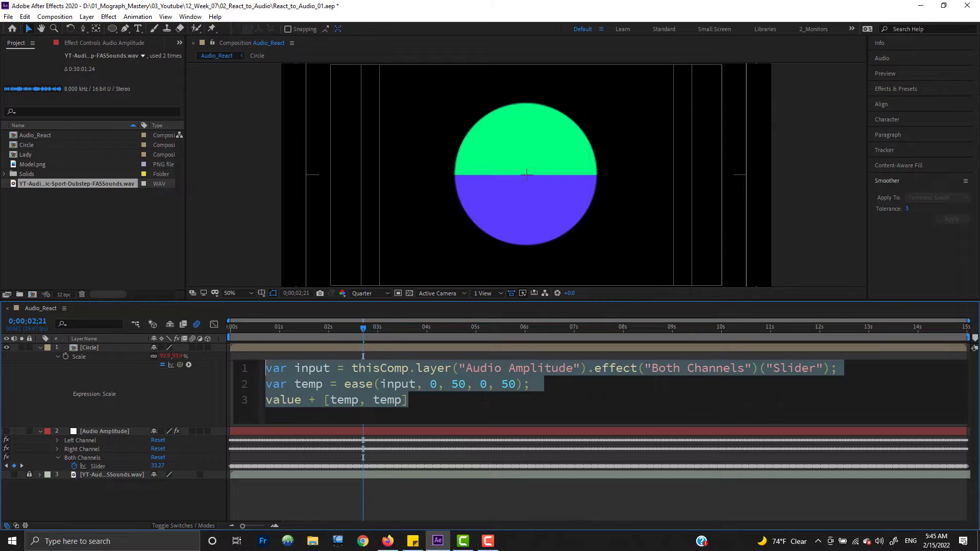
{"action": "left_click", "coordinate": [488, 383]}
{"action": "double_click", "coordinate": [483, 384]}
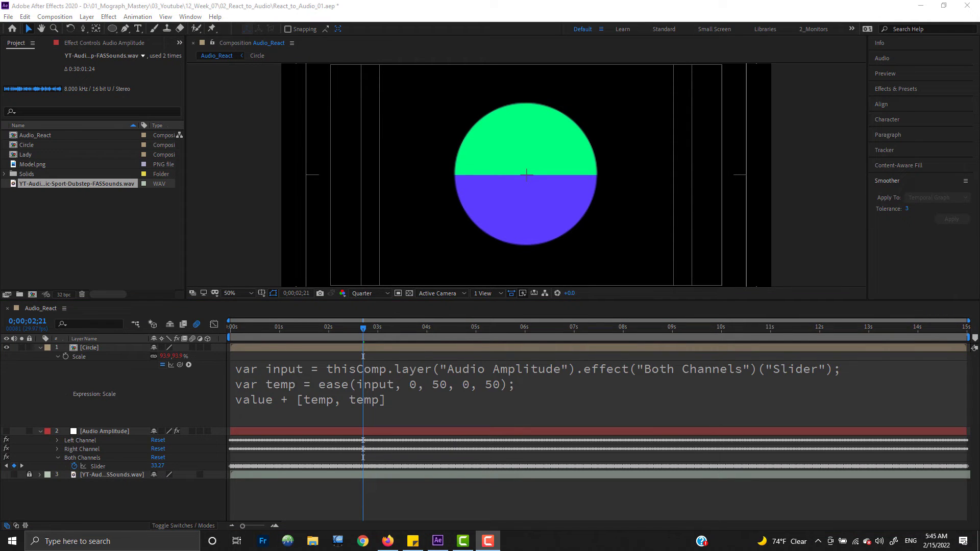
Set the last argument of ease in the Circle's Scale expression to 200 and apply the expression.
{"action": "left_click", "coordinate": [470, 385]}
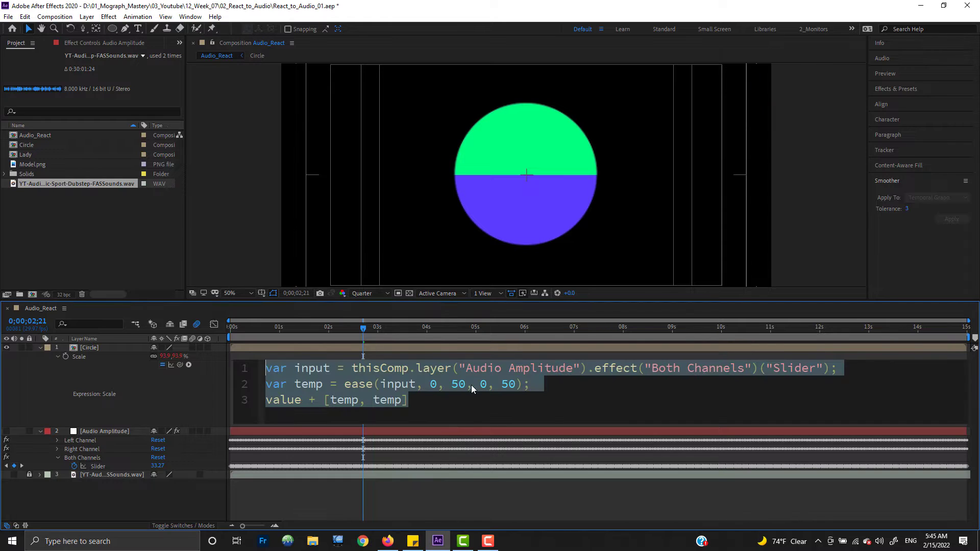
{"action": "left_click", "coordinate": [485, 385]}
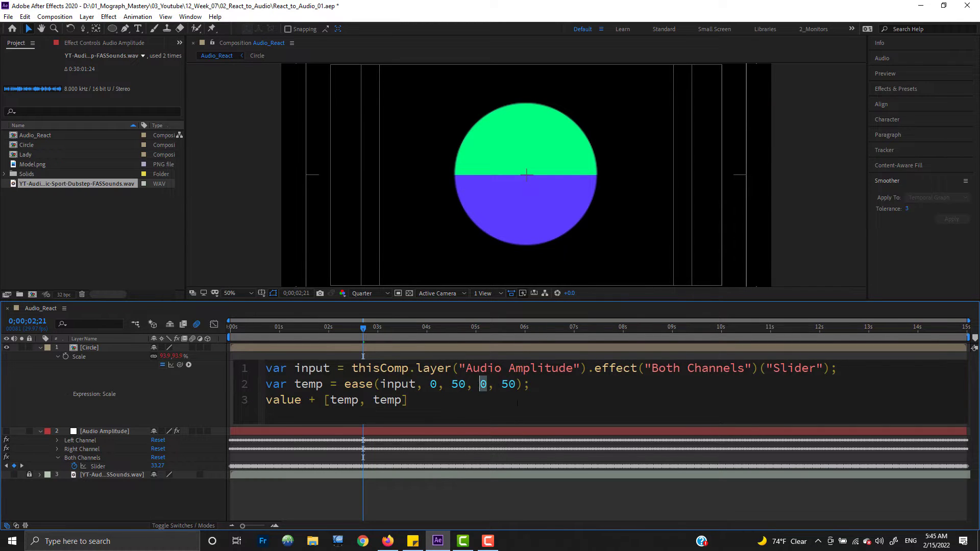
{"action": "left_click", "coordinate": [501, 384]}
{"action": "double_click", "coordinate": [464, 384]}
{"action": "left_click", "coordinate": [508, 383]}
{"action": "left_click_drag", "start_coordinate": [504, 385], "coordinate": [514, 384]}
{"action": "type", "text": "200"}
{"action": "left_click", "coordinate": [142, 506]}
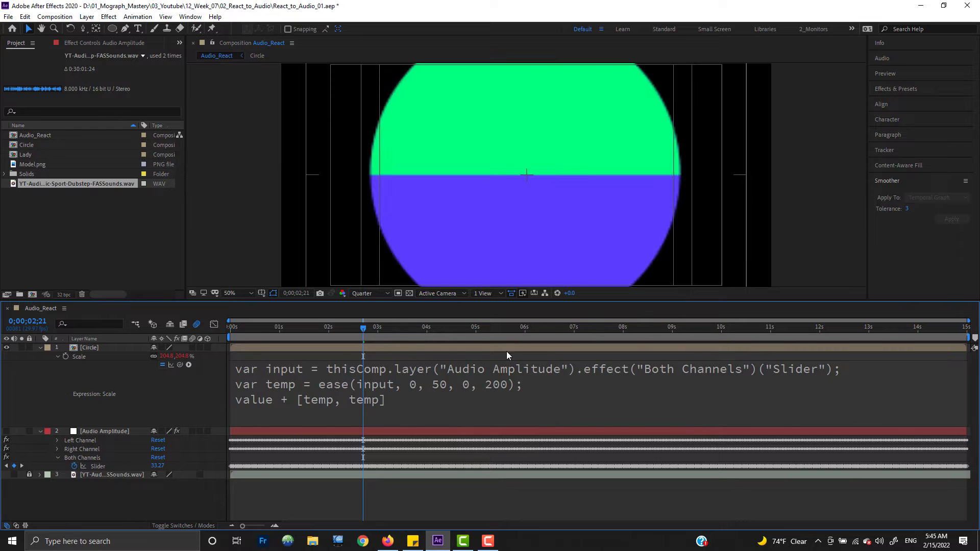
Scrub through the composition at a reduced view to examine how the circle scales with the output maximum of 200.
{"action": "key", "text": "comma"}
{"action": "key", "text": "comma"}
{"action": "key", "text": "comma"}
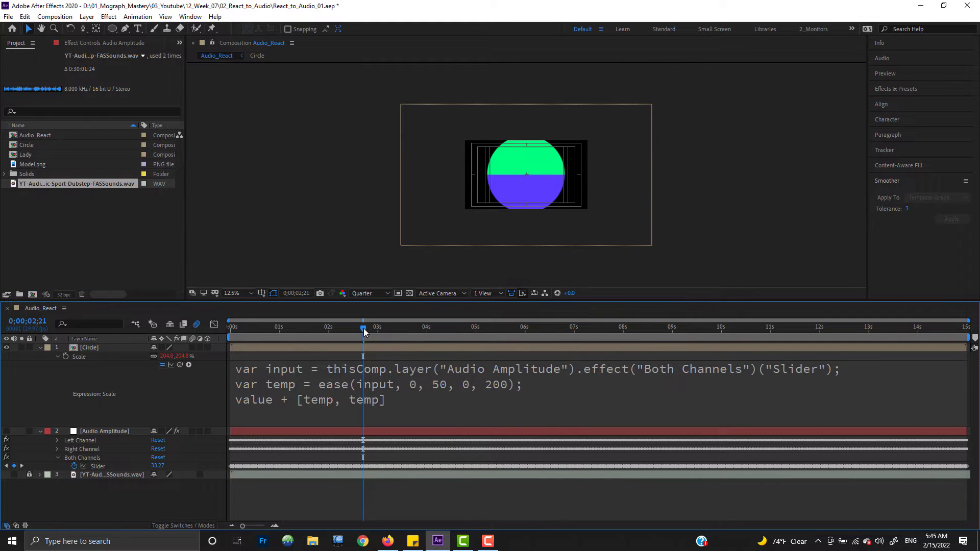
{"action": "left_click_drag", "start_coordinate": [364, 329], "coordinate": [512, 342]}
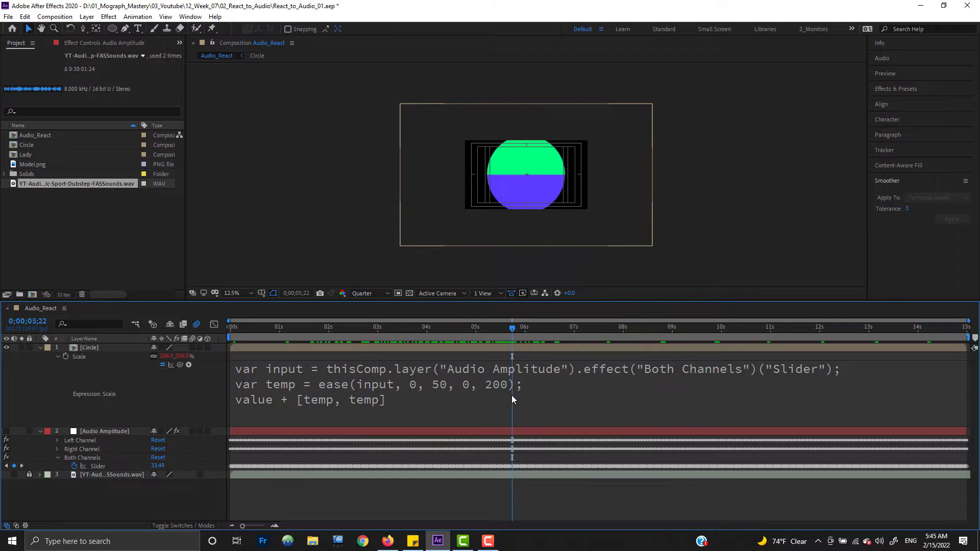
{"action": "left_click", "coordinate": [499, 384]}
{"action": "left_click", "coordinate": [524, 389]}
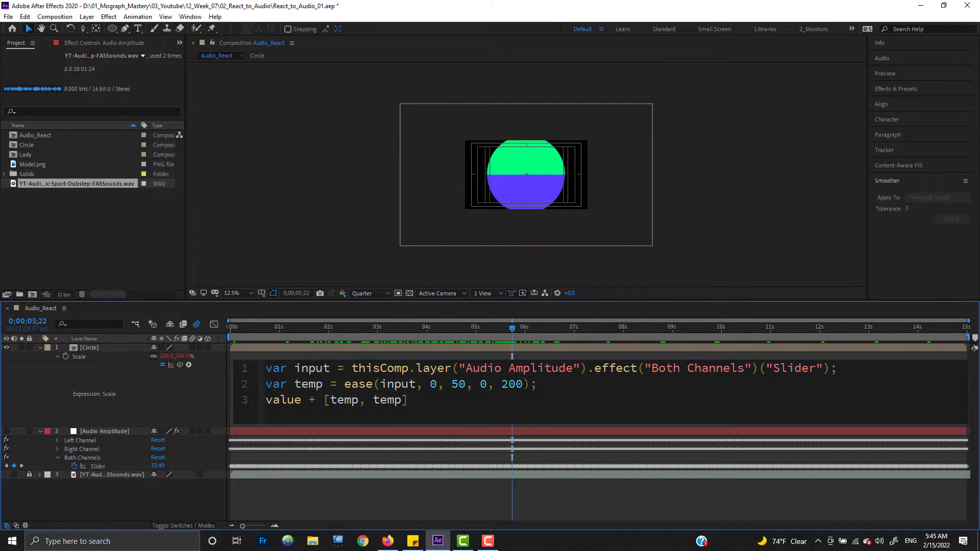
{"action": "left_click_drag", "start_coordinate": [522, 386], "coordinate": [504, 387]}
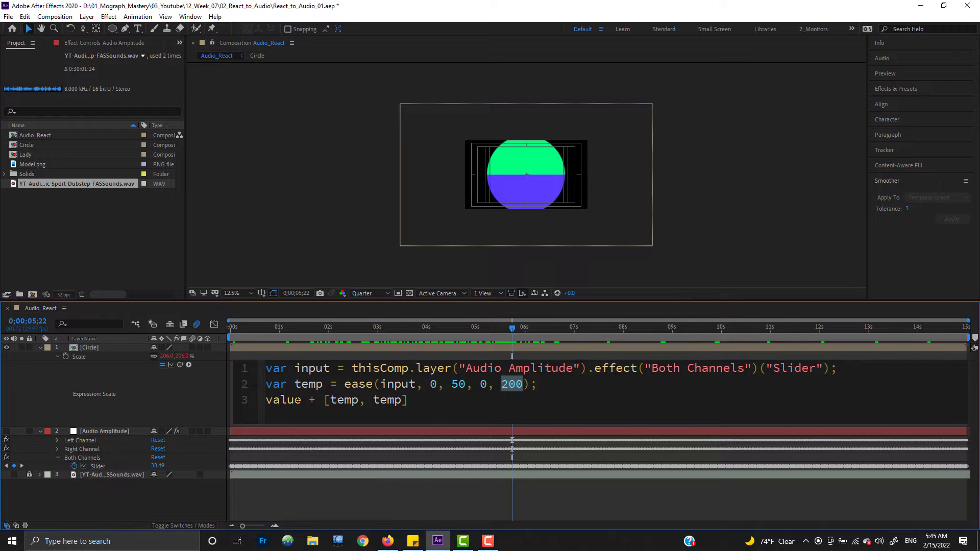
{"action": "left_click", "coordinate": [188, 512]}
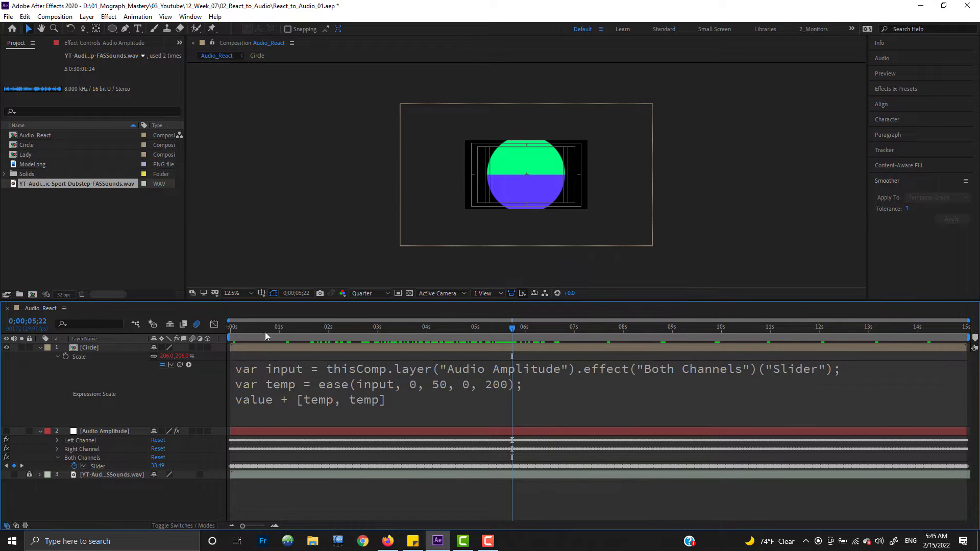
{"action": "mouse_move", "coordinate": [513, 331]}
{"action": "left_mouse_down"}
{"action": "mouse_move", "coordinate": [448, 333]}
{"action": "mouse_move", "coordinate": [494, 333]}
{"action": "left_mouse_up"}
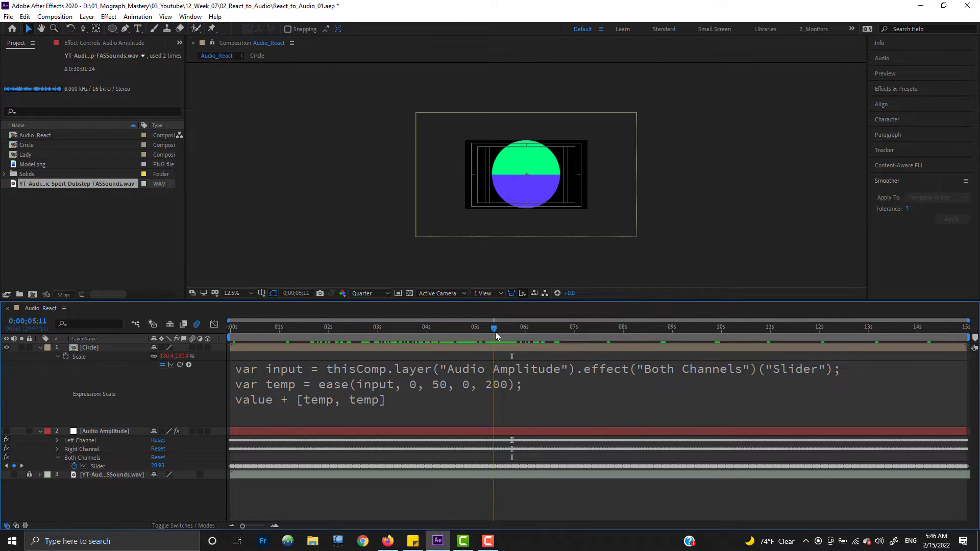
Set the last argument of ease in the Circle's Scale expression to 20, apply it, and preview the animation.
{"action": "left_click", "coordinate": [506, 401]}
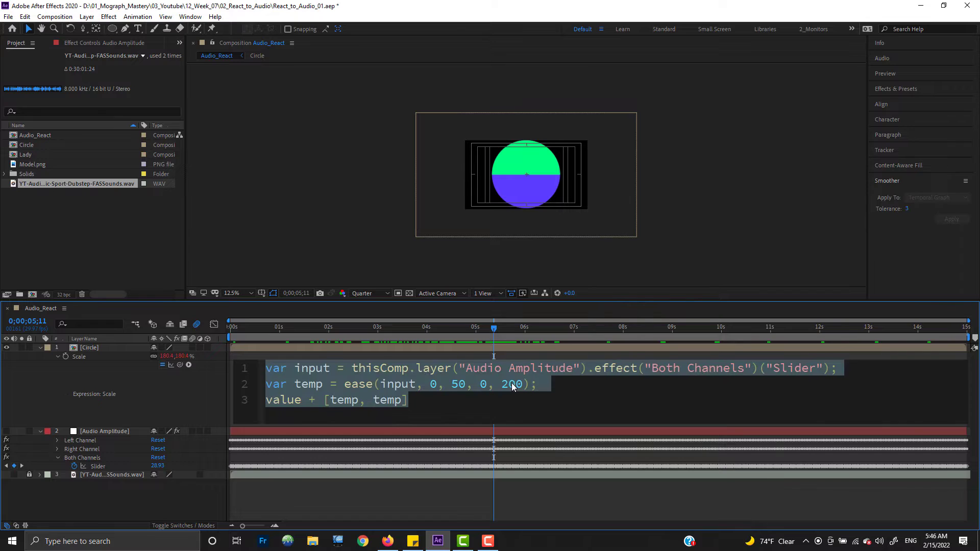
{"action": "left_click", "coordinate": [510, 385]}
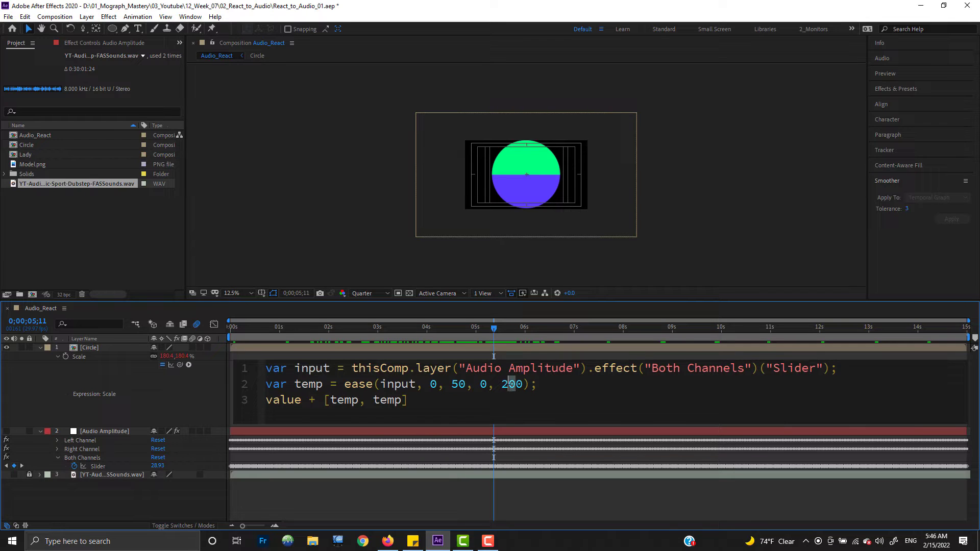
{"action": "key", "text": "BackSpace"}
{"action": "left_click", "coordinate": [186, 504]}
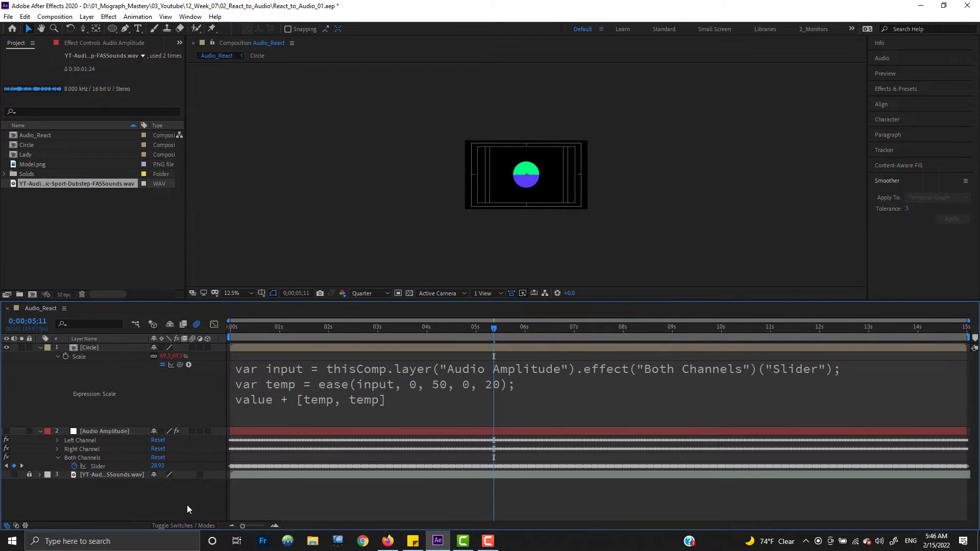
{"action": "key", "text": "space"}
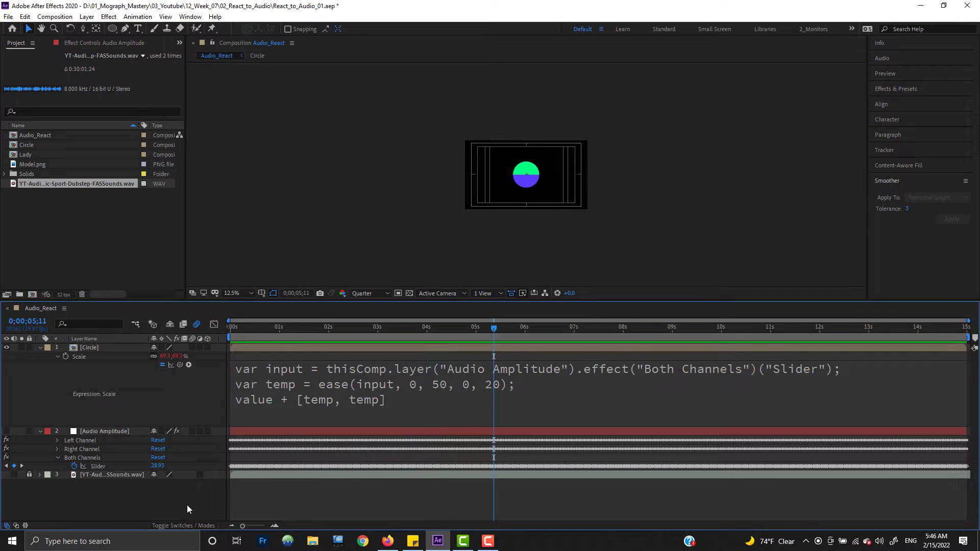
{"action": "key", "text": "space"}
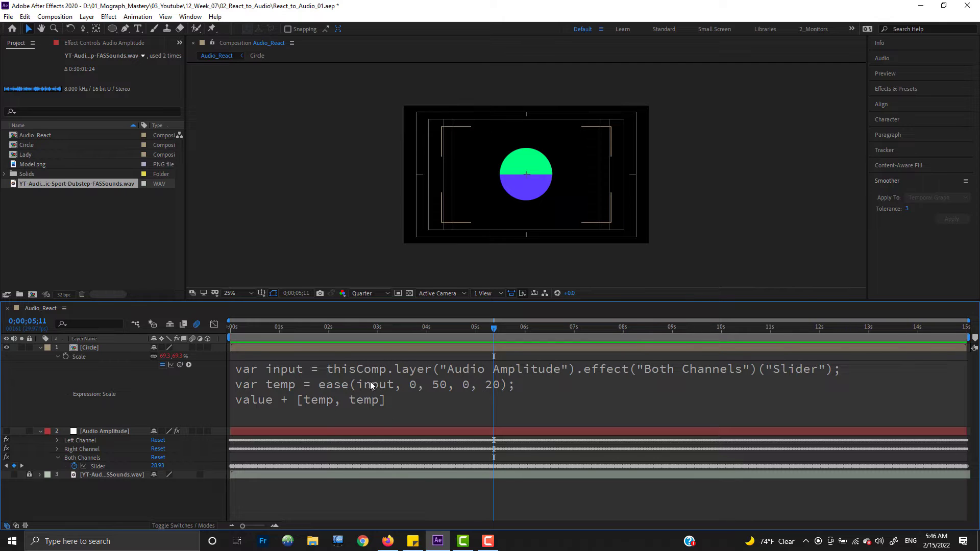
Set the input range of ease in the Circle's Scale expression to 10 and 30, apply it, and preview the animation.
{"action": "left_click", "coordinate": [413, 388]}
{"action": "left_click", "coordinate": [458, 384]}
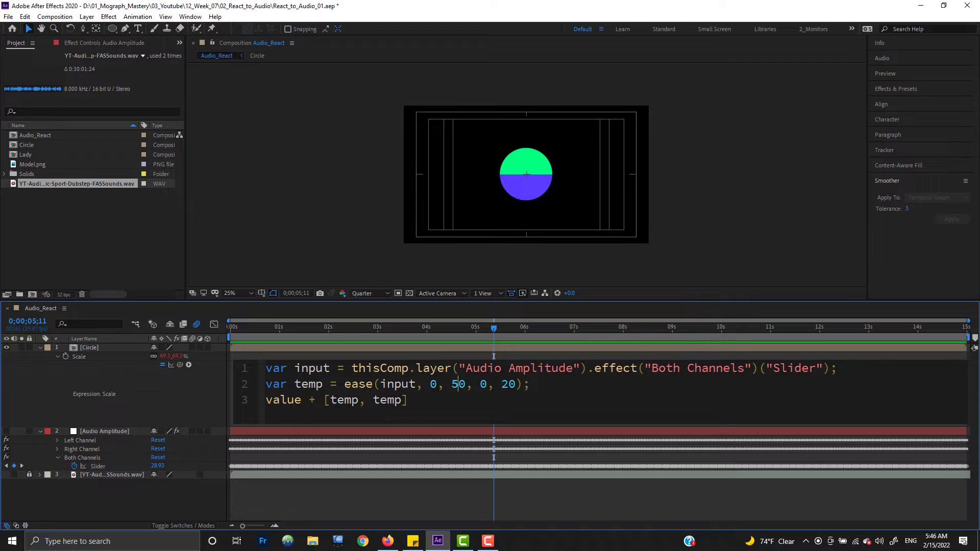
{"action": "left_click_drag", "start_coordinate": [437, 385], "coordinate": [433, 385]}
{"action": "type", "text": "10"}
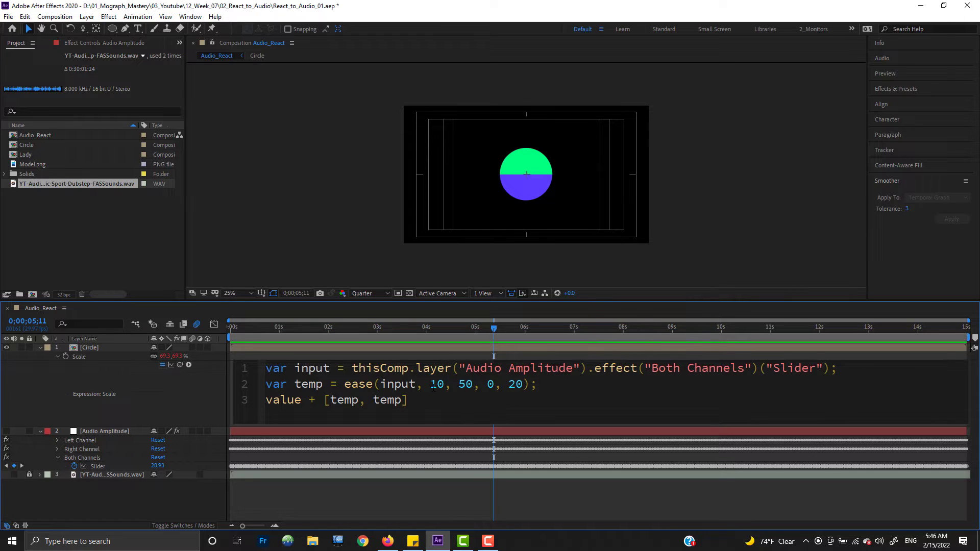
{"action": "key", "text": "shift+Right"}
{"action": "key", "text": "shift+Right"}
{"action": "type", "text": "30"}
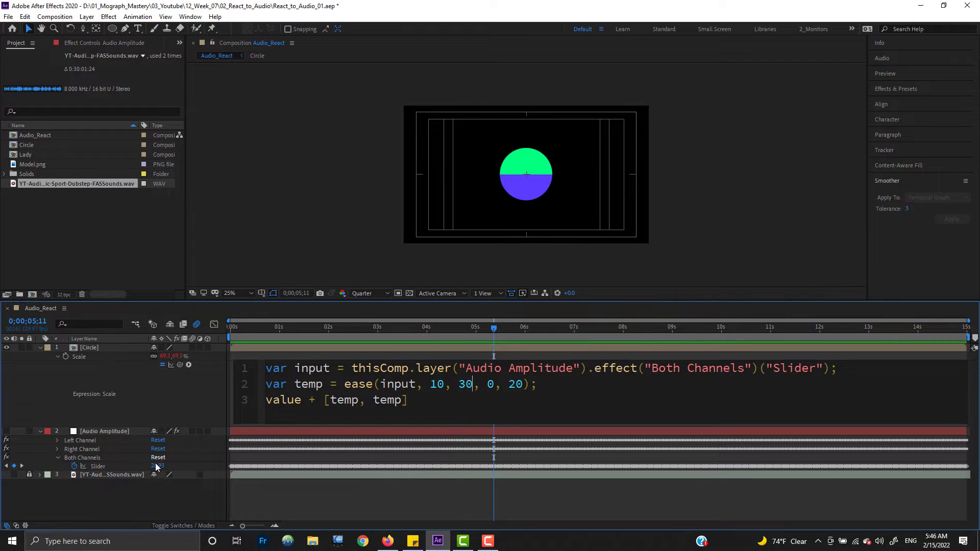
{"action": "left_click", "coordinate": [180, 504]}
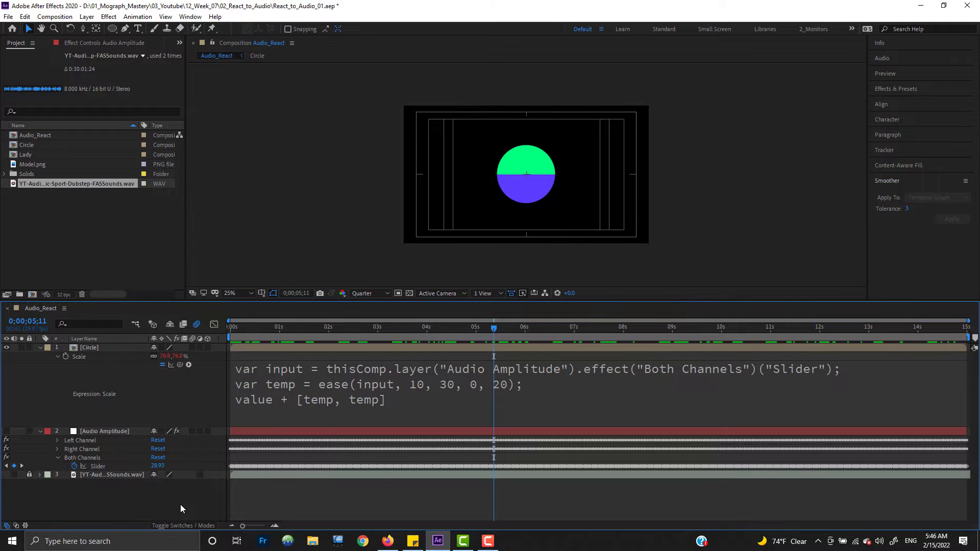
{"action": "key", "text": "space"}
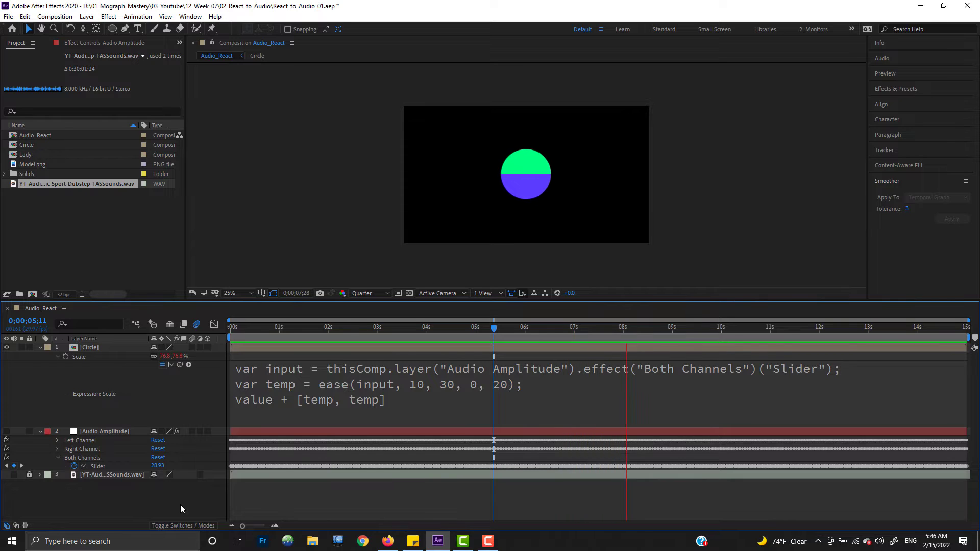
{"action": "key", "text": "space"}
Set the input minimum of ease in the Scale expression to 20, apply it, and preview the animation.
{"action": "left_click", "coordinate": [424, 384]}
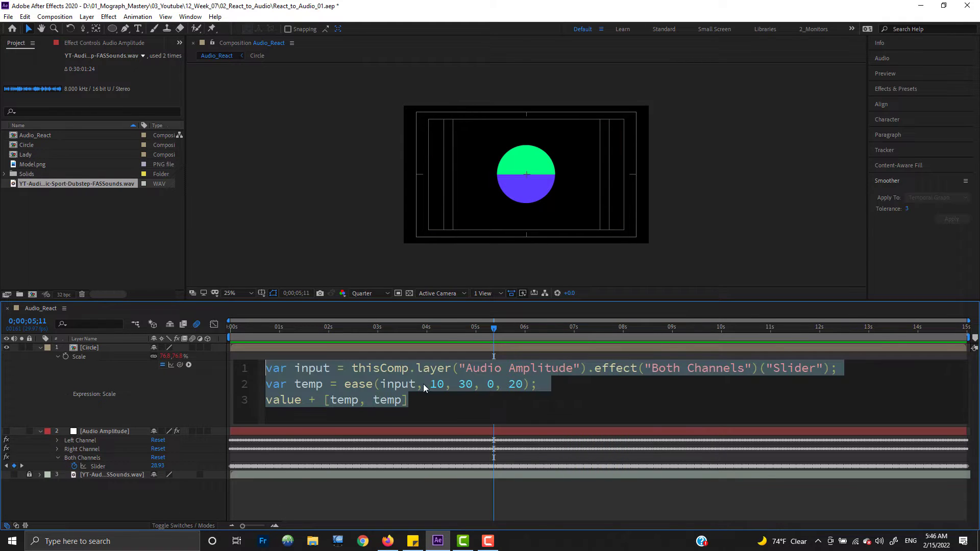
{"action": "left_click", "coordinate": [444, 384]}
{"action": "double_click", "coordinate": [435, 384]}
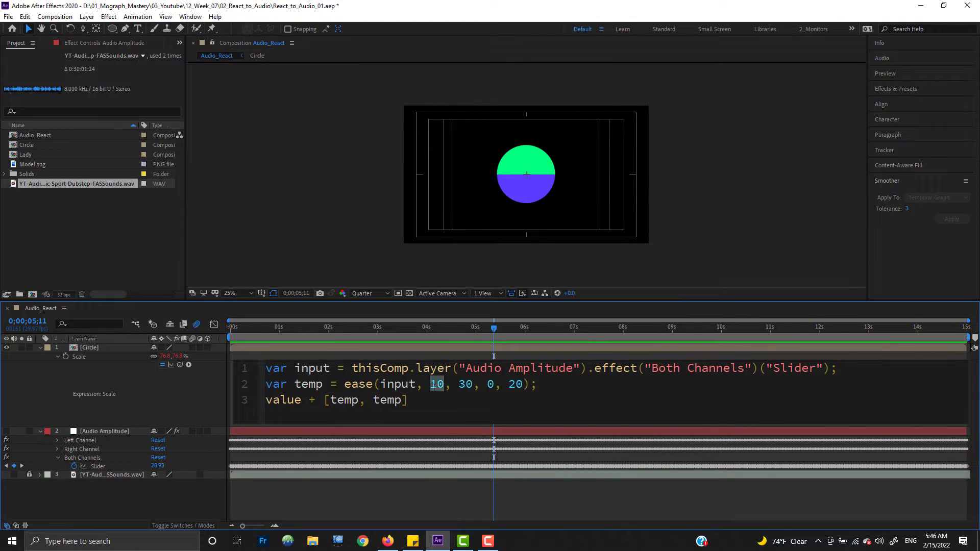
{"action": "type", "text": "5"}
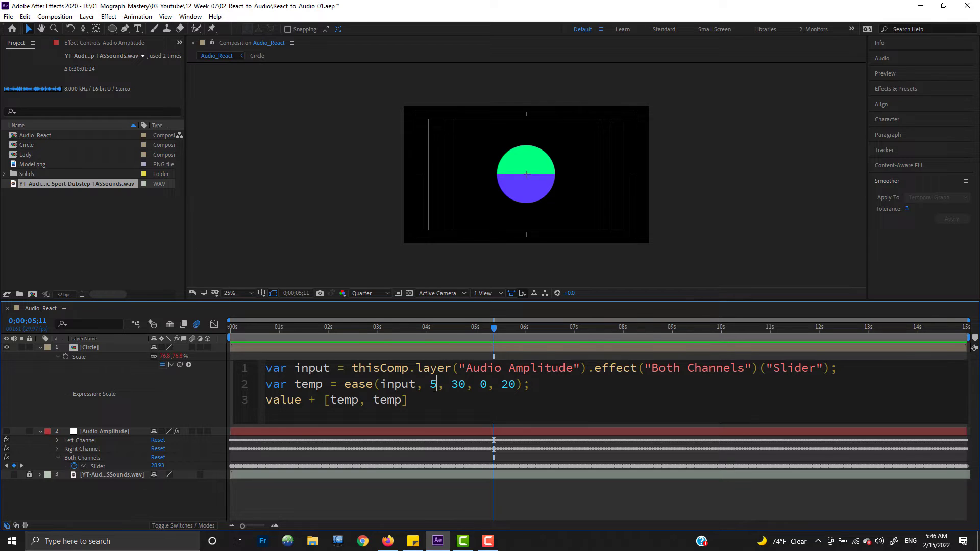
{"action": "double_click", "coordinate": [433, 384]}
{"action": "type", "text": "25"}
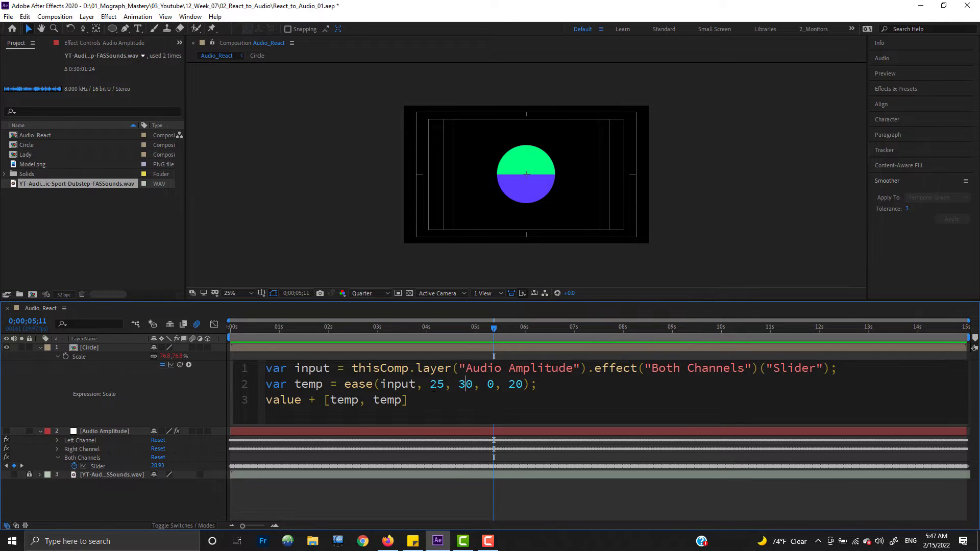
{"action": "key", "text": "shift+Left"}
{"action": "type", "text": "0"}
{"action": "key", "text": "KP_Enter"}
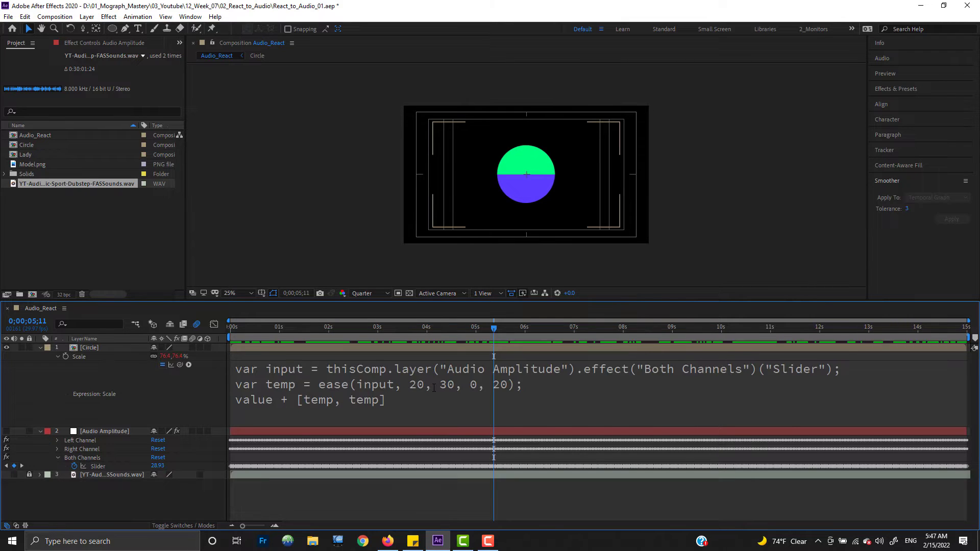
{"action": "key", "text": "space"}
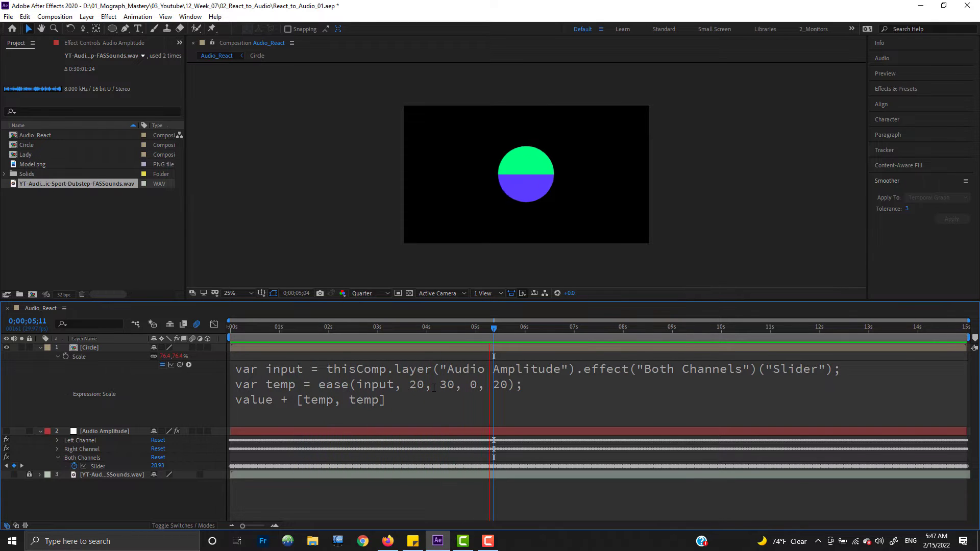
{"action": "key", "text": "space"}
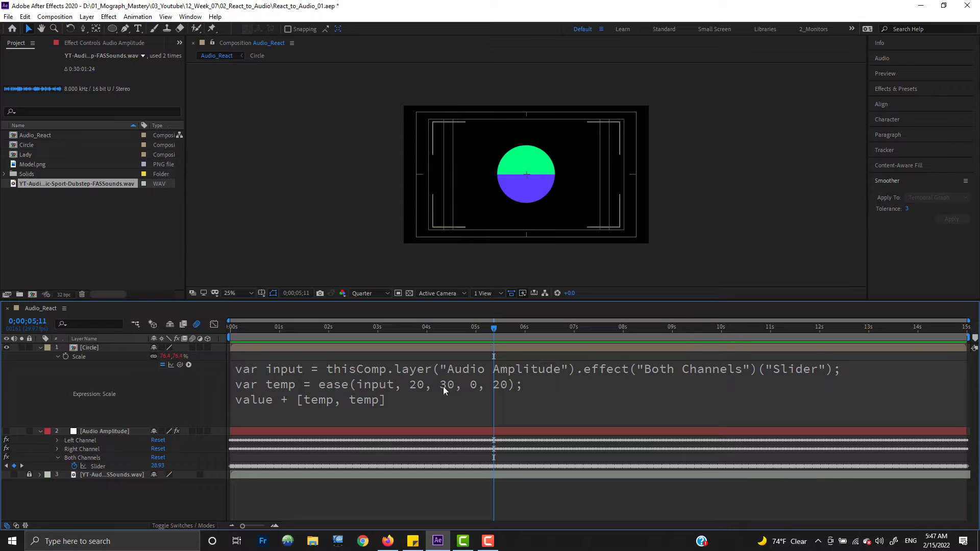
Set the input range of ease in the Circle's Scale expression to 40 and 50 and apply the expression.
{"action": "left_click", "coordinate": [452, 383]}
{"action": "left_click", "coordinate": [465, 384]}
{"action": "left_click_drag", "start_coordinate": [464, 384], "coordinate": [431, 384]}
{"action": "type", "text": "5"}
{"action": "type", "text": "4"}
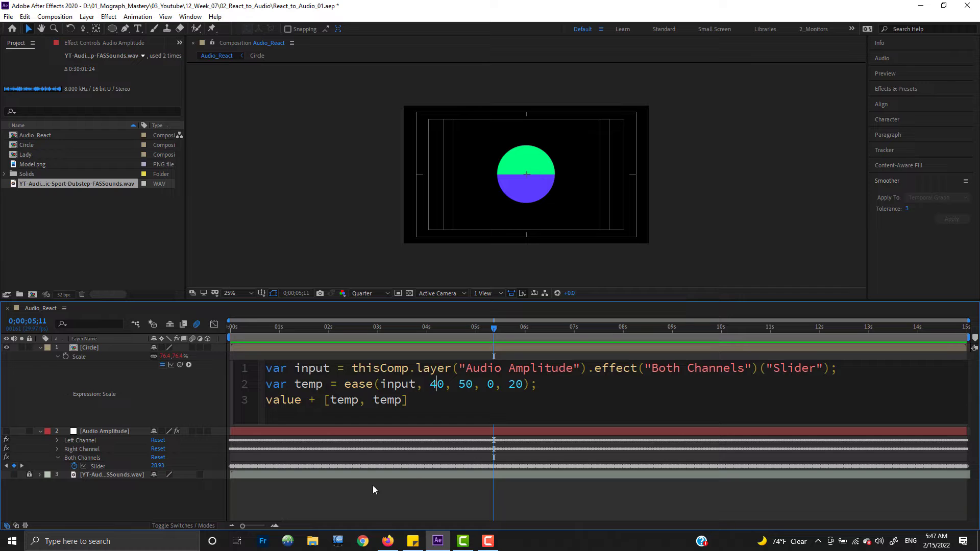
{"action": "left_click", "coordinate": [402, 498]}
{"action": "left_click", "coordinate": [219, 490]}
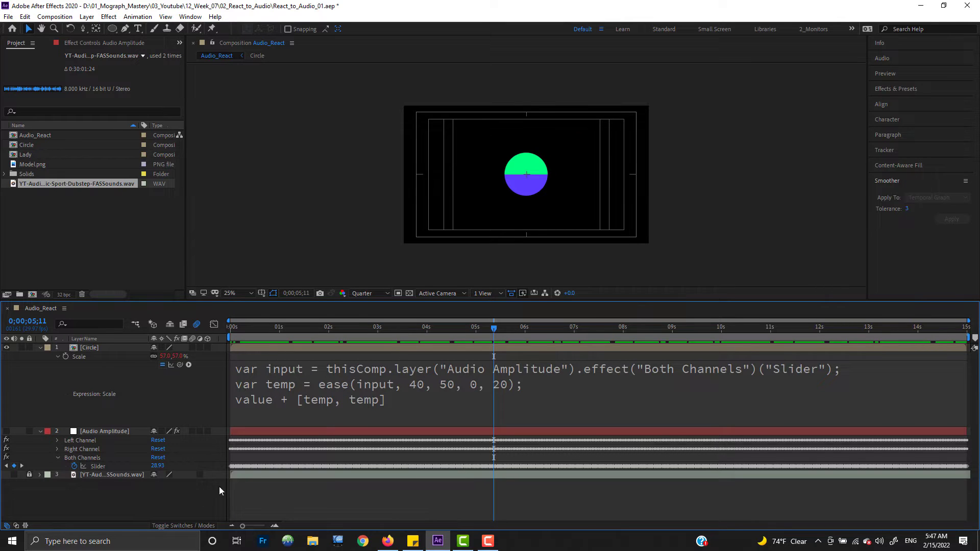
Show the Both Channels slider in the Graph Editor and examine the highest audio peaks along the timeline.
{"action": "left_click", "coordinate": [100, 465]}
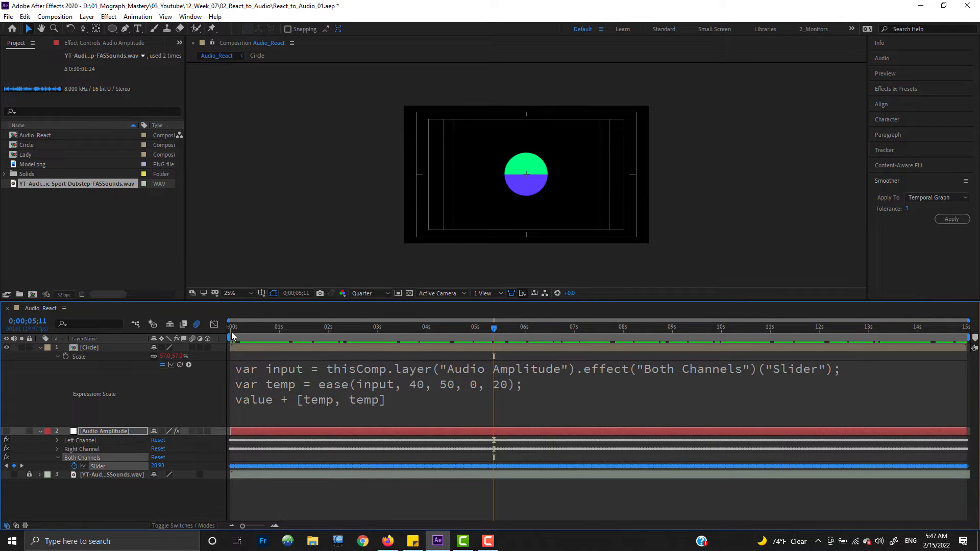
{"action": "left_click", "coordinate": [214, 324]}
{"action": "left_click_drag", "start_coordinate": [323, 349], "coordinate": [967, 464]}
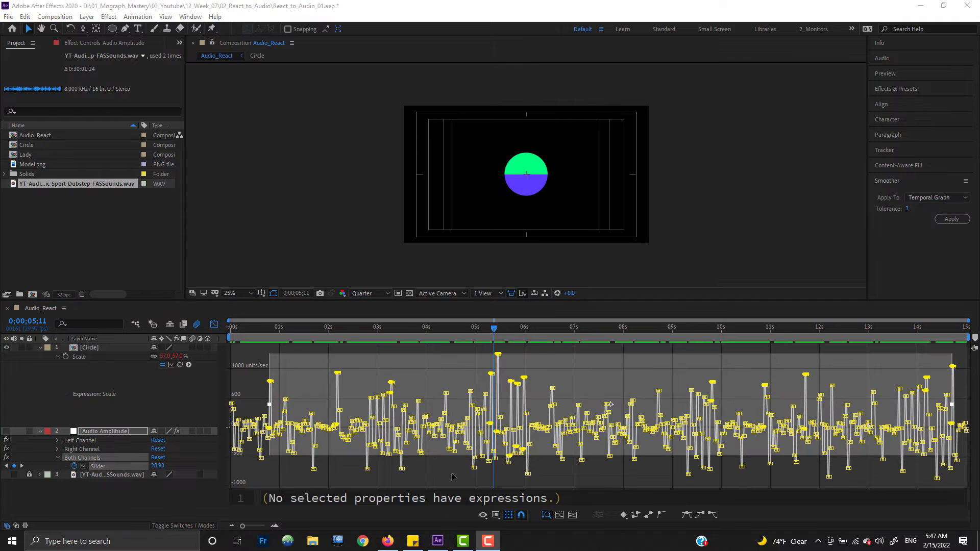
{"action": "left_click_drag", "start_coordinate": [254, 353], "coordinate": [969, 387]}
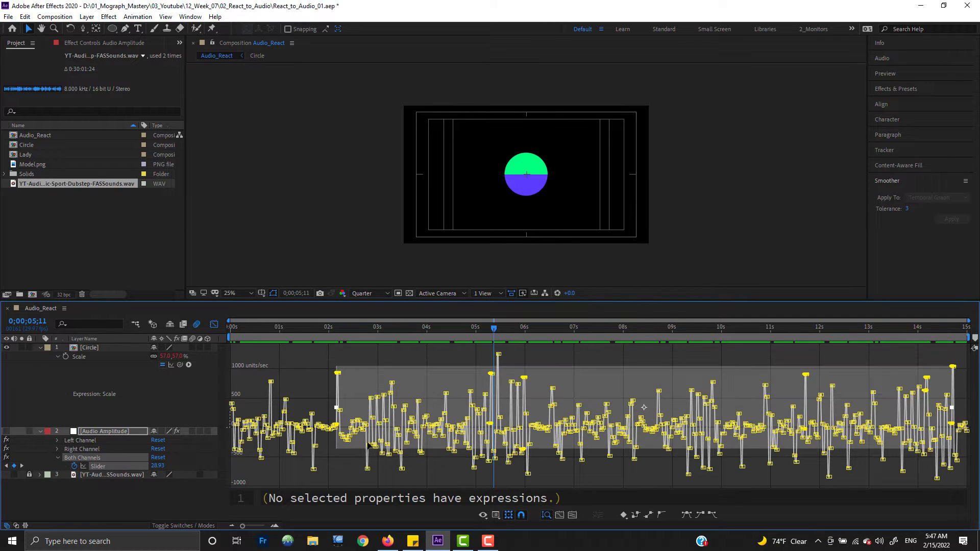
{"action": "left_click", "coordinate": [138, 381]}
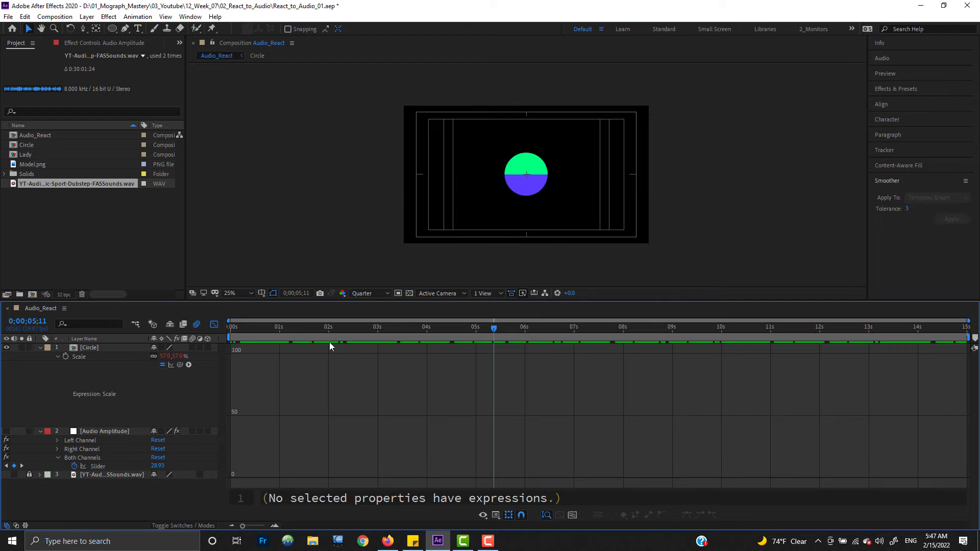
Preview the animation from about the one-second mark to check how the circle reacts to the loudest peaks.
{"action": "left_click", "coordinate": [276, 335]}
{"action": "key", "text": "space"}
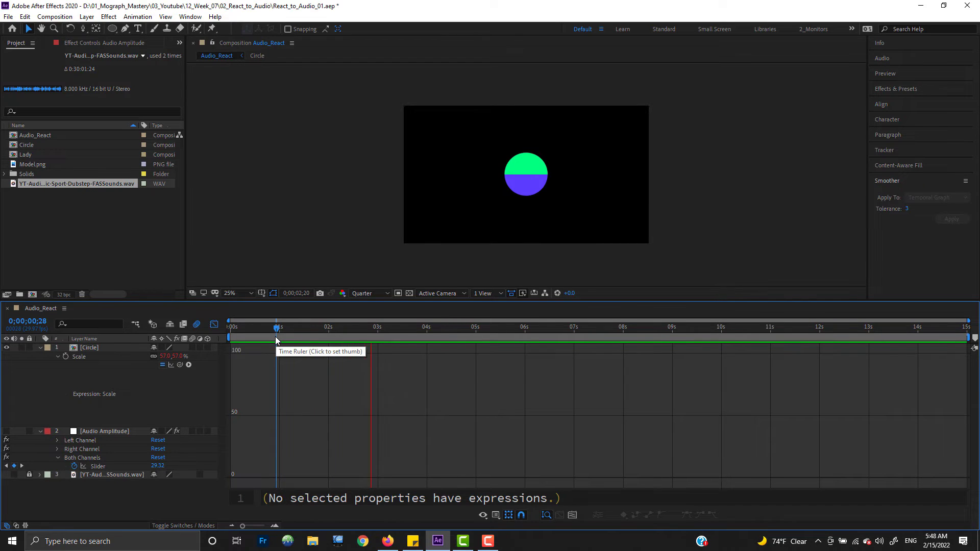
{"action": "key", "text": "space"}
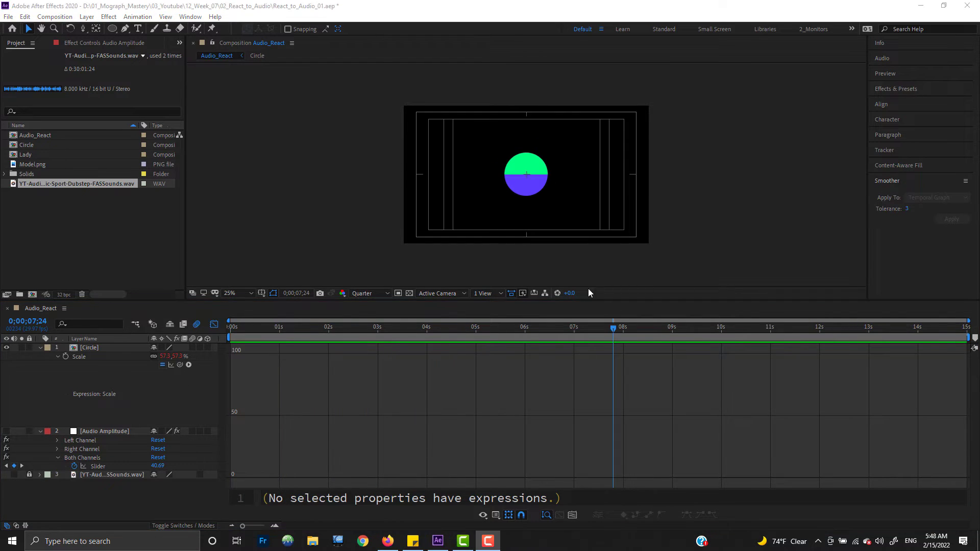
{"action": "left_click", "coordinate": [276, 335]}
{"action": "key", "text": "space"}
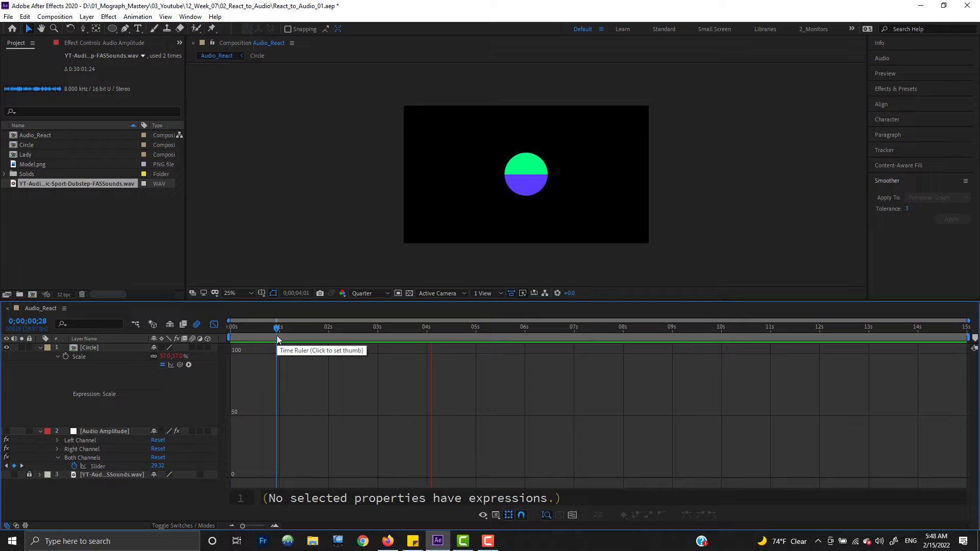
{"action": "key", "text": "space"}
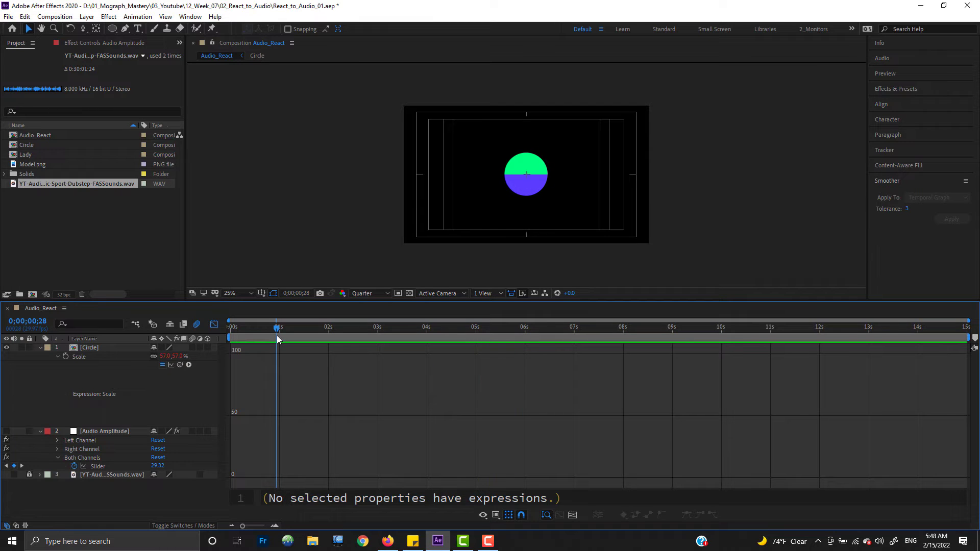
Reveal the Circle layer's Scale expression and copy its entire code.
{"action": "left_click", "coordinate": [40, 347]}
{"action": "left_click", "coordinate": [98, 351]}
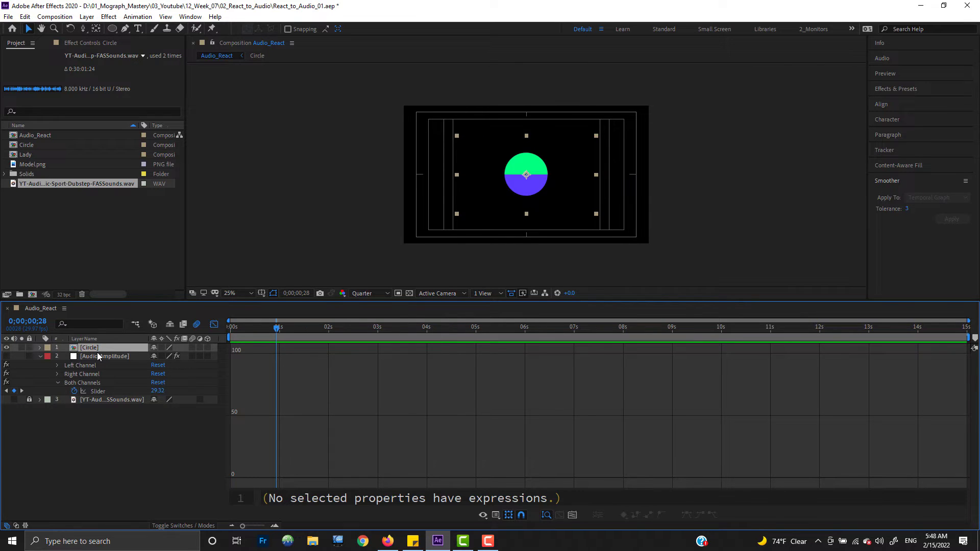
{"action": "key", "text": "e"}
{"action": "key", "text": "e"}
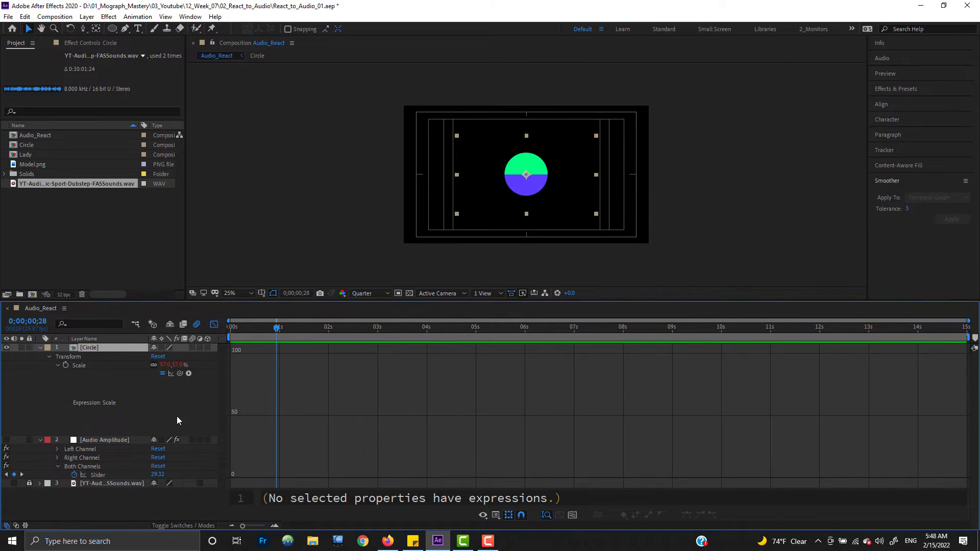
{"action": "left_click", "coordinate": [384, 409]}
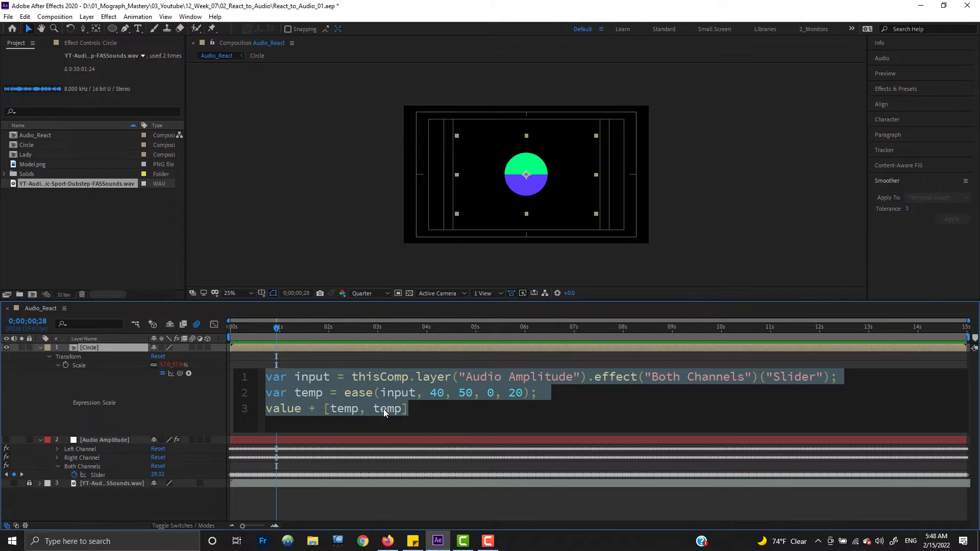
{"action": "left_click", "coordinate": [14, 410]}
Add an expression to the Circle layer's Rotation, paste the copied Scale code into it, and enlarge the expression field to fit all lines.
{"action": "left_click", "coordinate": [89, 348]}
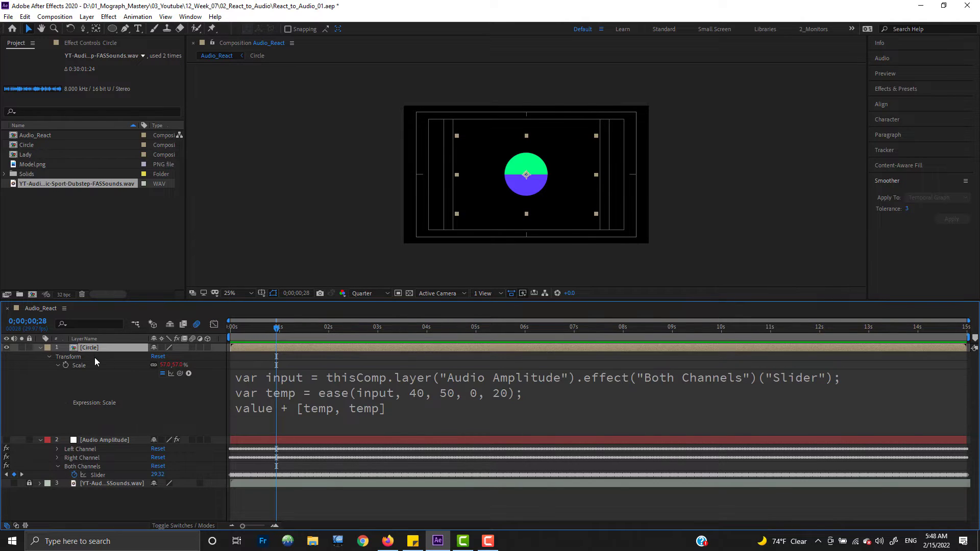
{"action": "key", "text": "r"}
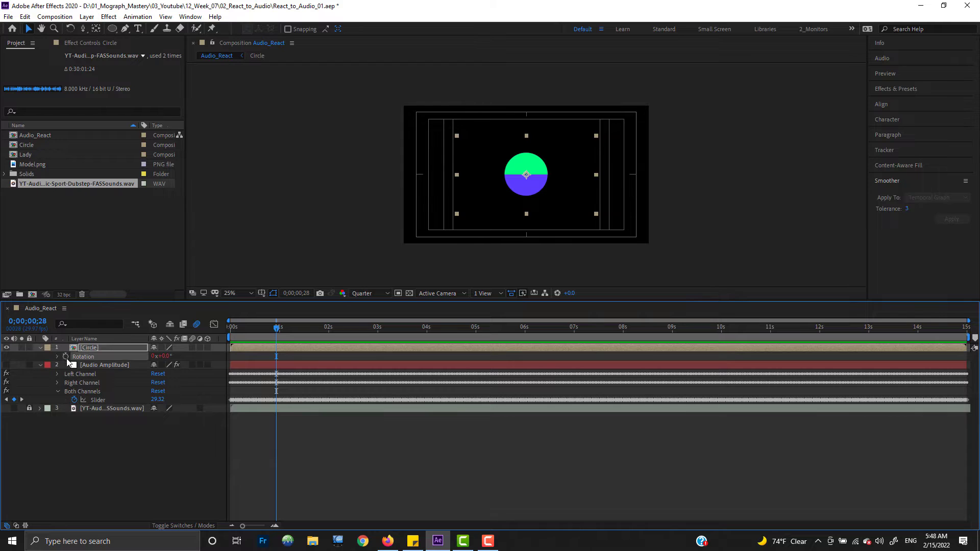
{"action": "left_click", "coordinate": [65, 357], "text": "alt"}
{"action": "key", "text": "ctrl+v"}
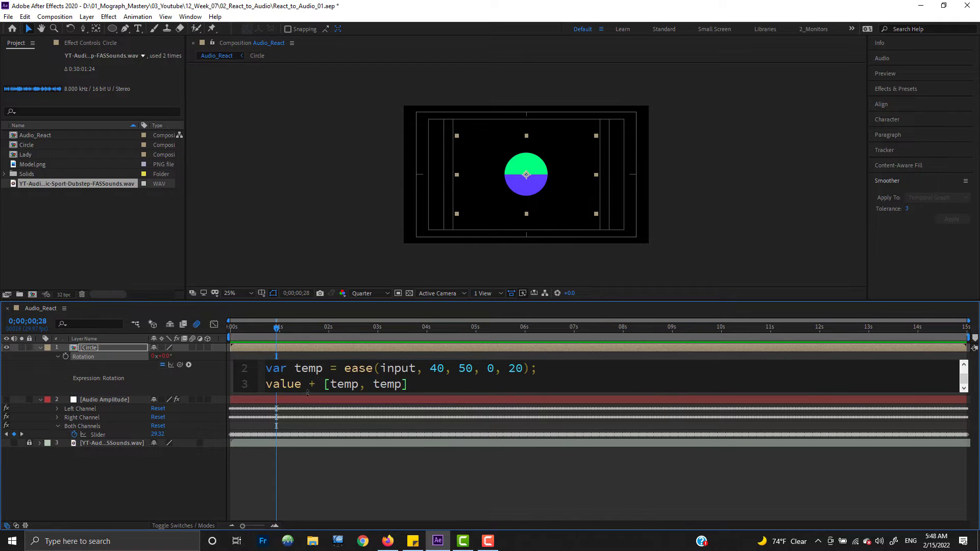
{"action": "left_click_drag", "start_coordinate": [308, 392], "coordinate": [328, 419]}
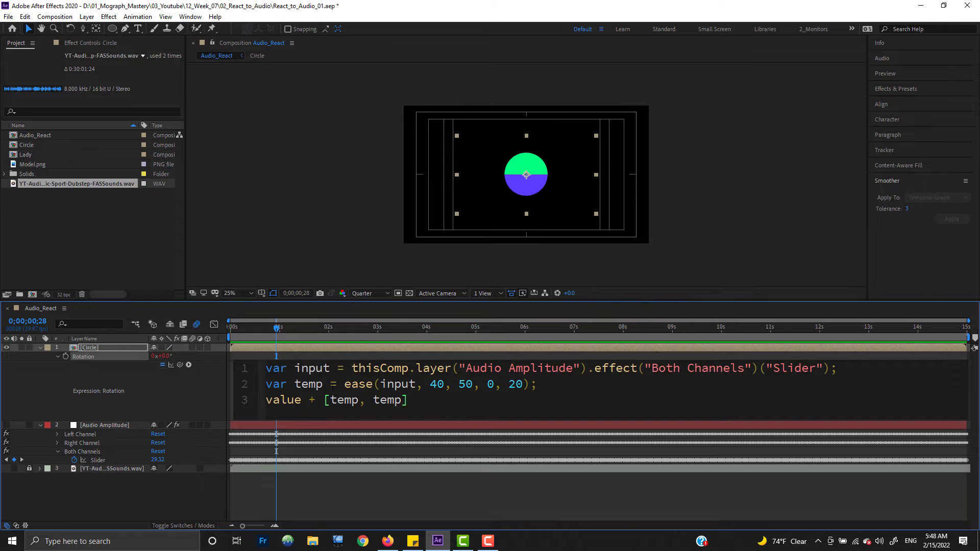
Rewrite the Rotation expression's second line as value + ease(input, 40, 50, 0, 20); and delete the third line, value + [temp, temp].
{"action": "left_click_drag", "start_coordinate": [344, 384], "coordinate": [265, 385]}
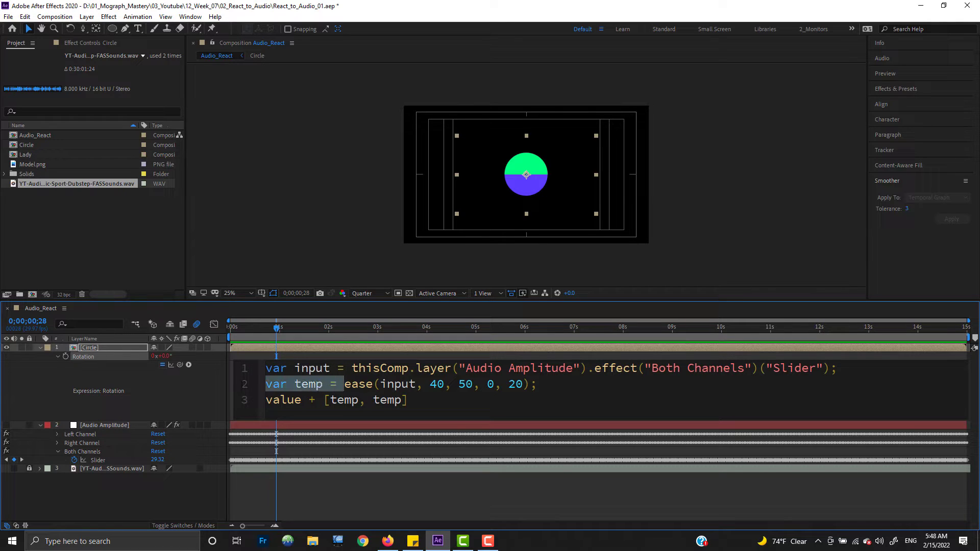
{"action": "key", "text": "BackSpace"}
{"action": "type", "text": "value "}
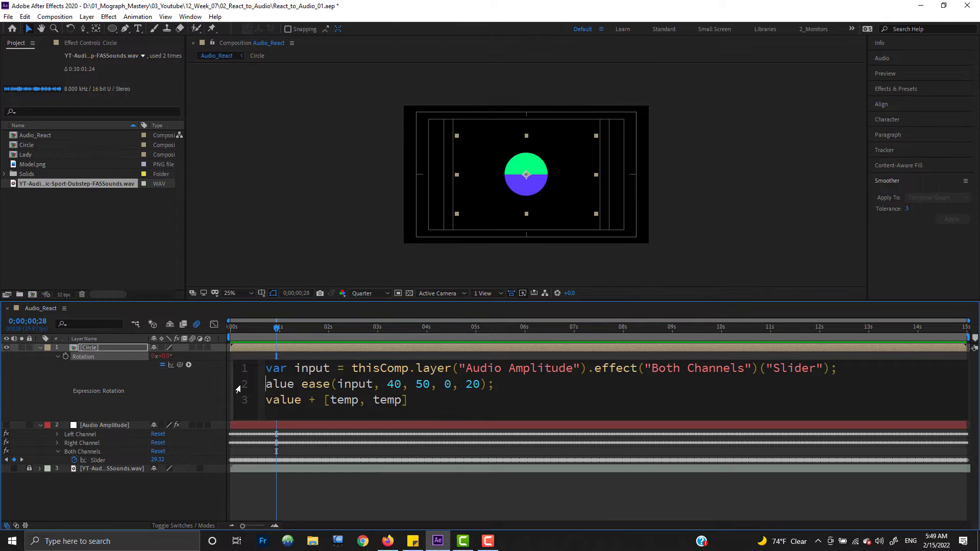
{"action": "type", "text": "v"}
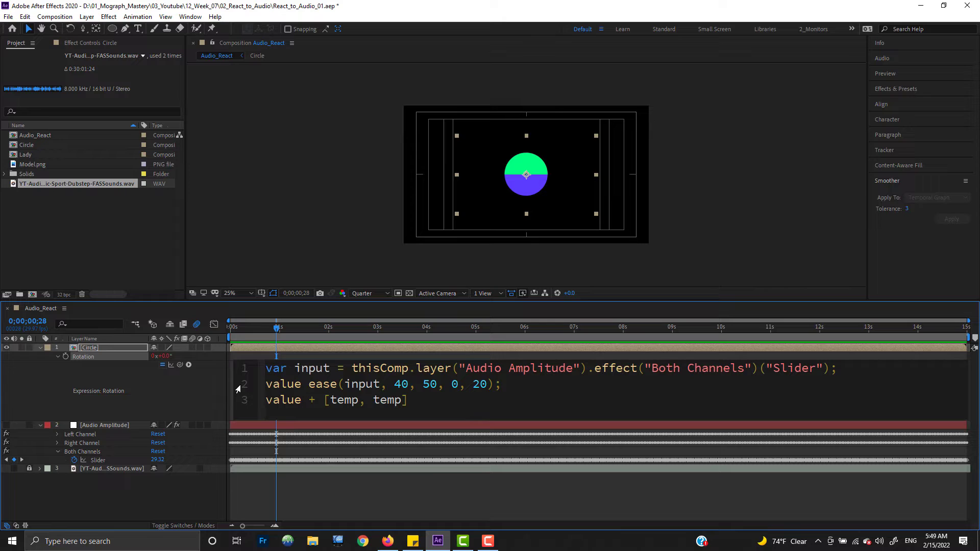
{"action": "type", "text": "+"}
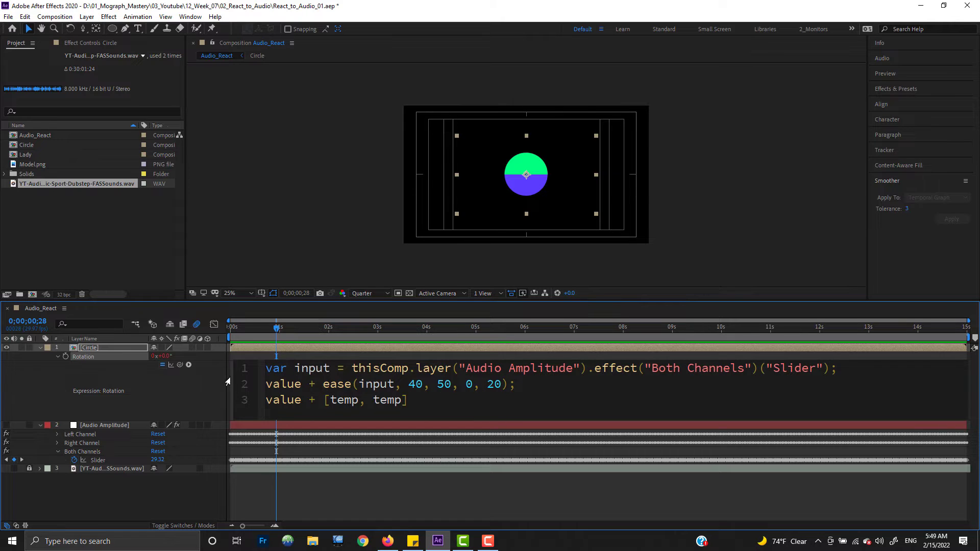
{"action": "left_click_drag", "start_coordinate": [408, 399], "coordinate": [229, 401]}
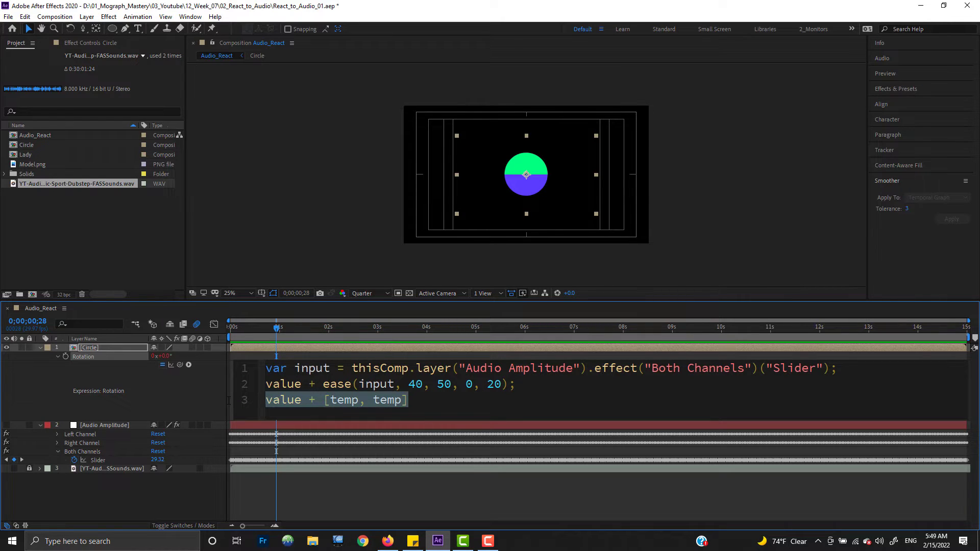
{"action": "key", "text": "BackSpace"}
{"action": "key", "text": "BackSpace"}
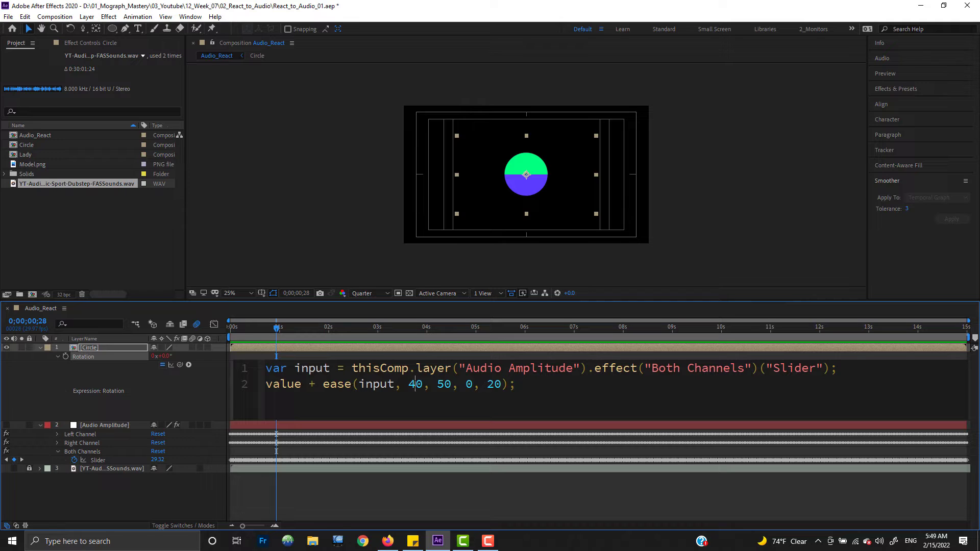
In the Rotation expression's ease function, set the input minimum to 0 and the output maximum to 180.
{"action": "left_click", "coordinate": [415, 383]}
{"action": "key", "text": "BackSpace"}
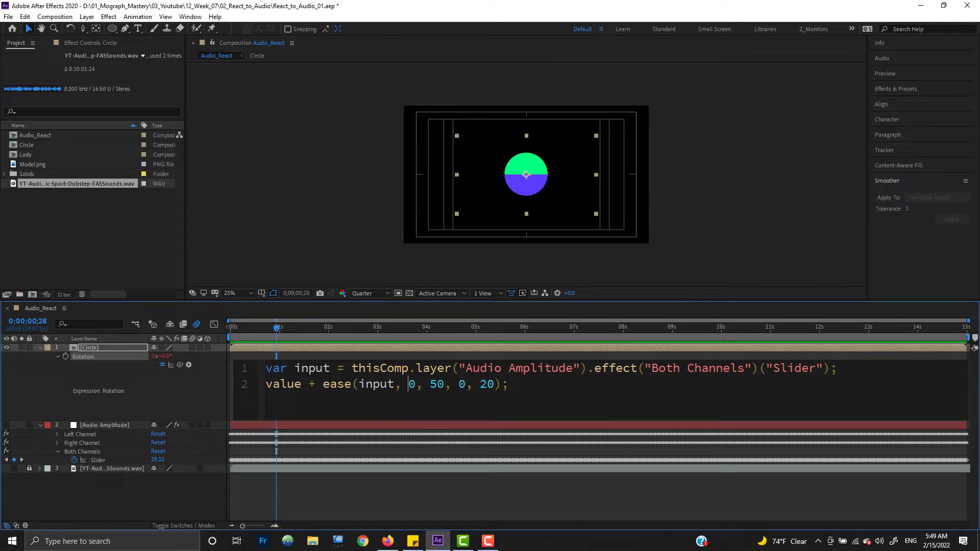
{"action": "left_click_drag", "start_coordinate": [485, 384], "coordinate": [480, 384]}
{"action": "type", "text": "10"}
{"action": "left_click", "coordinate": [157, 504]}
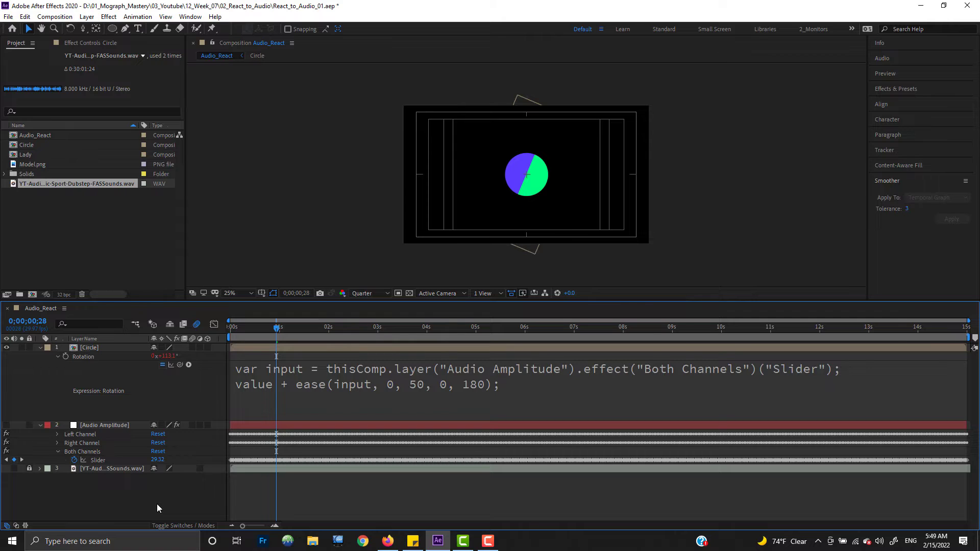
Preview the animation to check how the circle rotates with the audio.
{"action": "key", "text": "space"}
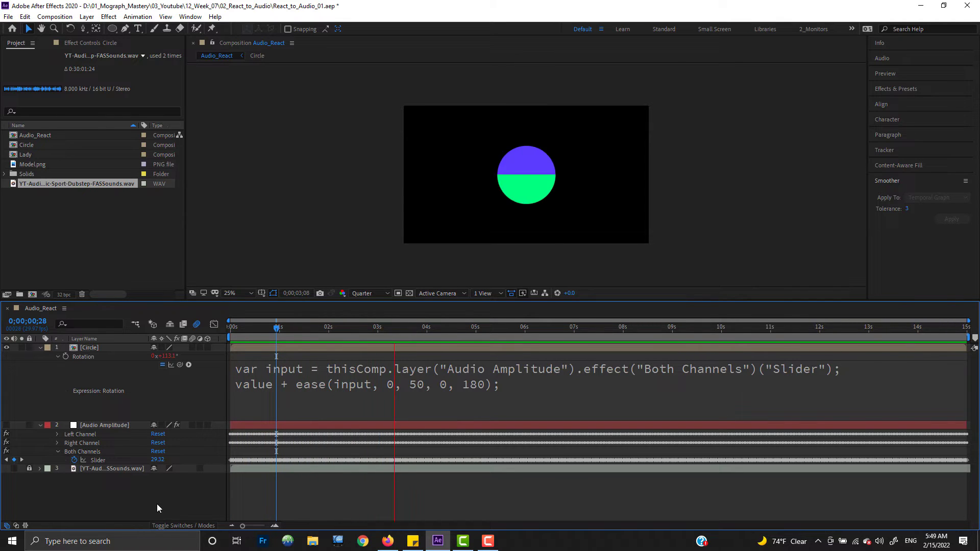
{"action": "key", "text": "space"}
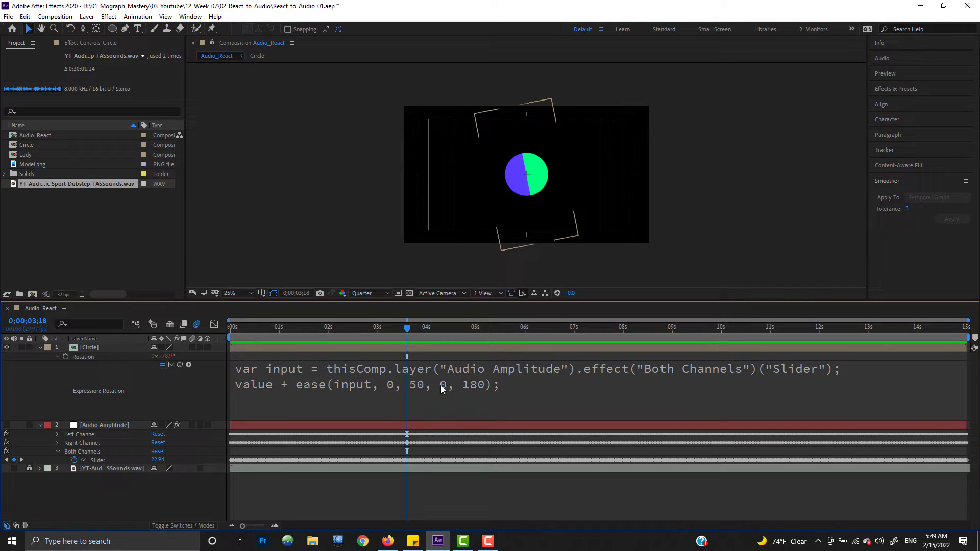
{"action": "key", "text": "space"}
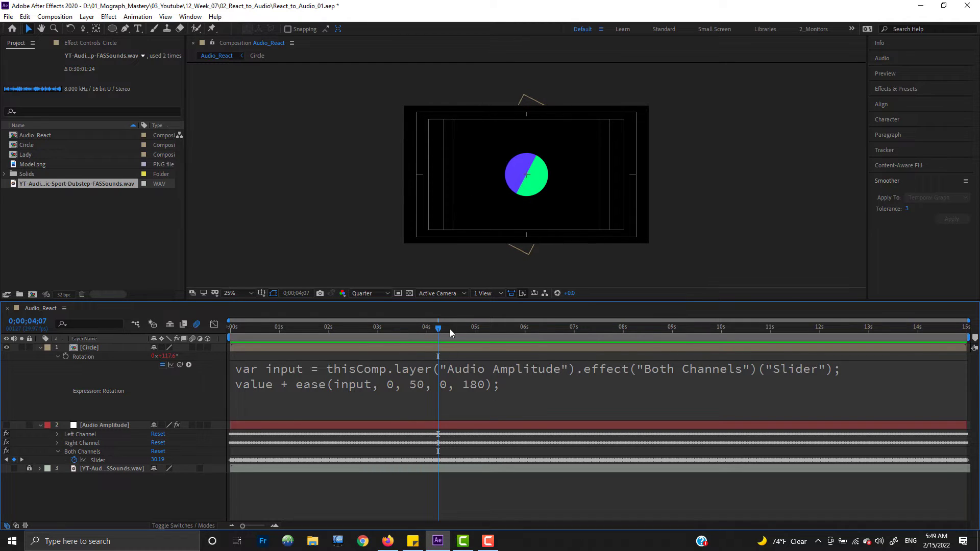
Raise the Rotation ease's output maximum to 360 and preview the circle's stronger rotation.
{"action": "left_click", "coordinate": [487, 387]}
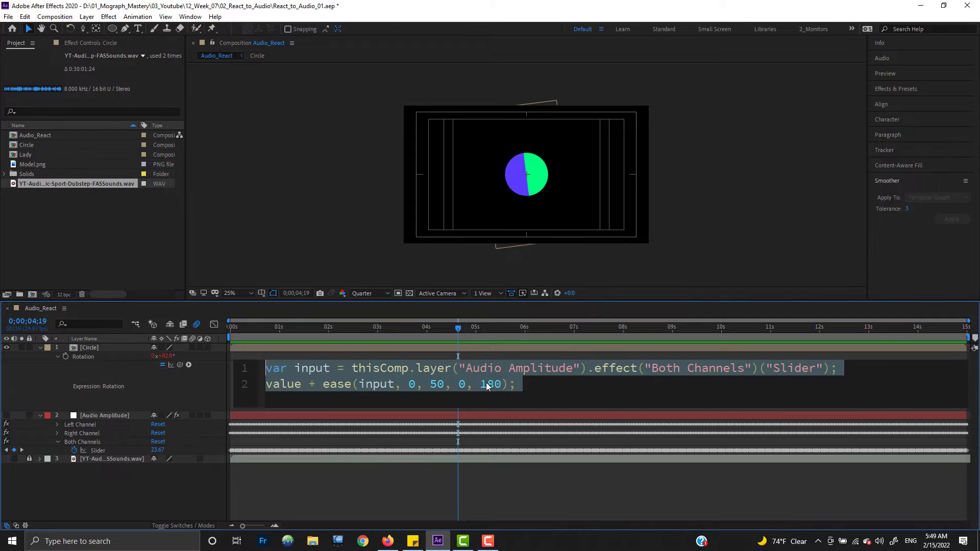
{"action": "left_click", "coordinate": [495, 386]}
{"action": "left_click_drag", "start_coordinate": [501, 386], "coordinate": [481, 386]}
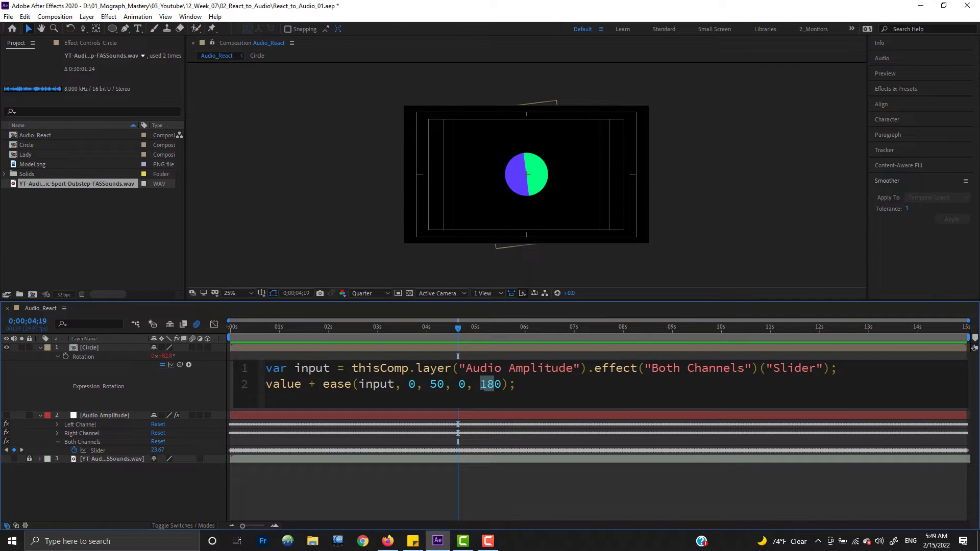
{"action": "type", "text": "360"}
{"action": "left_click", "coordinate": [454, 495]}
{"action": "left_click_drag", "start_coordinate": [456, 333], "coordinate": [397, 356]}
{"action": "key", "text": "space"}
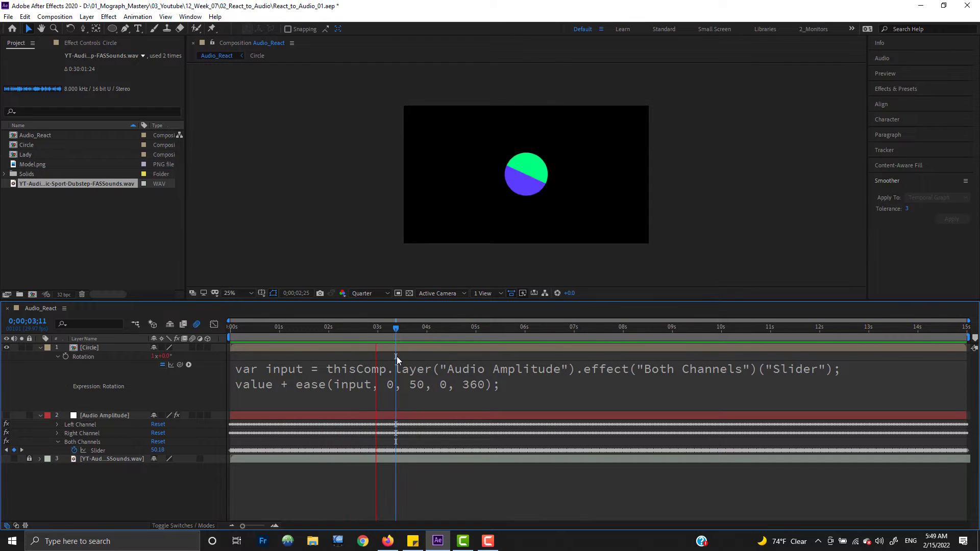
{"action": "key", "text": "space"}
Lower the Rotation ease's output maximum to 10 and preview the subtler rotation with the circle enlarged in the viewer.
{"action": "left_click", "coordinate": [488, 385]}
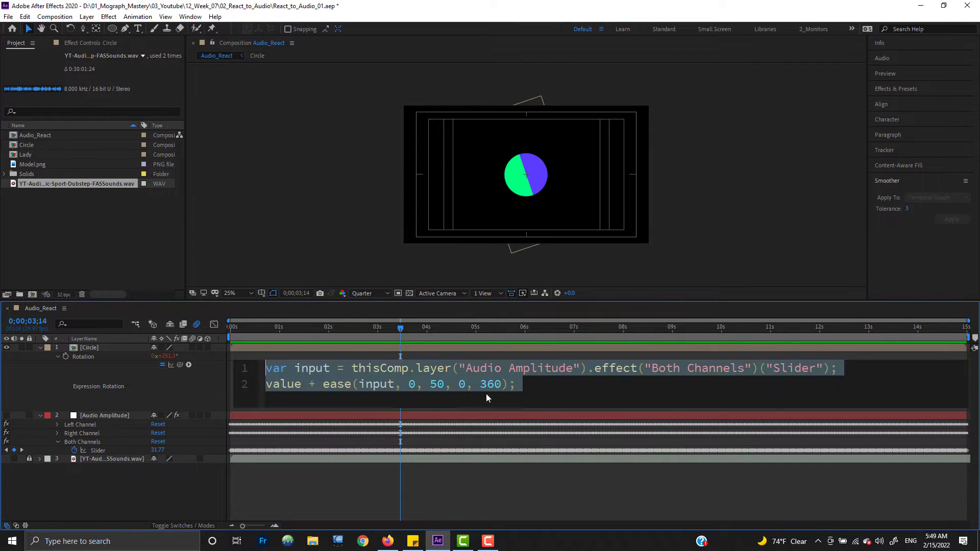
{"action": "left_click_drag", "start_coordinate": [494, 385], "coordinate": [480, 385]}
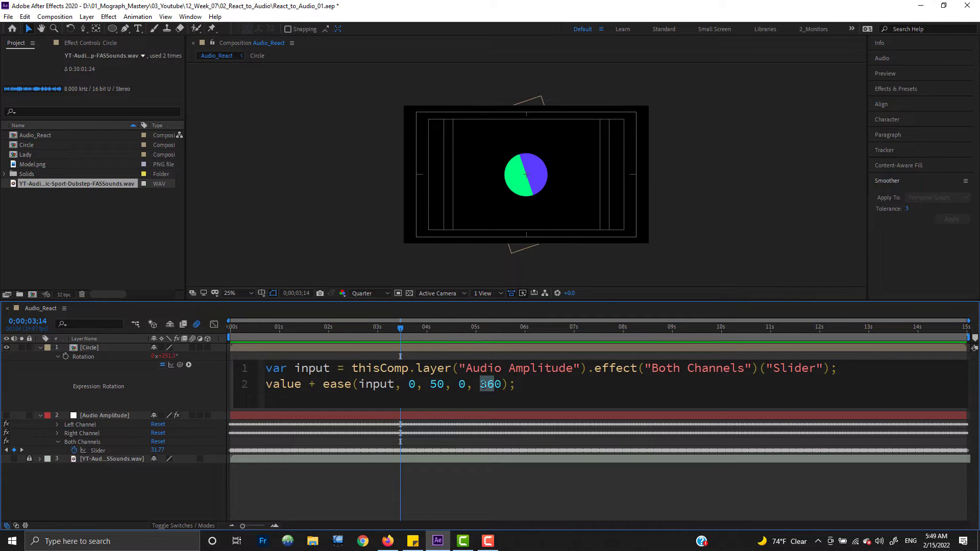
{"action": "type", "text": "1"}
{"action": "left_click", "coordinate": [544, 497]}
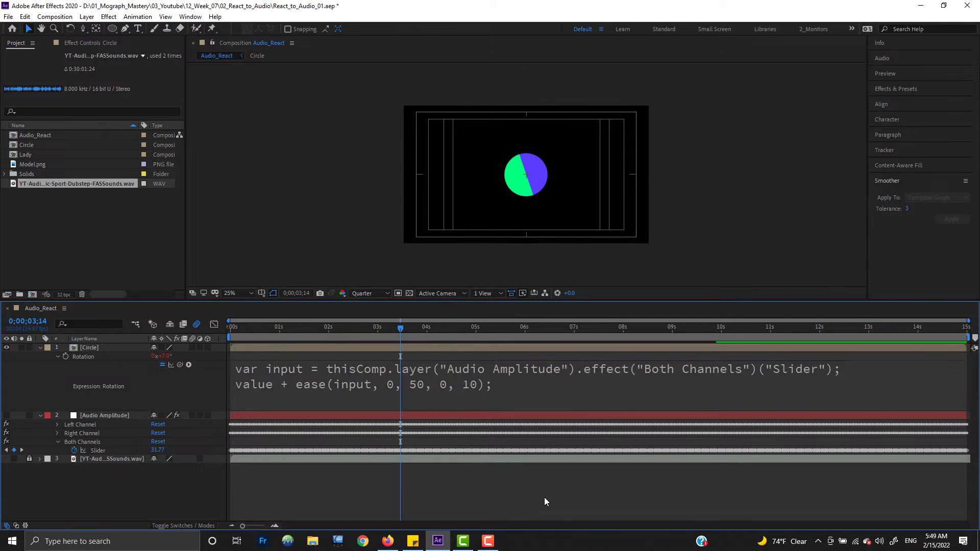
{"action": "key", "text": "space"}
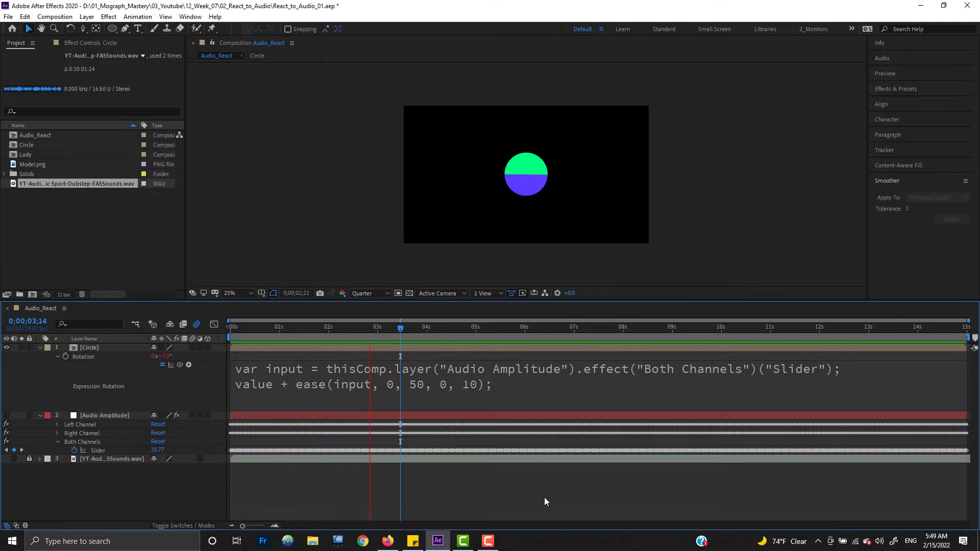
{"action": "key", "text": "space"}
{"action": "scroll", "coordinate": [577, 182], "scroll_direction": "up", "scroll_amount": 2}
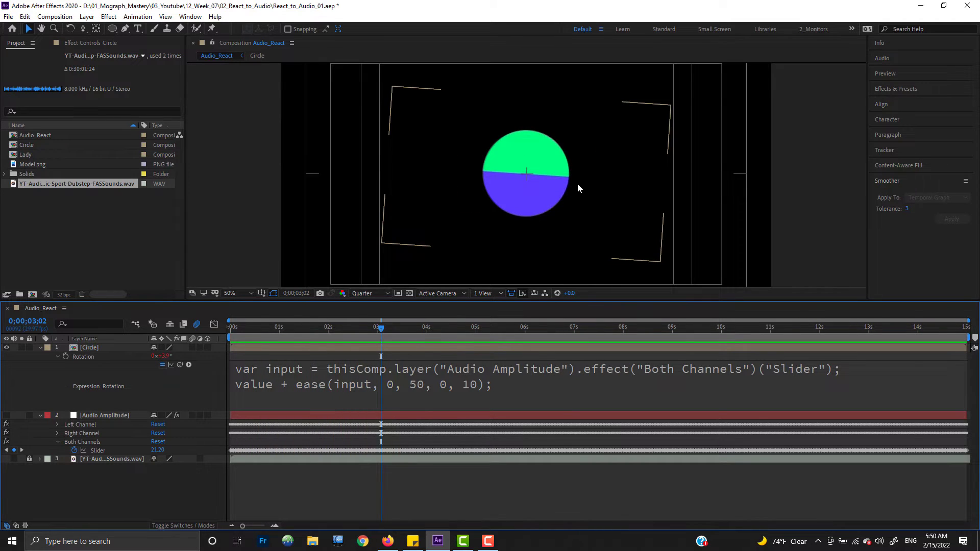
{"action": "key", "text": "space"}
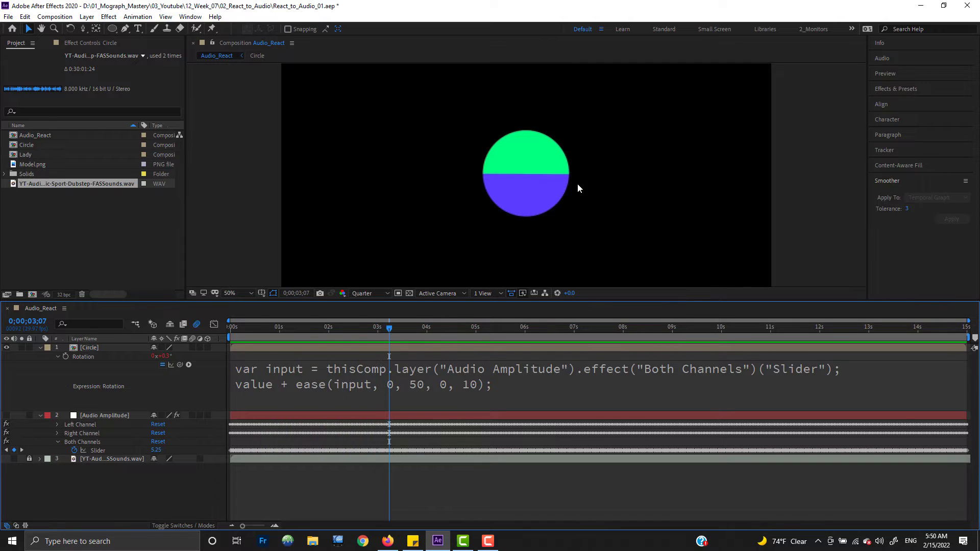
{"action": "key", "text": "space"}
Set the Circle layer's base Rotation to about -95° and play back the audio-driven rotation around it.
{"action": "left_click", "coordinate": [265, 388]}
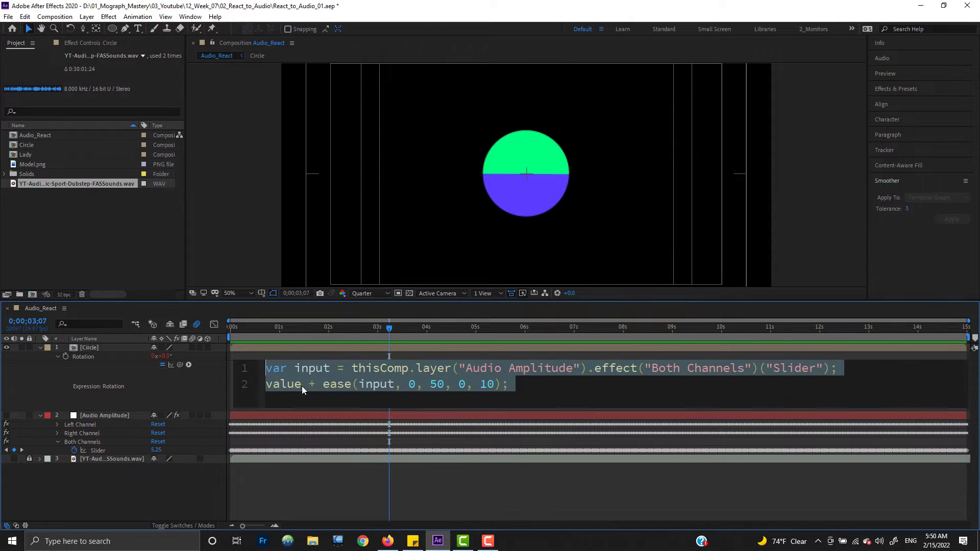
{"action": "left_click", "coordinate": [301, 386]}
{"action": "left_click_drag", "start_coordinate": [302, 386], "coordinate": [218, 388]}
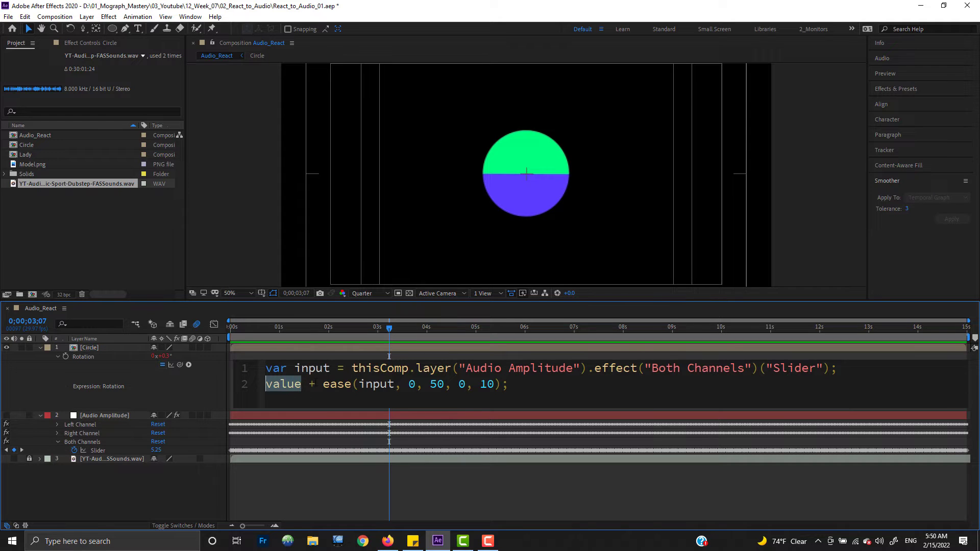
{"action": "left_click", "coordinate": [158, 495]}
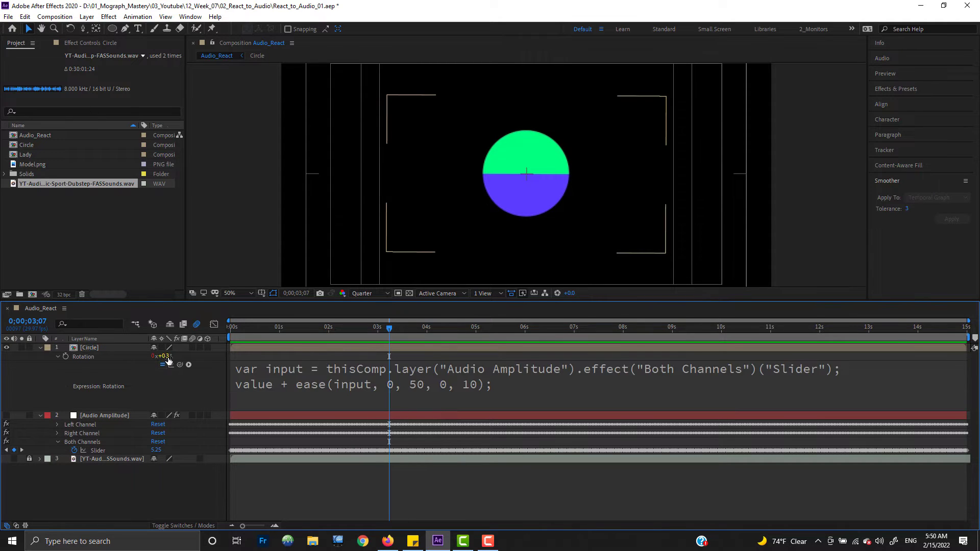
{"action": "left_click_drag", "start_coordinate": [168, 361], "coordinate": [122, 359]}
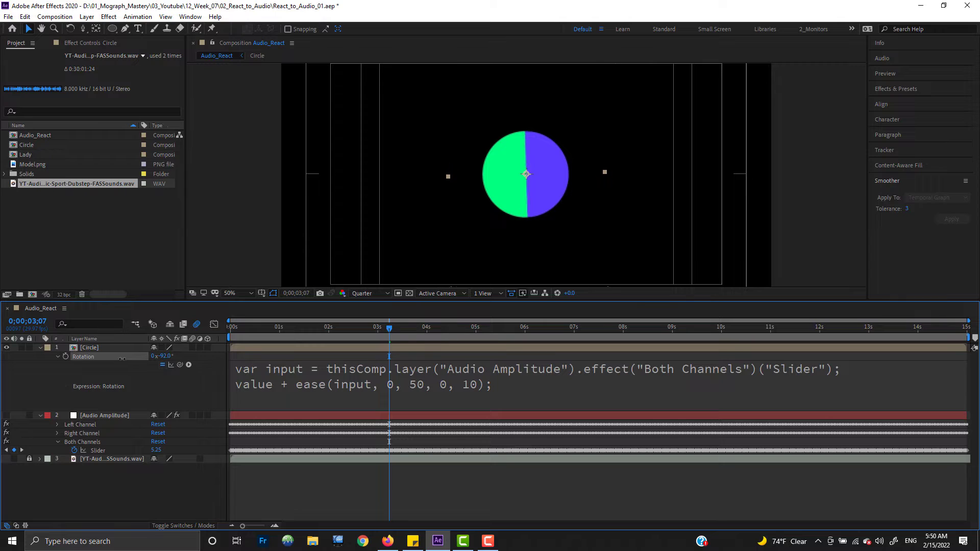
{"action": "key", "text": "space"}
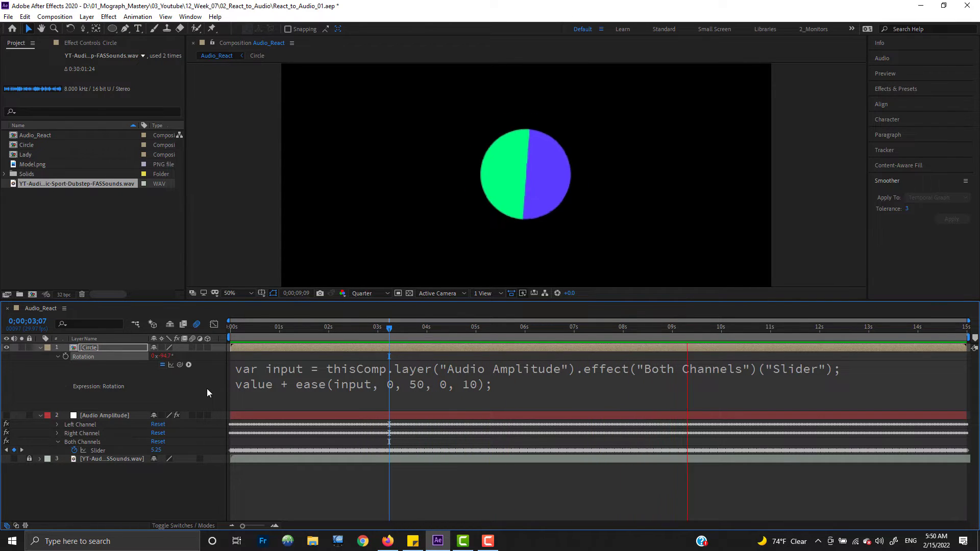
{"action": "left_click", "coordinate": [176, 513]}
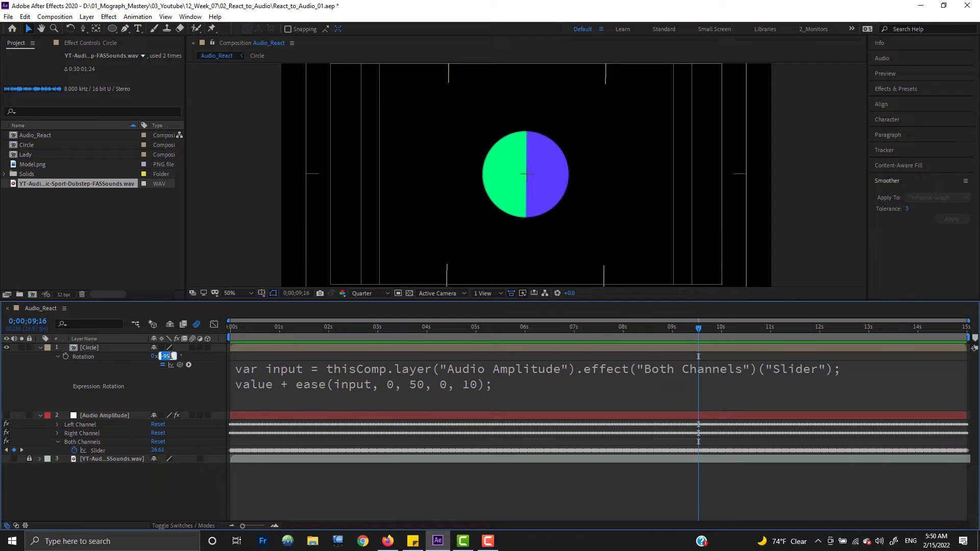
Set the Rotation ease's output maximum to 50 and preview the rotation.
{"action": "left_click", "coordinate": [423, 388]}
{"action": "left_click", "coordinate": [475, 386]}
{"action": "left_click", "coordinate": [487, 385]}
{"action": "left_click_drag", "start_coordinate": [488, 385], "coordinate": [484, 386]}
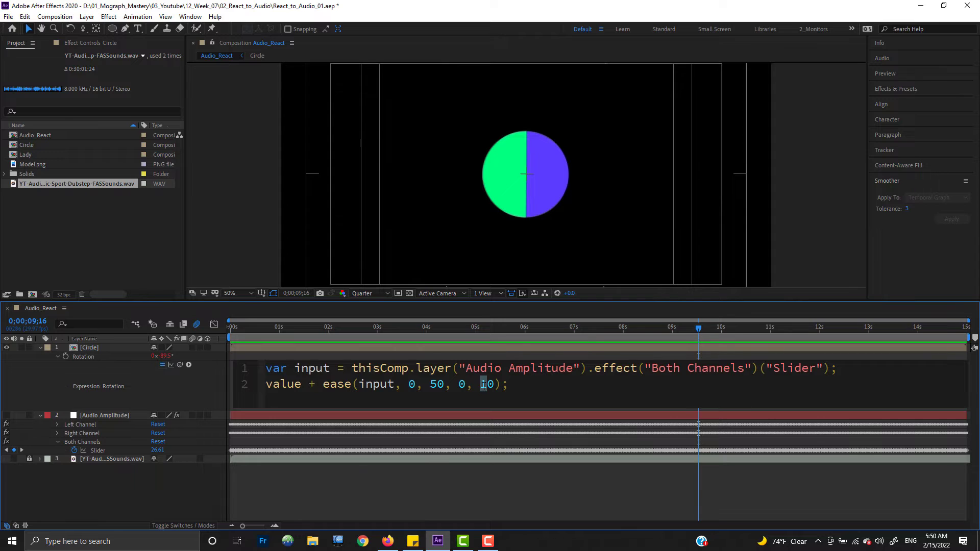
{"action": "type", "text": "5"}
{"action": "left_click", "coordinate": [201, 501]}
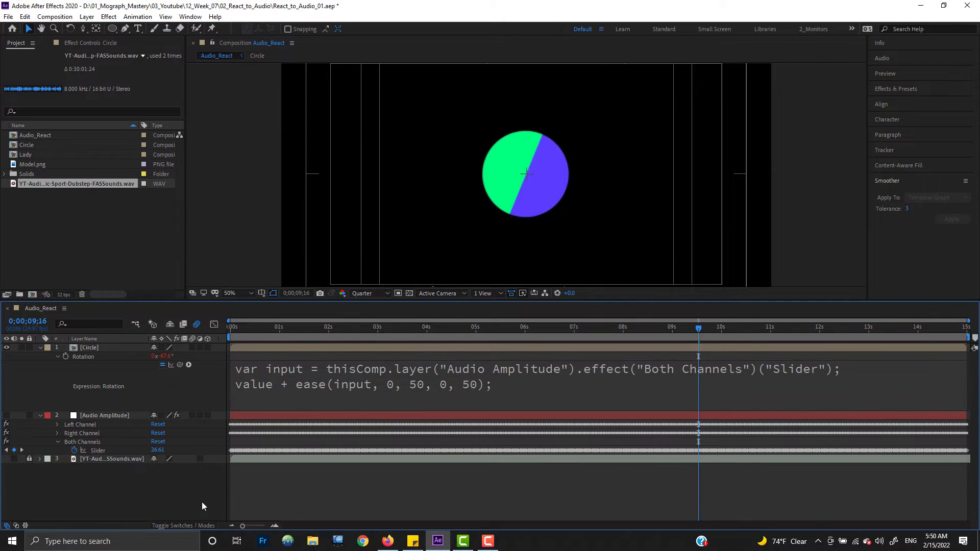
{"action": "key", "text": "space"}
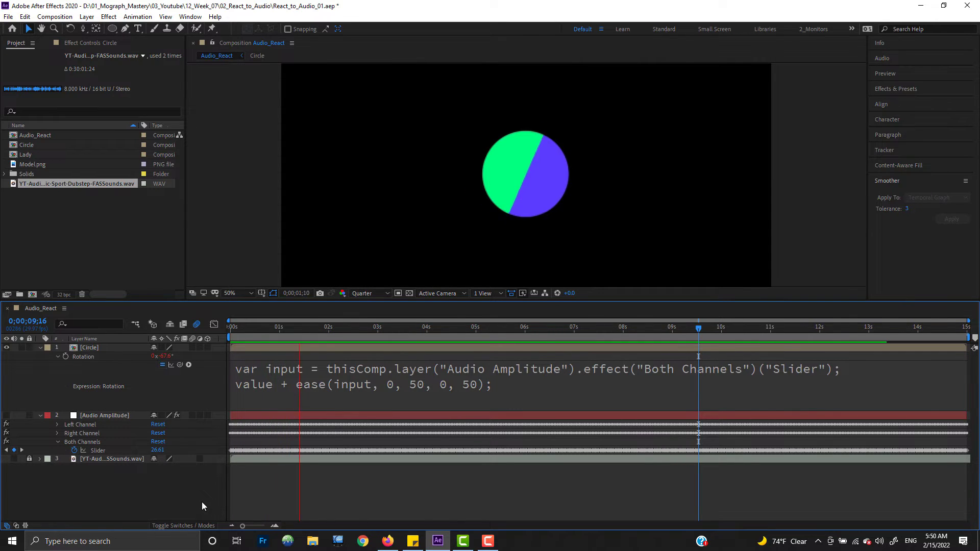
{"action": "key", "text": "space"}
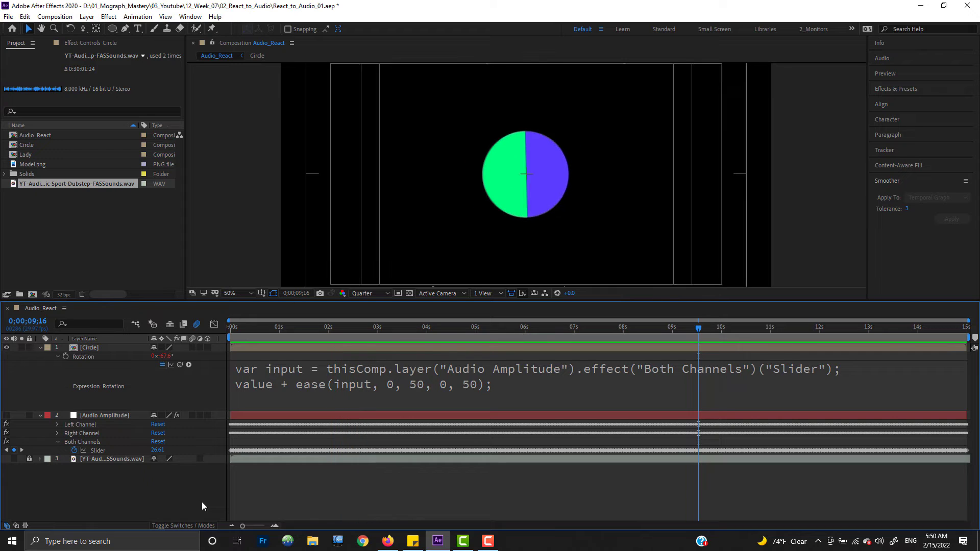
Set the Rotation ease's input minimum to 40 and preview the circle's response to only the loudest peaks.
{"action": "left_click", "coordinate": [427, 388]}
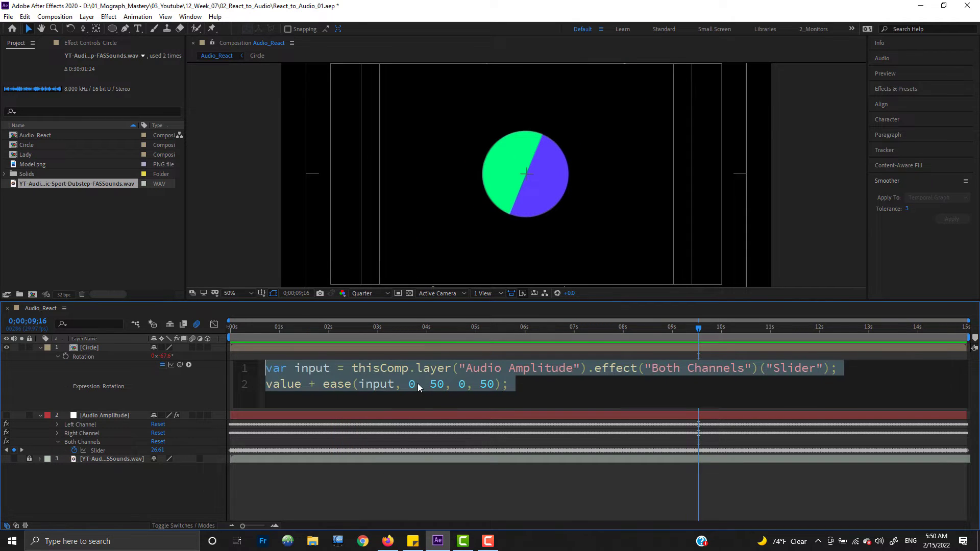
{"action": "left_click", "coordinate": [413, 384]}
{"action": "double_click", "coordinate": [412, 384]}
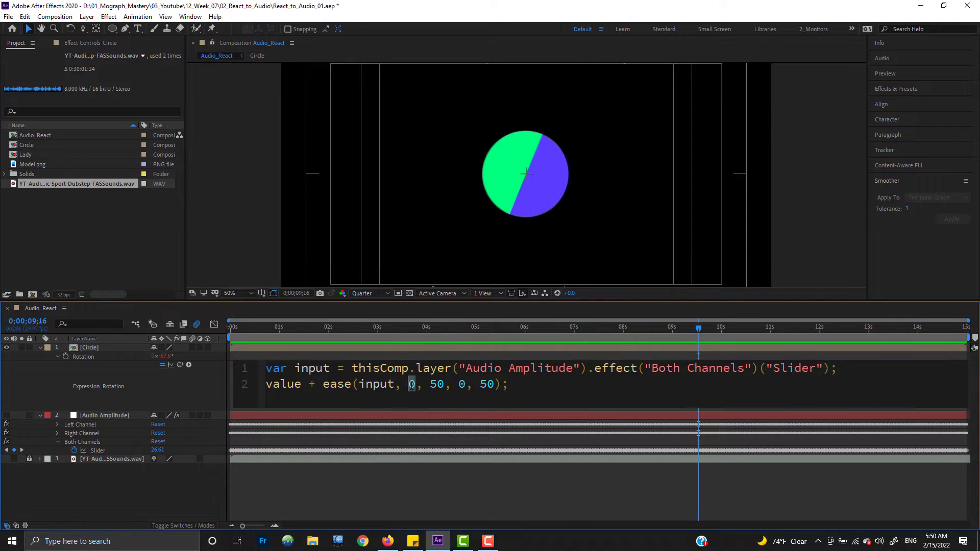
{"action": "left_click", "coordinate": [411, 382]}
{"action": "type", "text": "4"}
{"action": "left_click", "coordinate": [384, 476]}
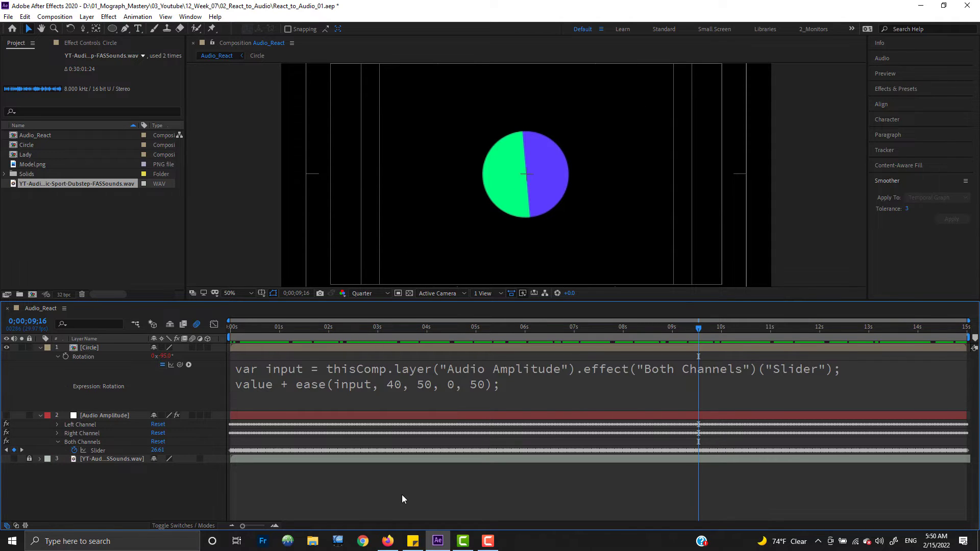
{"action": "key", "text": "space"}
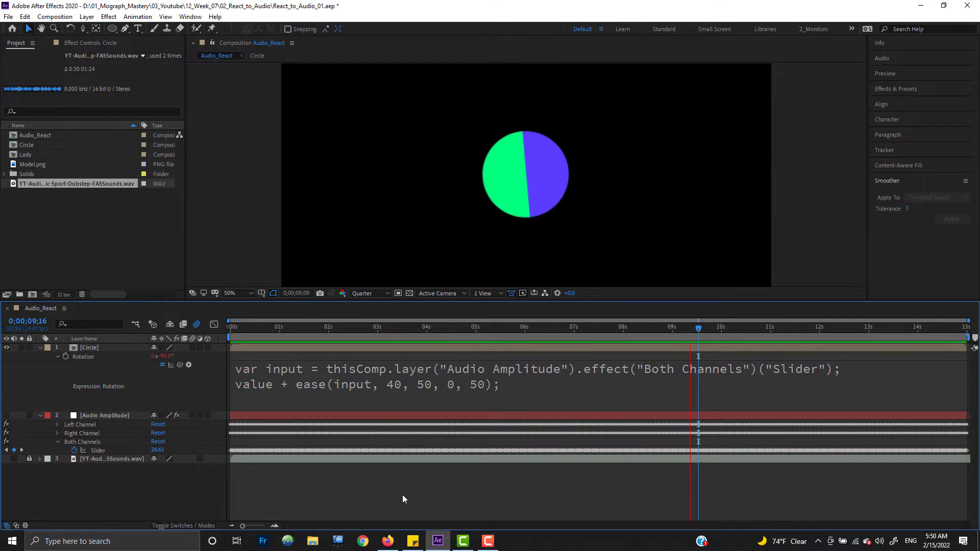
{"action": "key", "text": "space"}
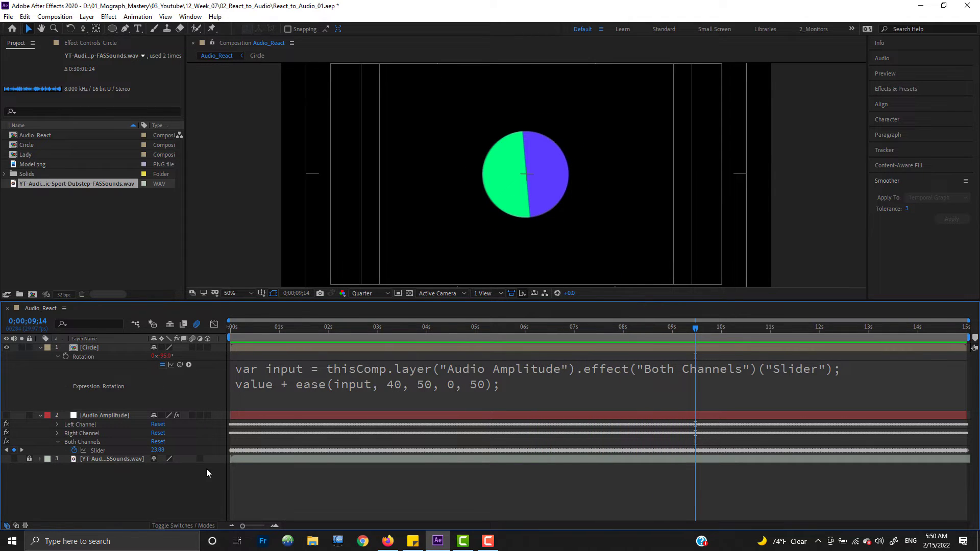
Change the Rotation ease's input minimum back to 0 and collapse the Circle layer's properties.
{"action": "left_click", "coordinate": [438, 389]}
{"action": "left_click", "coordinate": [422, 384]}
{"action": "left_click", "coordinate": [416, 385]}
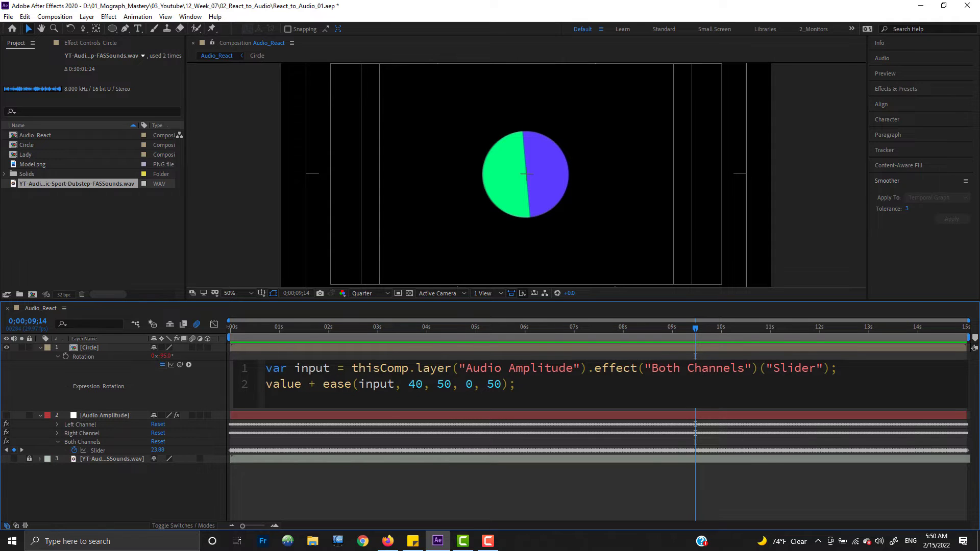
{"action": "key", "text": "BackSpace"}
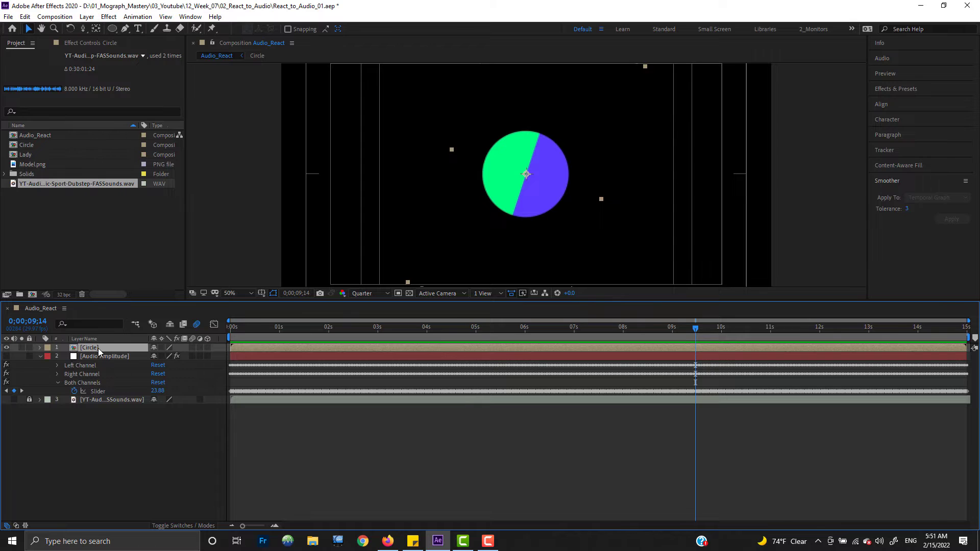
Apply the Color Balance (HLS) effect to the Circle layer.
{"action": "right_click", "coordinate": [99, 350]}
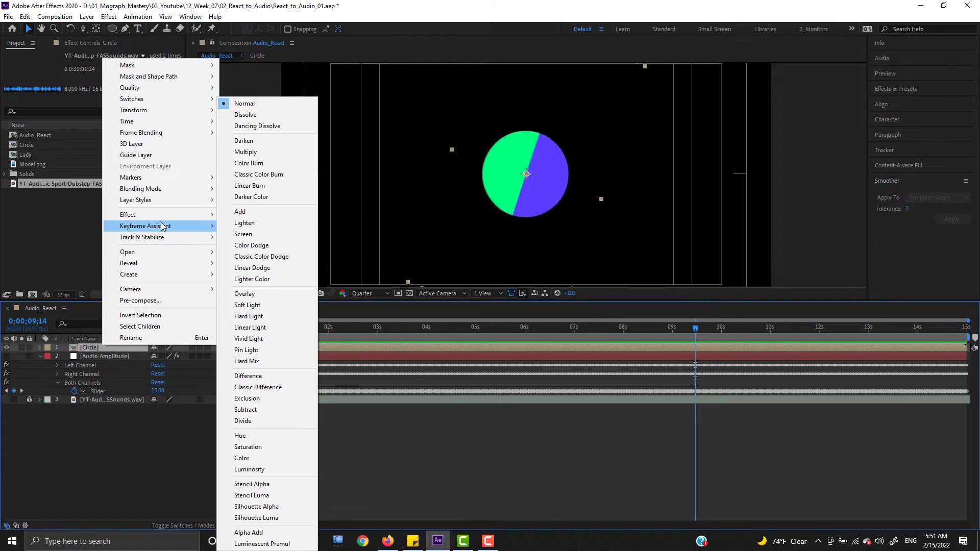
{"action": "mouse_move", "coordinate": [153, 215]}
{"action": "mouse_move", "coordinate": [282, 320]}
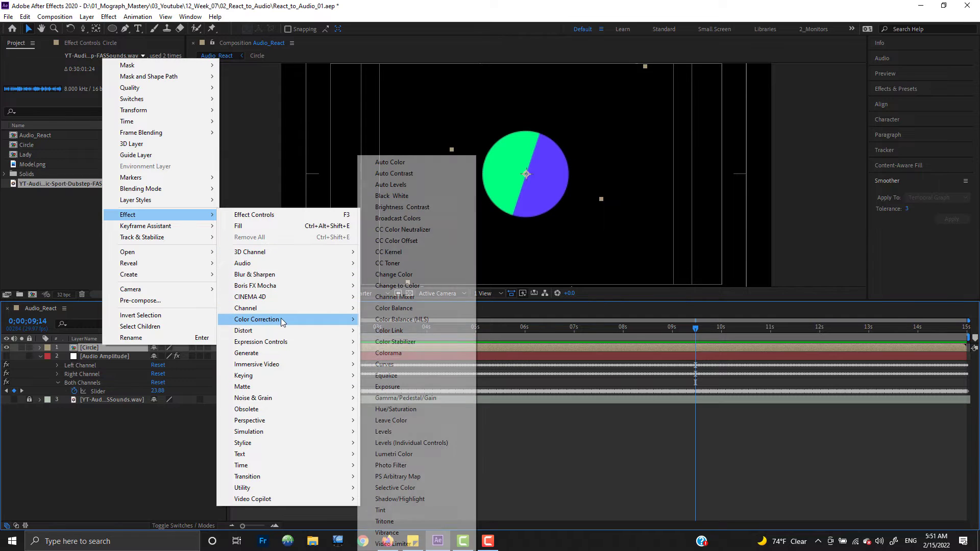
{"action": "left_click", "coordinate": [405, 319]}
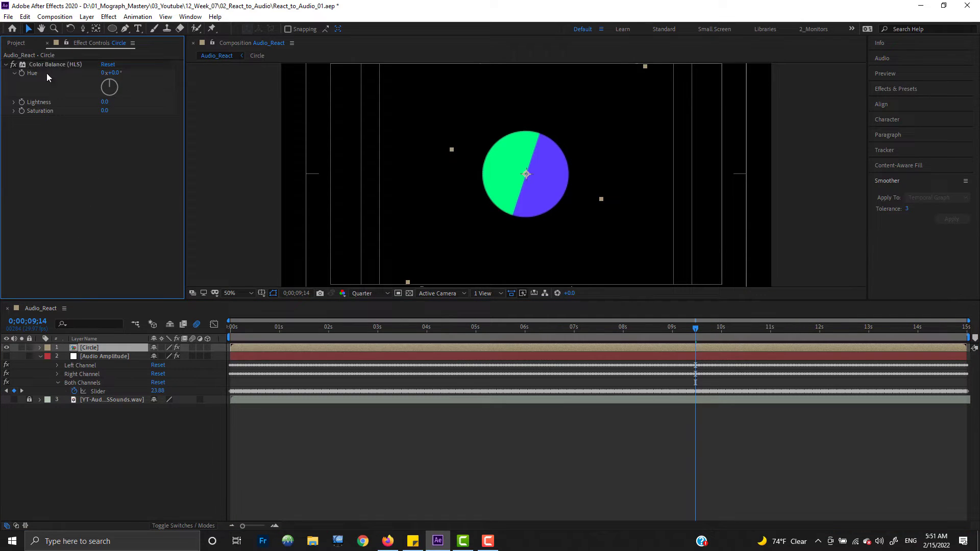
Add an expression to the Circle layer's Color Balance (HLS) Hue and replace its default with a copy of the Rotation expression.
{"action": "left_click", "coordinate": [21, 74], "text": "alt"}
{"action": "left_click", "coordinate": [363, 458]}
{"action": "key", "text": "ctrl+c"}
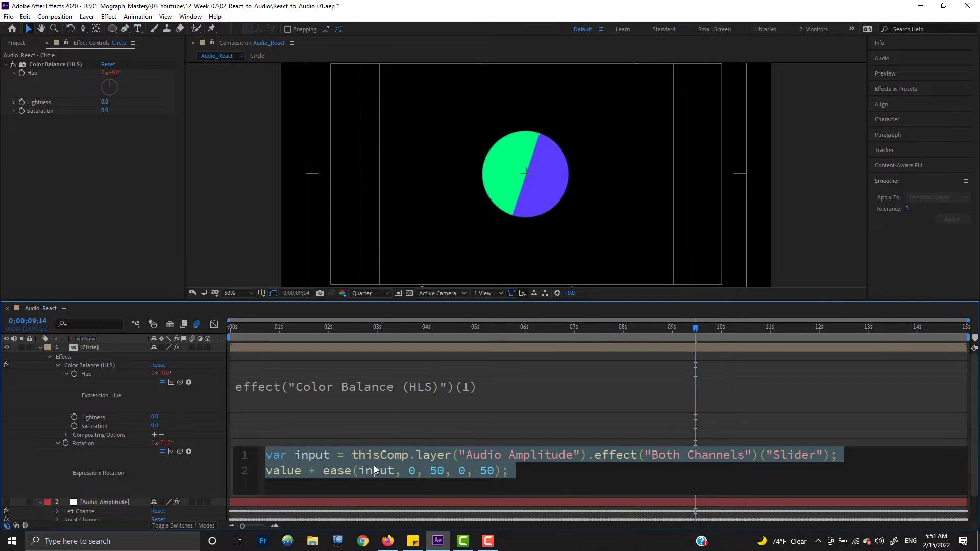
{"action": "left_click", "coordinate": [289, 406]}
{"action": "left_click", "coordinate": [316, 387]}
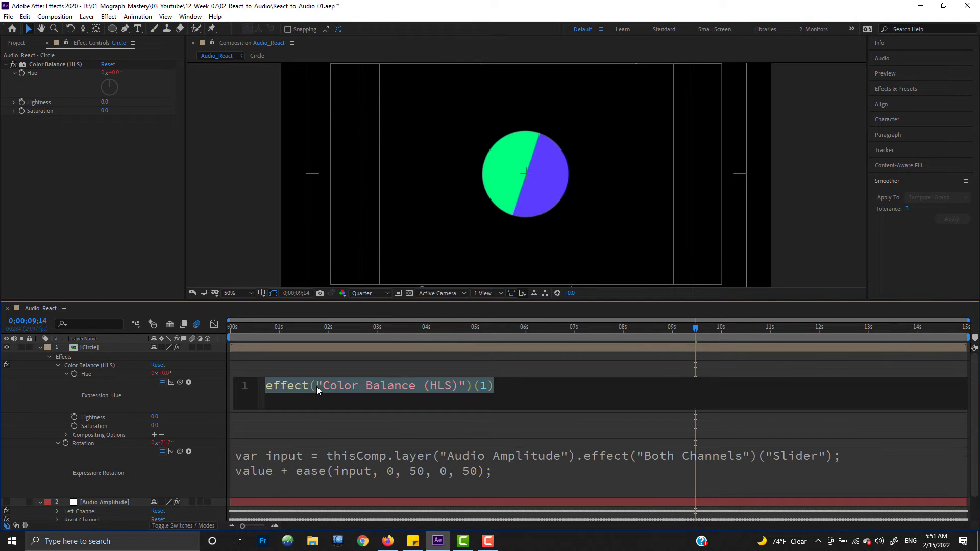
{"action": "key", "text": "ctrl+v"}
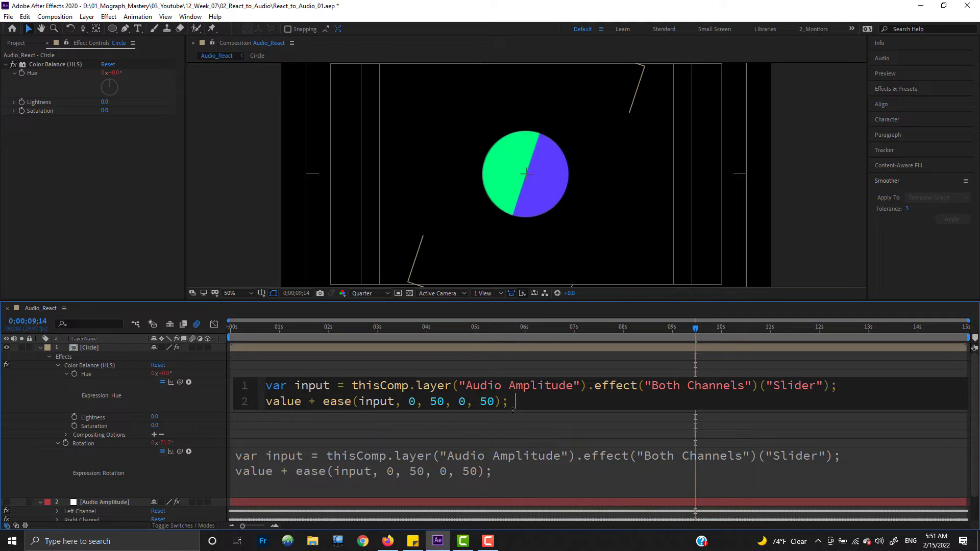
{"action": "left_click_drag", "start_coordinate": [523, 410], "coordinate": [521, 416]}
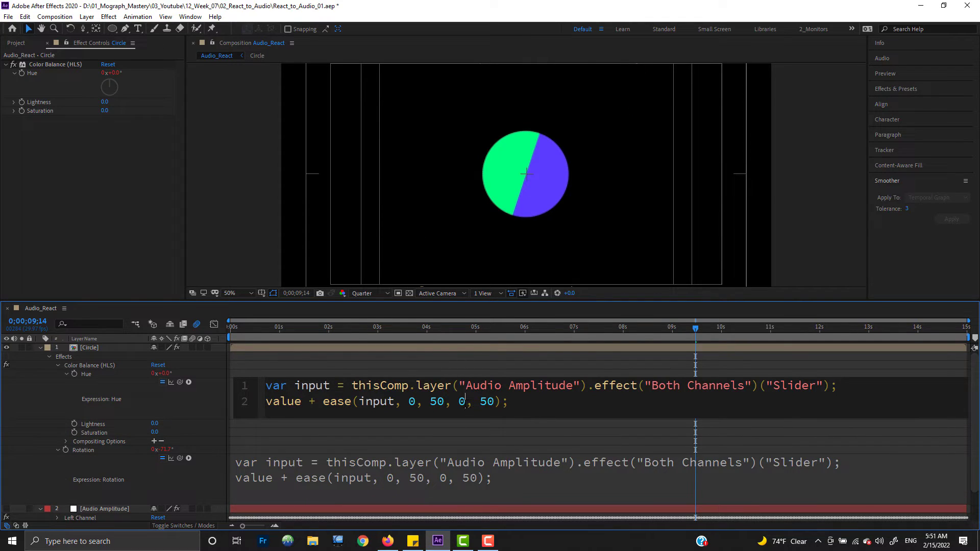
Apply the Hue expression with the 0 to 50 output range and preview the circle's color shift.
{"action": "double_click", "coordinate": [462, 402]}
{"action": "double_click", "coordinate": [487, 402]}
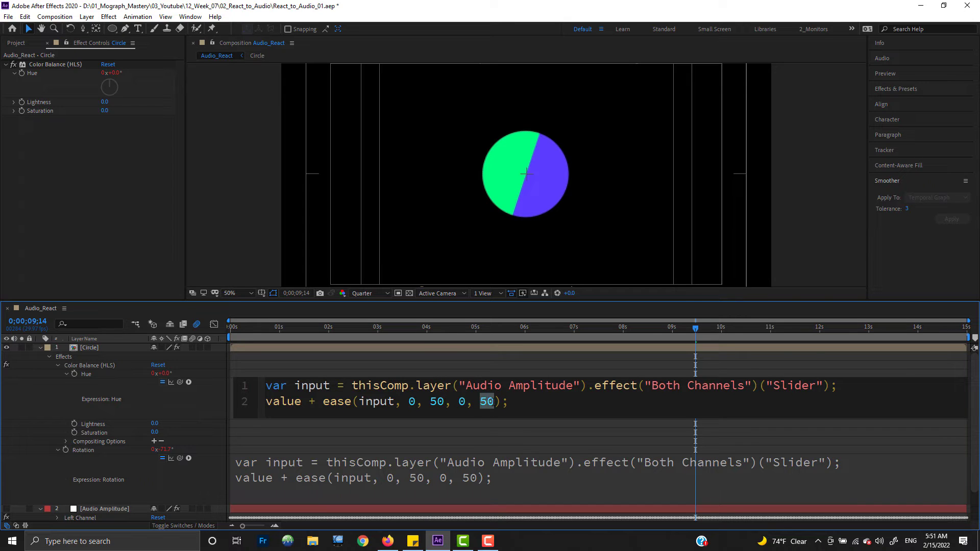
{"action": "left_click", "coordinate": [36, 395]}
{"action": "key", "text": "space"}
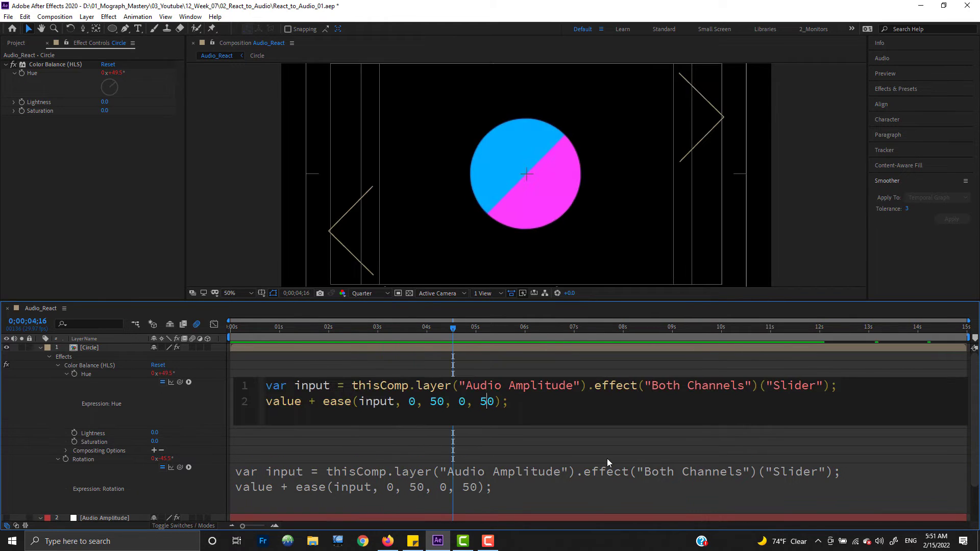
Set the Hue ease's output maximum to 180 and preview the color change.
{"action": "key", "text": "shift+Left"}
{"action": "type", "text": "18"}
{"action": "left_click", "coordinate": [61, 427]}
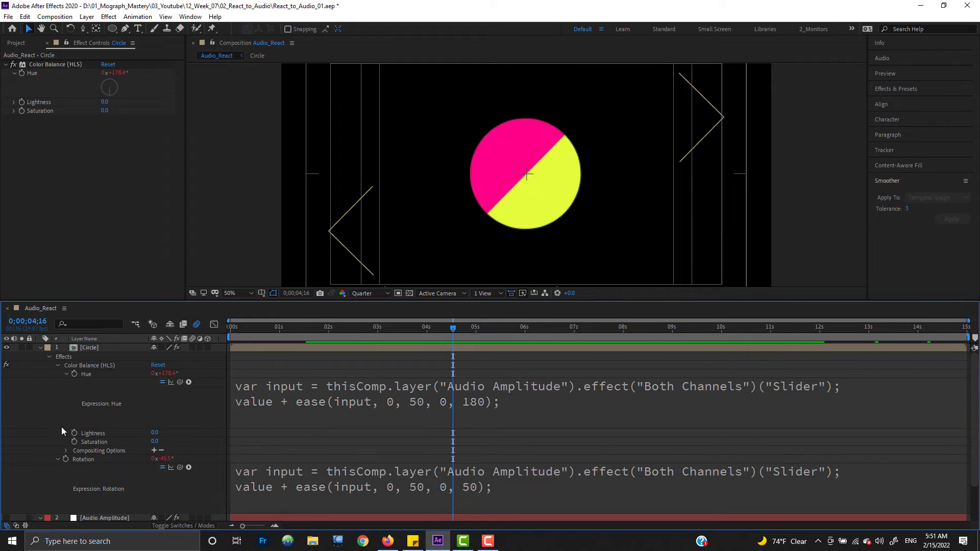
{"action": "key", "text": "space"}
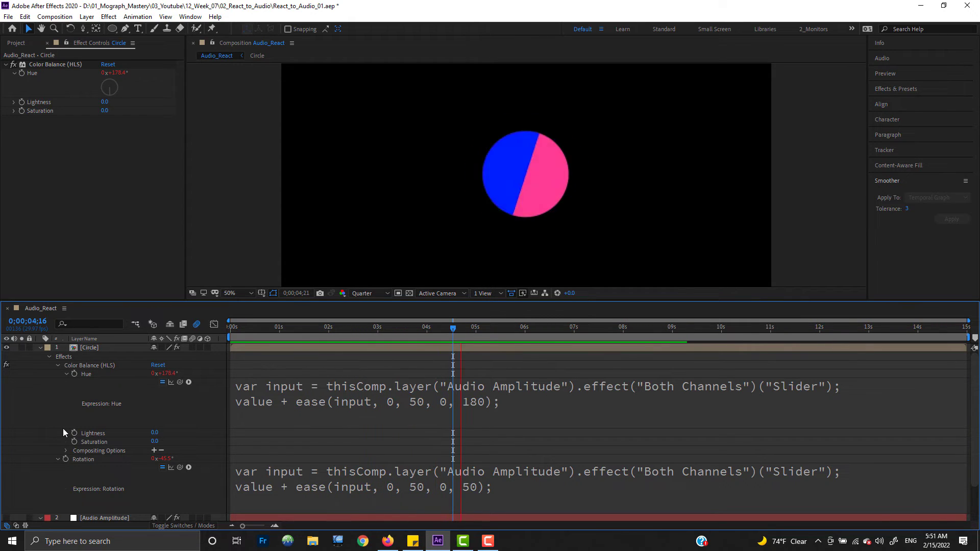
{"action": "key", "text": "space"}
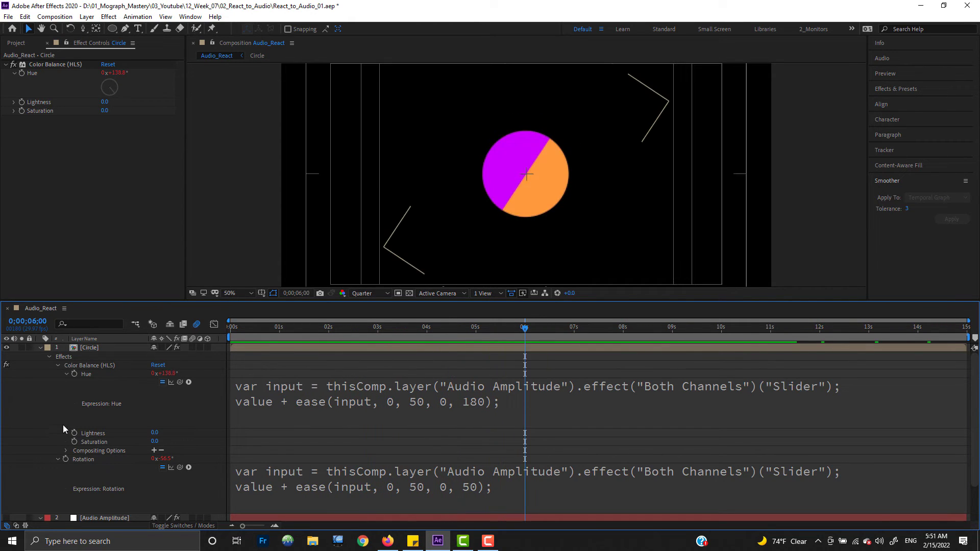
Collapse the properties of the Circle and Audio Amplitude layers.
{"action": "left_click", "coordinate": [41, 347]}
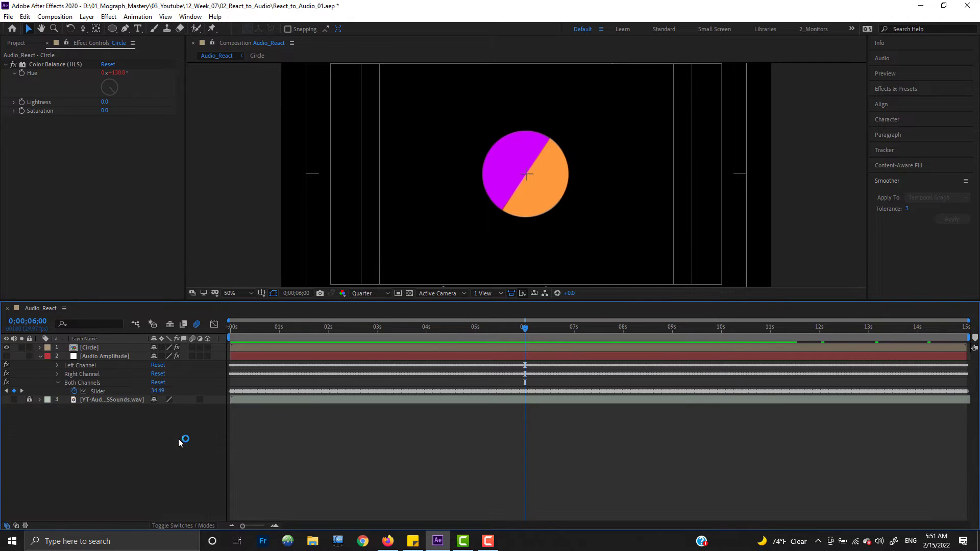
{"action": "left_click", "coordinate": [105, 391]}
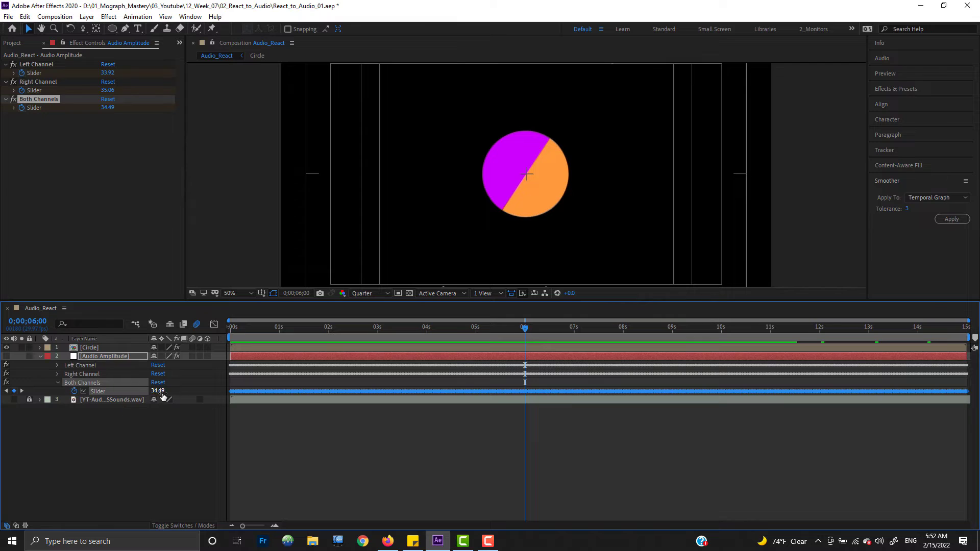
{"action": "left_click", "coordinate": [40, 356]}
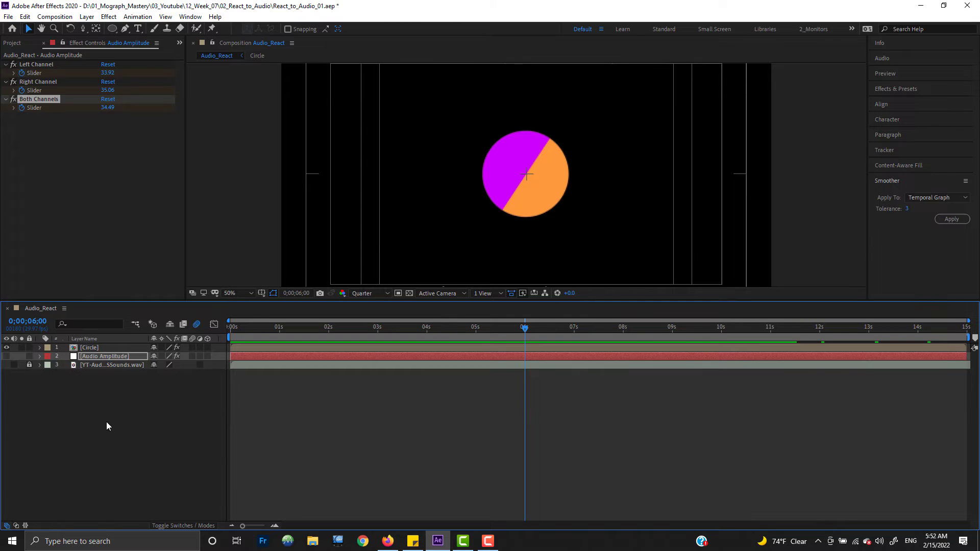
{"action": "left_click", "coordinate": [106, 421]}
{"action": "left_click", "coordinate": [95, 349]}
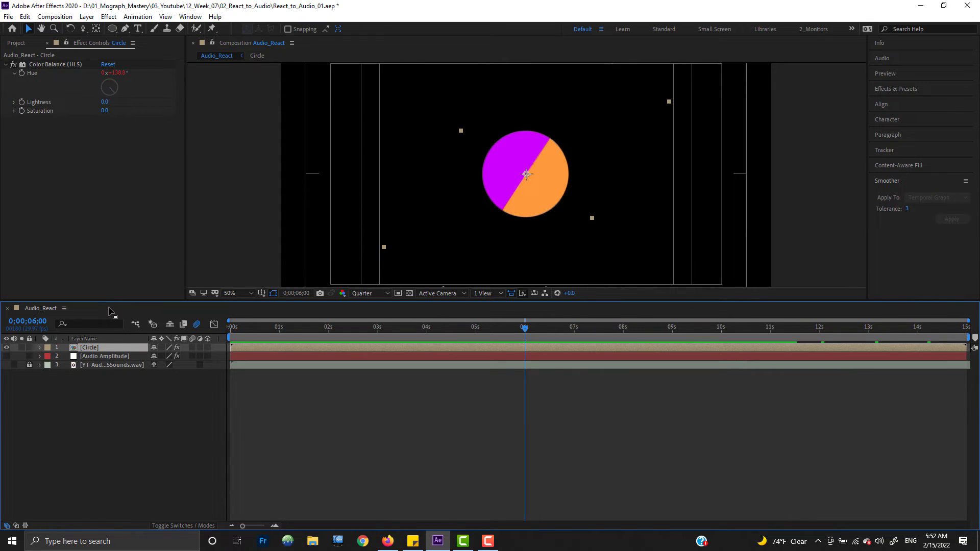
{"action": "left_click", "coordinate": [108, 421]}
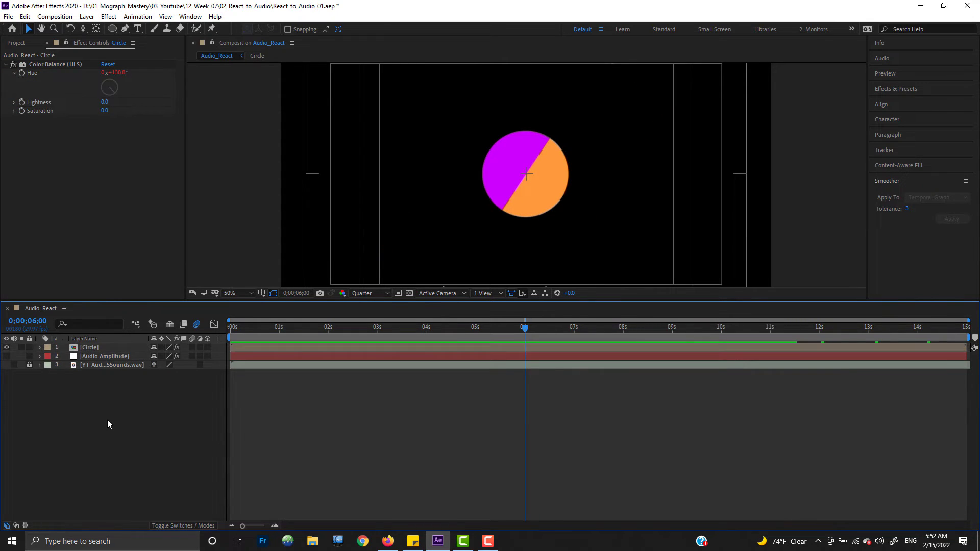
Open the Lady composition and fit its whole frame in the viewer.
{"action": "left_click", "coordinate": [16, 43]}
{"action": "double_click", "coordinate": [23, 154]}
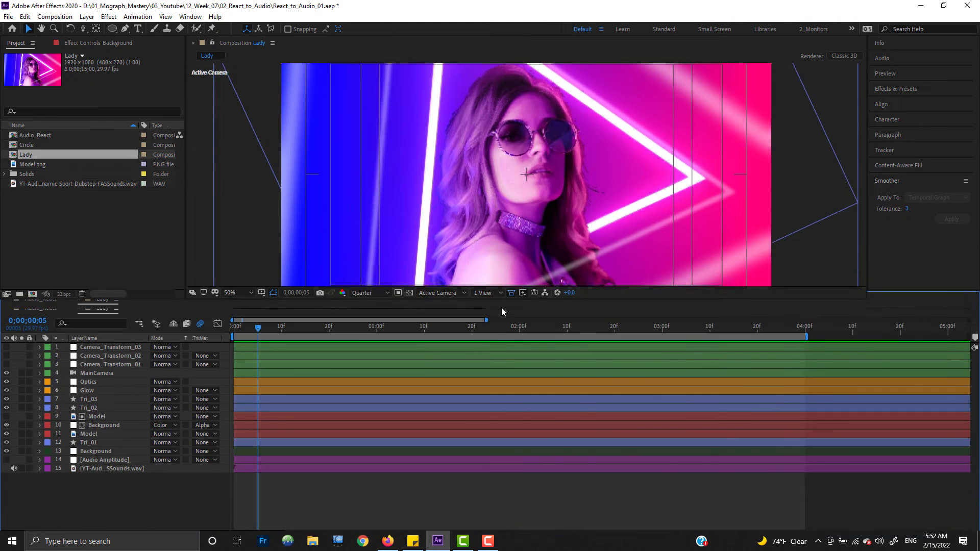
{"action": "scroll", "coordinate": [571, 186], "scroll_direction": "down", "scroll_amount": 2}
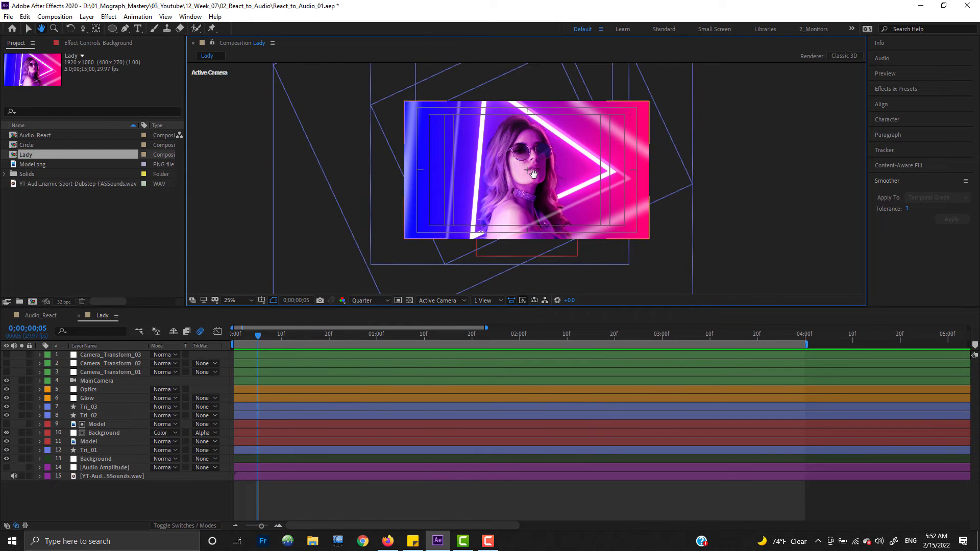
{"action": "scroll", "coordinate": [549, 190], "scroll_direction": "up", "scroll_amount": 2}
{"action": "left_click_drag", "start_coordinate": [543, 343], "coordinate": [529, 320]}
{"action": "scroll", "coordinate": [560, 186], "scroll_direction": "down", "scroll_amount": 2}
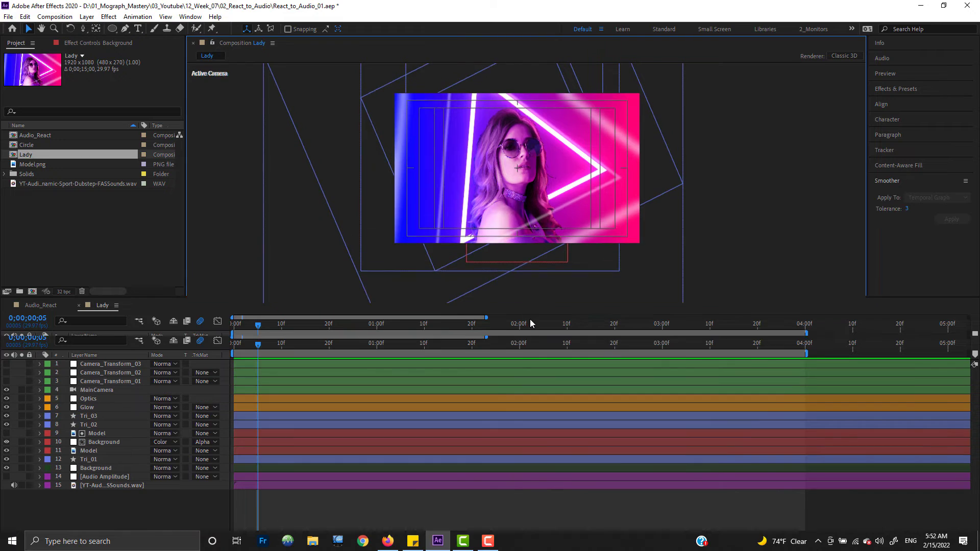
Solo the lowest Background layer and inspect its Gradient Ramp and Color Balance (HLS) effects.
{"action": "left_click", "coordinate": [21, 470]}
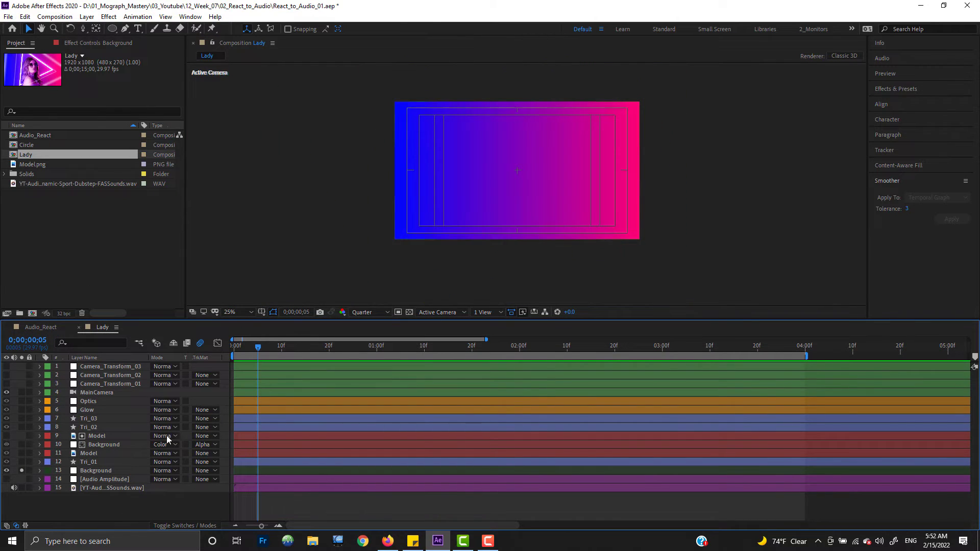
{"action": "left_click", "coordinate": [91, 470]}
{"action": "left_click", "coordinate": [102, 42]}
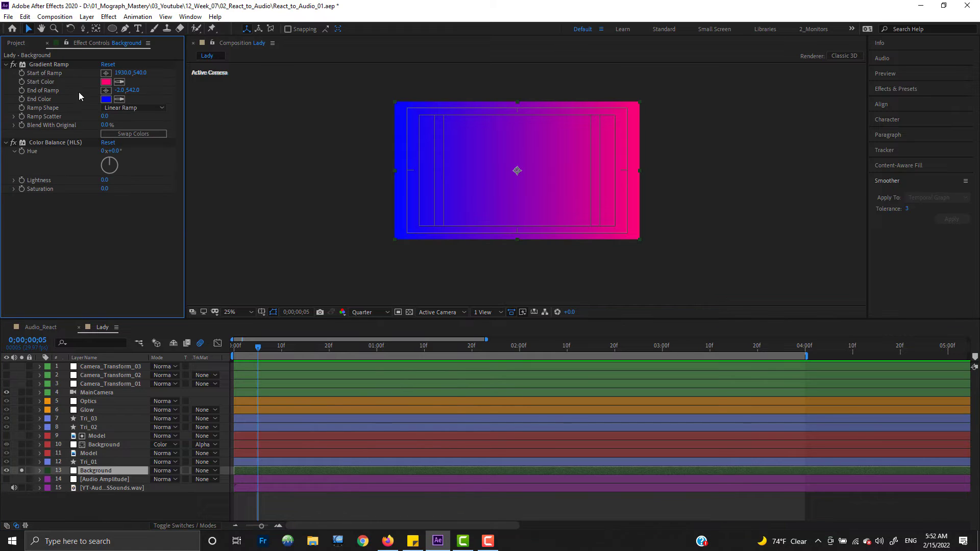
{"action": "left_click", "coordinate": [45, 66]}
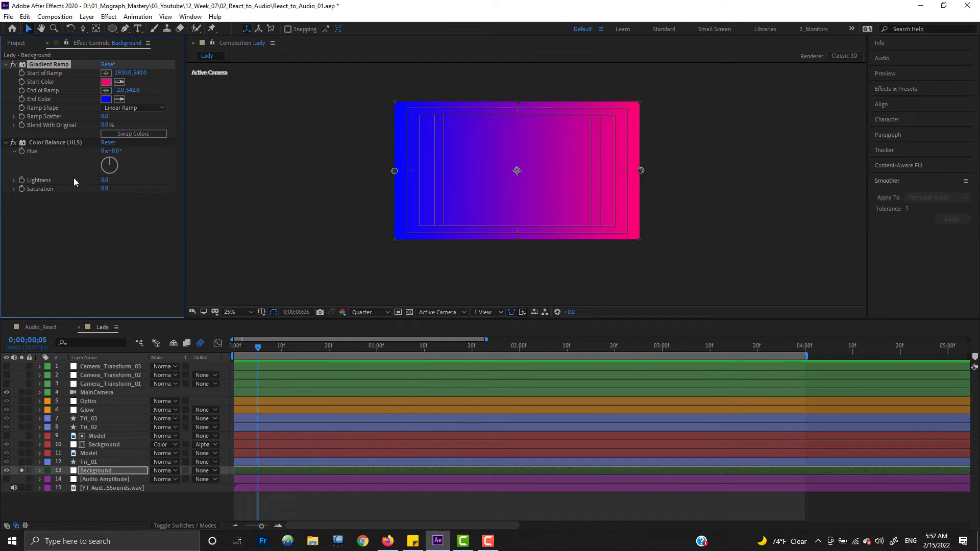
{"action": "left_click", "coordinate": [60, 143]}
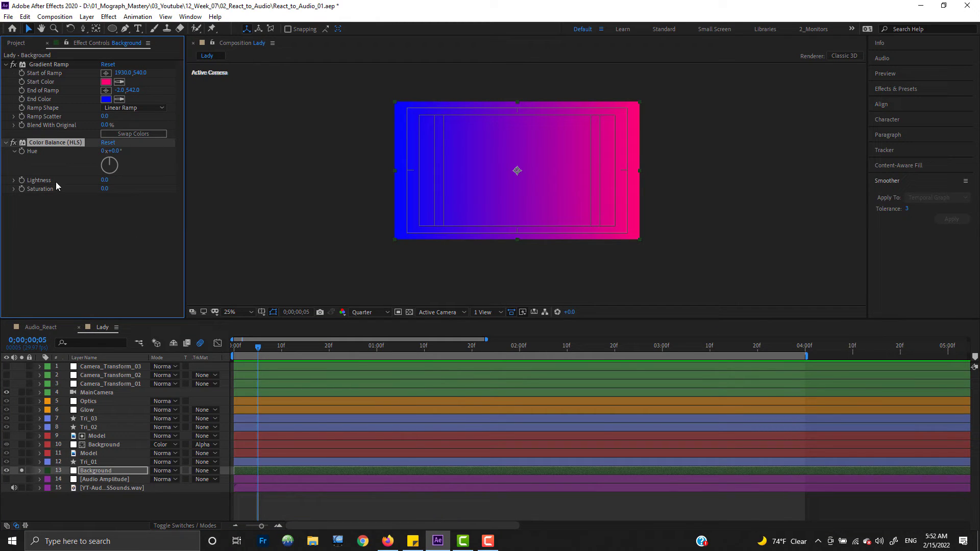
Solo the Tri_01 layer as well, show the layer switches and check the triangle's 3D position.
{"action": "left_click", "coordinate": [91, 463]}
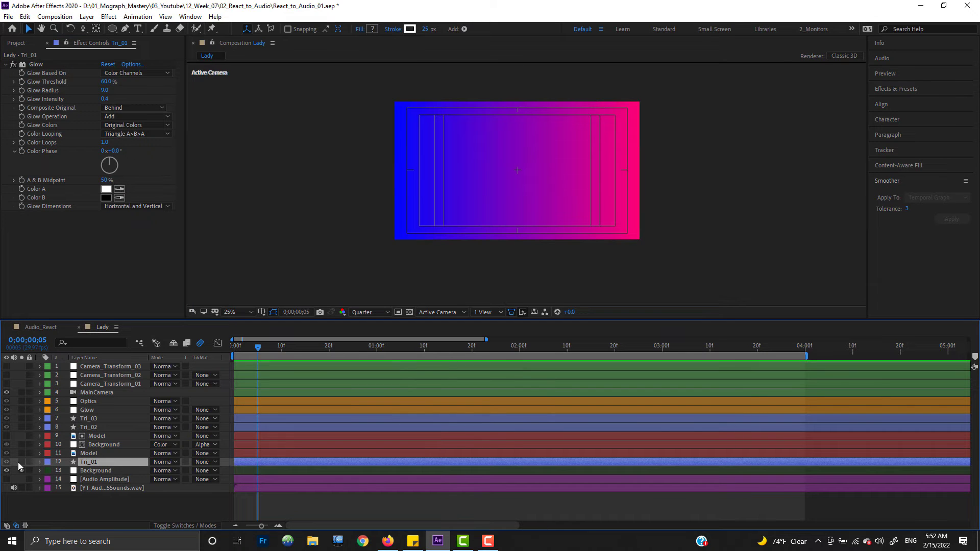
{"action": "left_click", "coordinate": [22, 461]}
{"action": "left_click", "coordinate": [95, 462]}
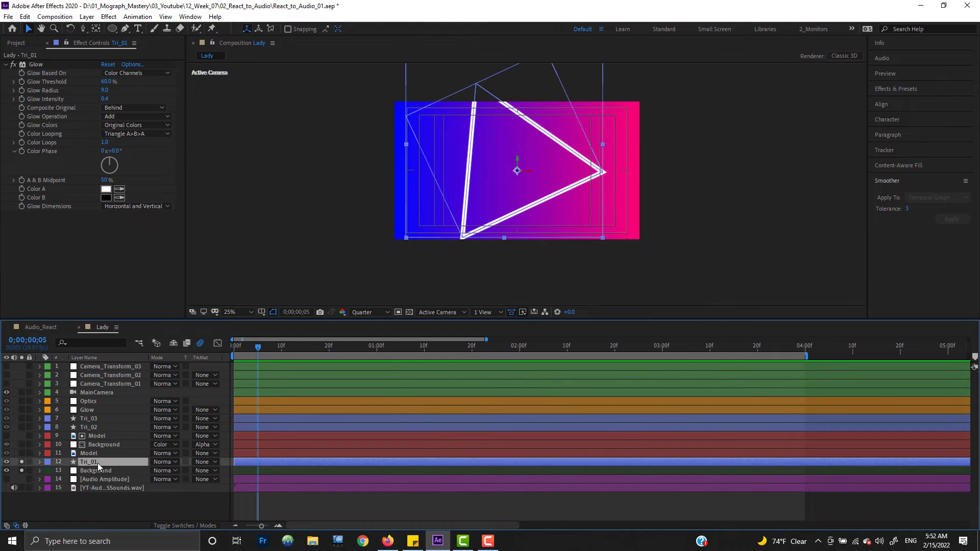
{"action": "left_click", "coordinate": [210, 526]}
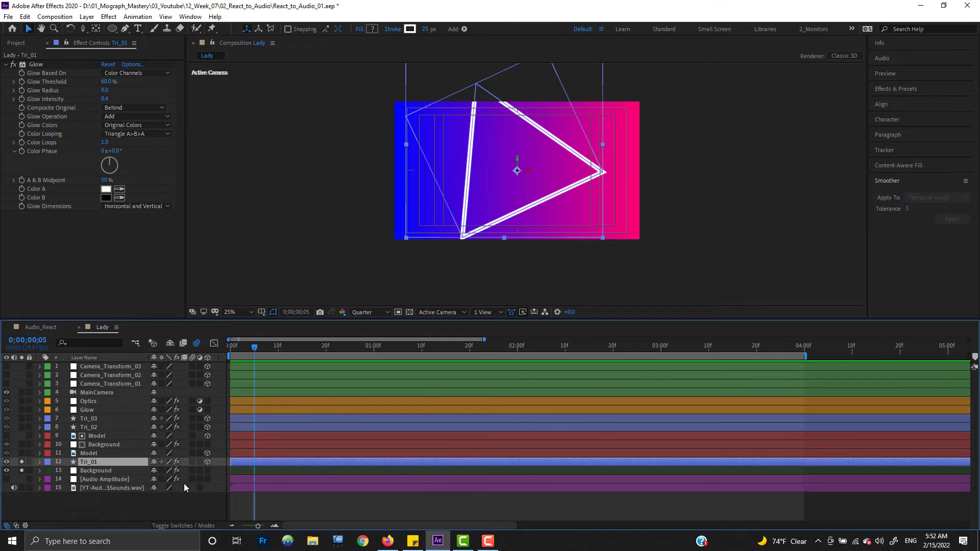
{"action": "key", "text": "p"}
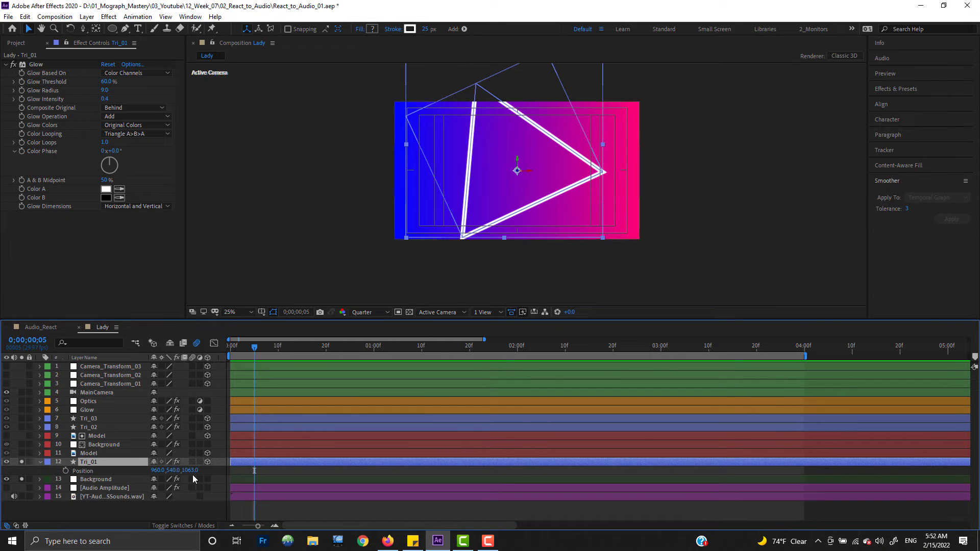
{"action": "key", "text": "p"}
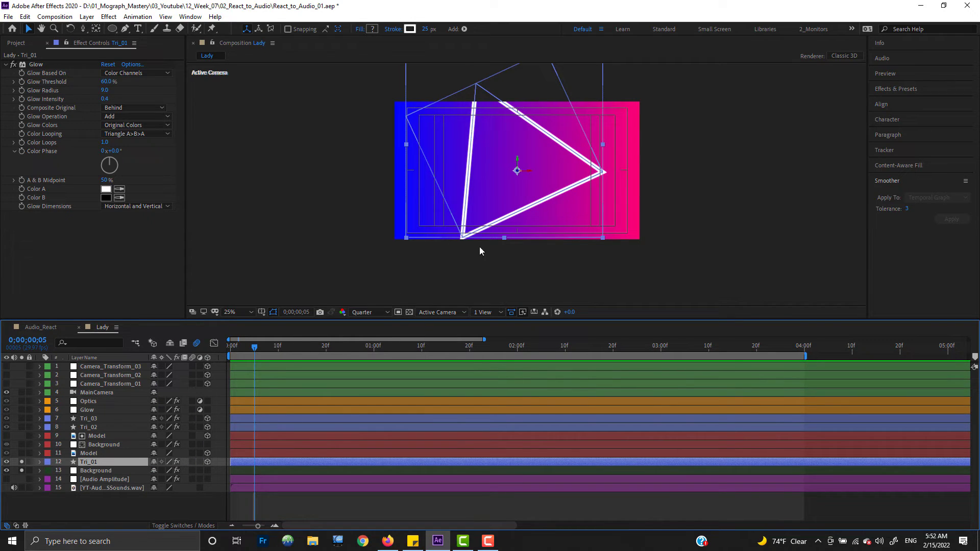
Solo the Model layer directly above Tri_01 and enlarge the view of the woman.
{"action": "left_click", "coordinate": [21, 454]}
{"action": "left_click", "coordinate": [89, 453]}
{"action": "key", "text": "period"}
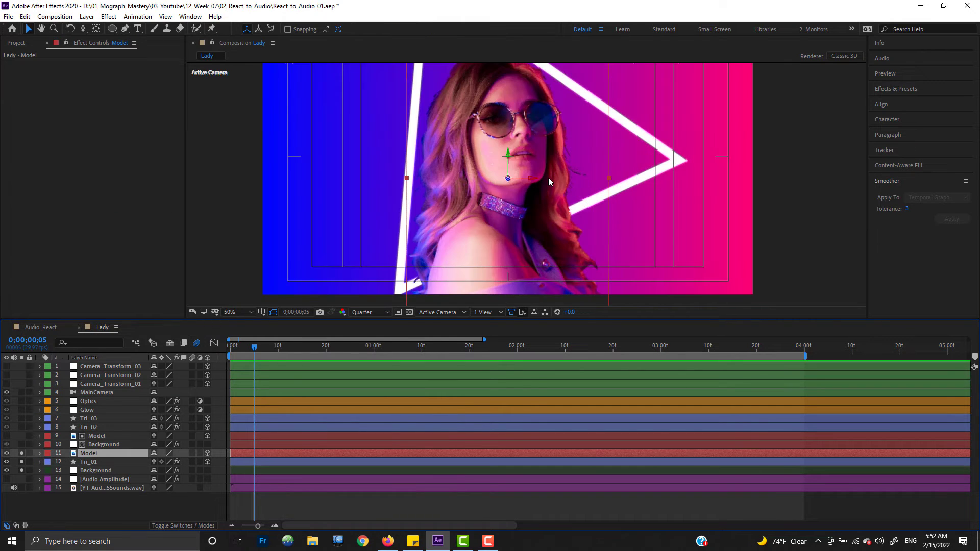
Switch to Firefox to view the model's source photo on Unsplash and return to the After Effects composition.
{"action": "left_click", "coordinate": [388, 540]}
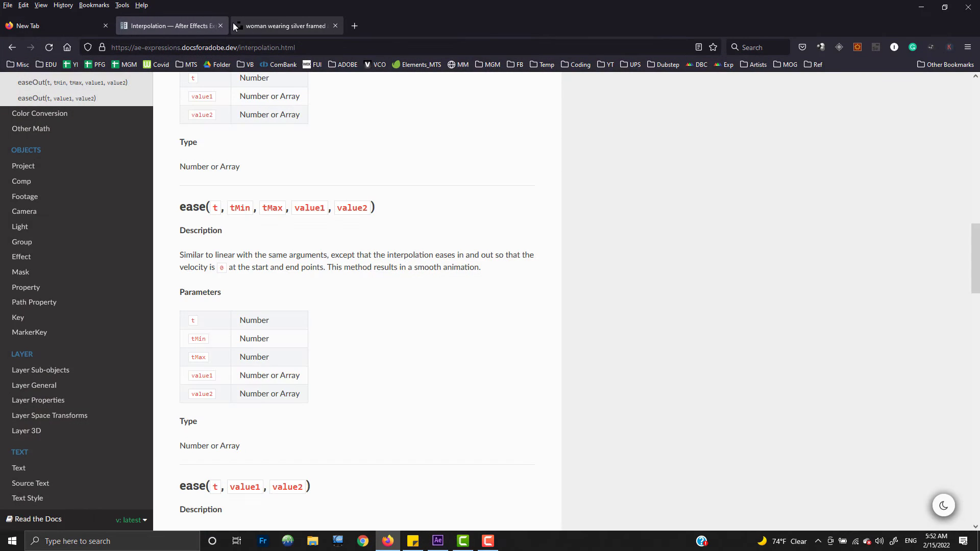
{"action": "left_click", "coordinate": [271, 24]}
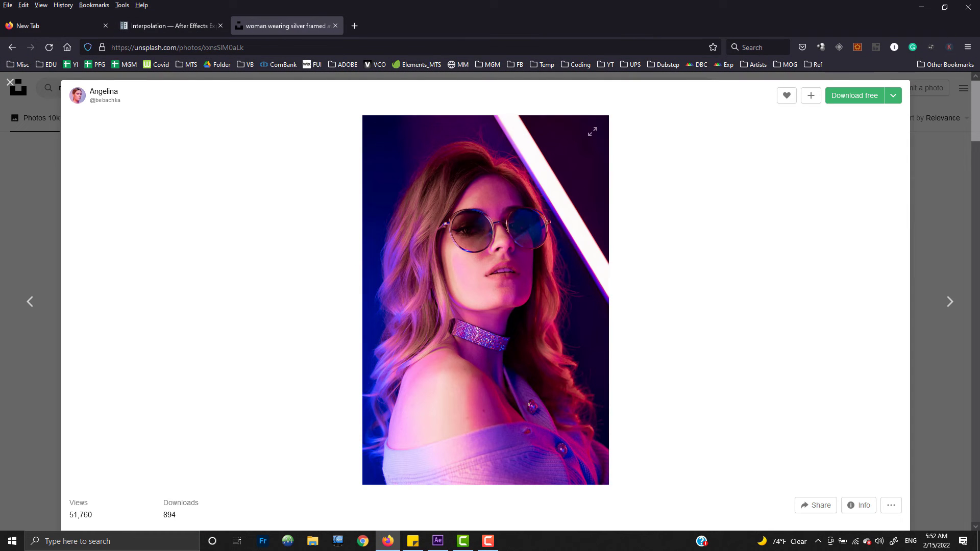
{"action": "left_click", "coordinate": [921, 6]}
{"action": "left_click_drag", "start_coordinate": [460, 108], "coordinate": [476, 124]}
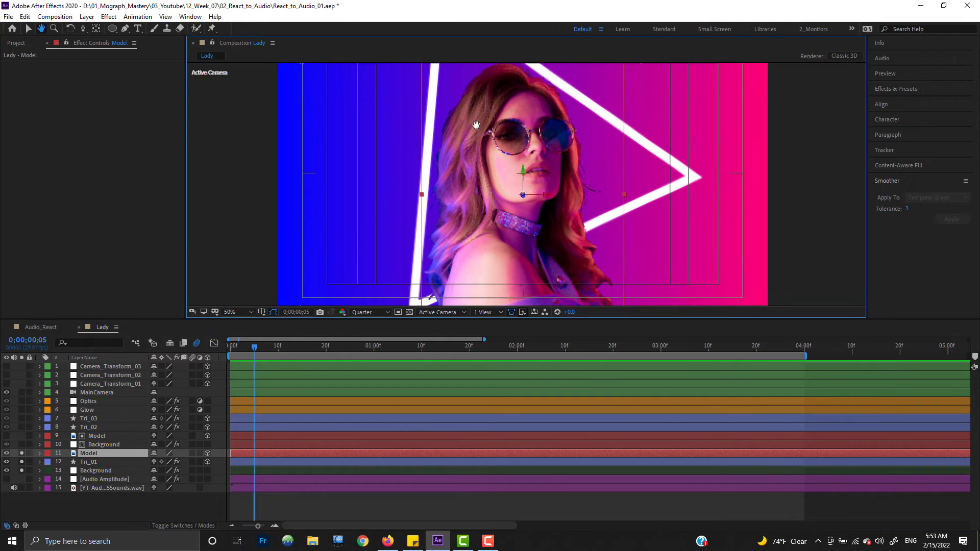
Delete the Background layer that tints the woman together with the Model matte layer above it.
{"action": "left_click", "coordinate": [98, 445]}
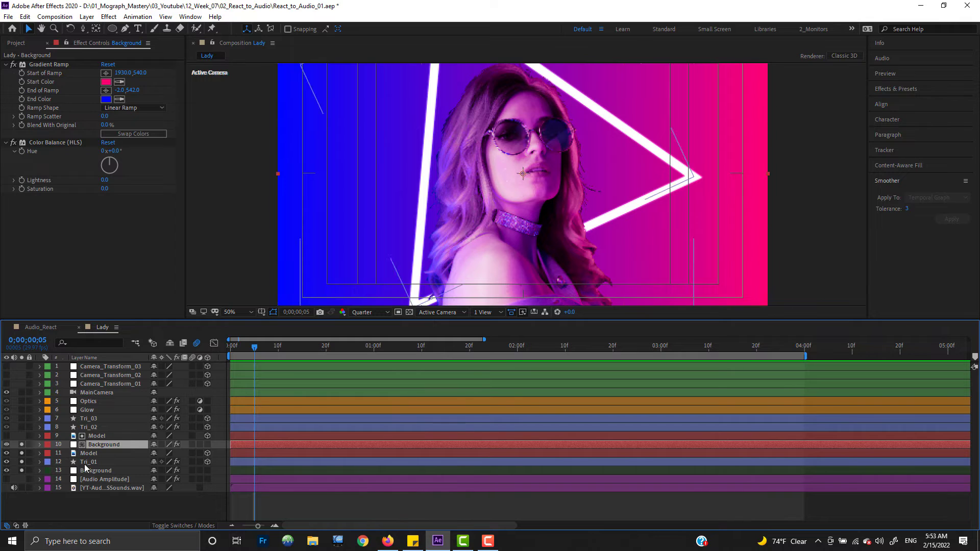
{"action": "left_click", "coordinate": [96, 470]}
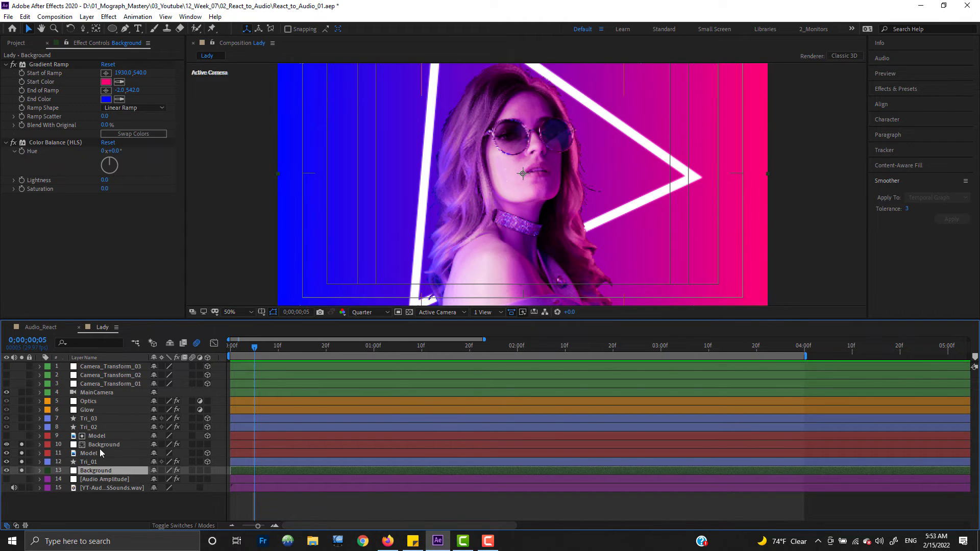
{"action": "left_click", "coordinate": [100, 443]}
{"action": "left_click", "coordinate": [99, 436], "text": "shift"}
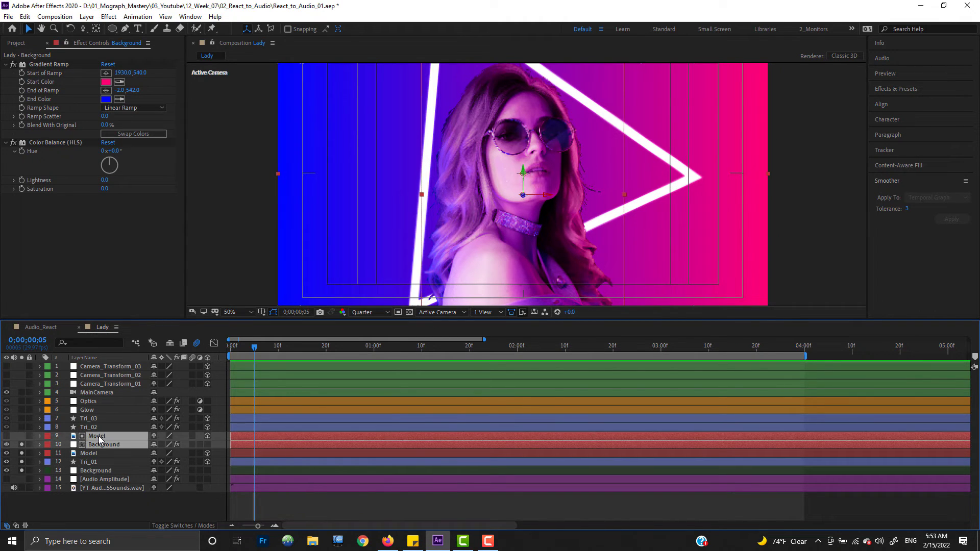
{"action": "key", "text": "Delete"}
Duplicate the Background and Model layers, stacking the Background copy above Model and the Model copy above that.
{"action": "left_click", "coordinate": [97, 456]}
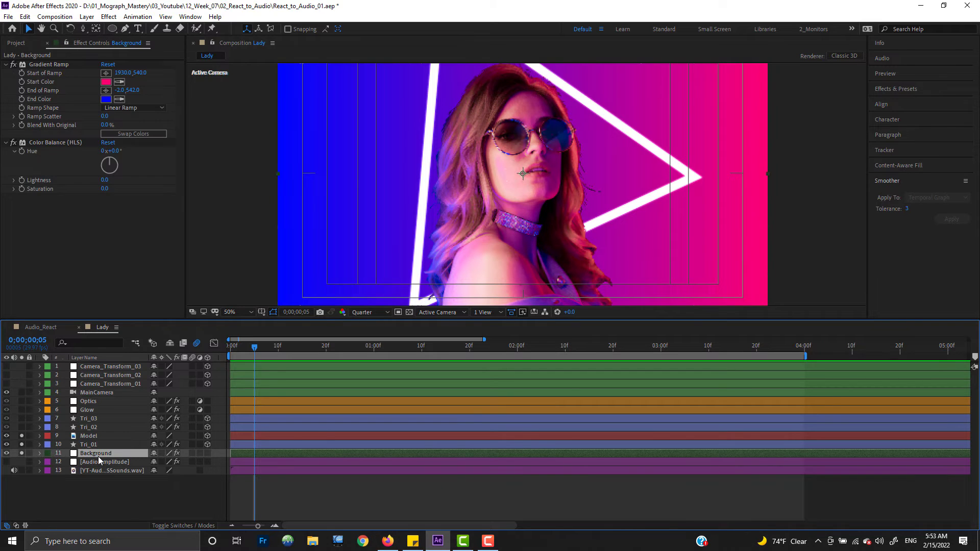
{"action": "key", "text": "ctrl+d"}
{"action": "left_click_drag", "start_coordinate": [98, 456], "coordinate": [96, 434]}
{"action": "left_click", "coordinate": [93, 444]}
{"action": "key", "text": "ctrl+d"}
{"action": "left_click", "coordinate": [102, 444]}
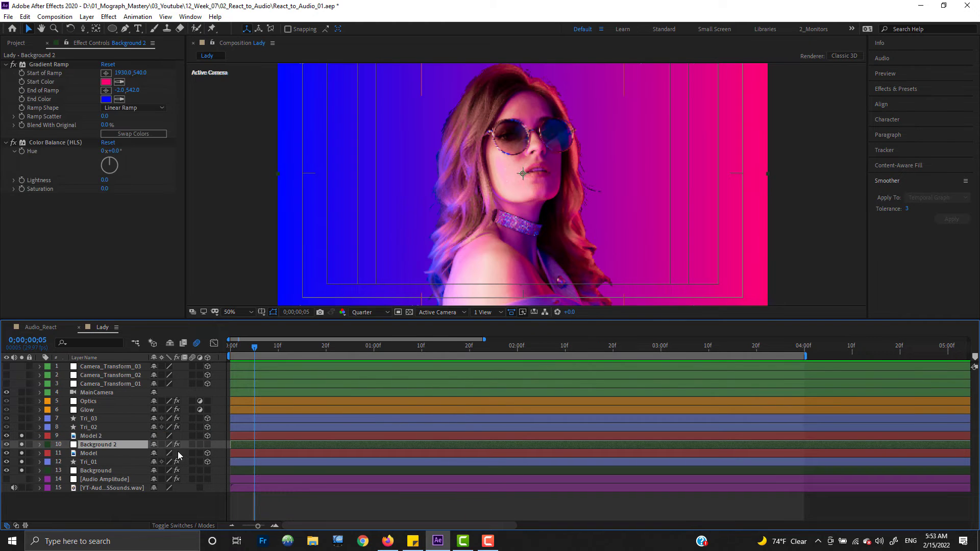
Set the Background 2 layer's track matte to Alpha Matte "Model 2" and its blending mode to Color.
{"action": "left_click", "coordinate": [185, 523]}
{"action": "left_click", "coordinate": [204, 444]}
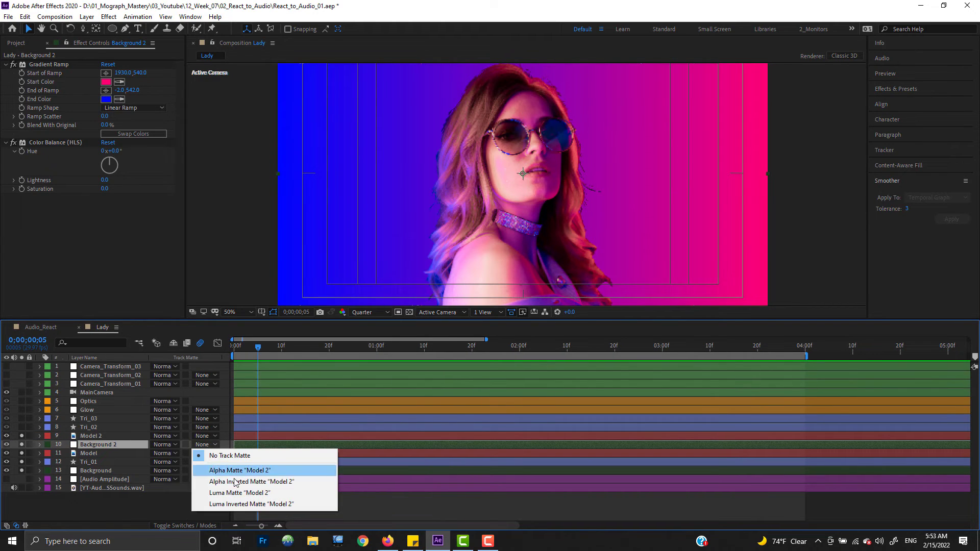
{"action": "left_click", "coordinate": [236, 470]}
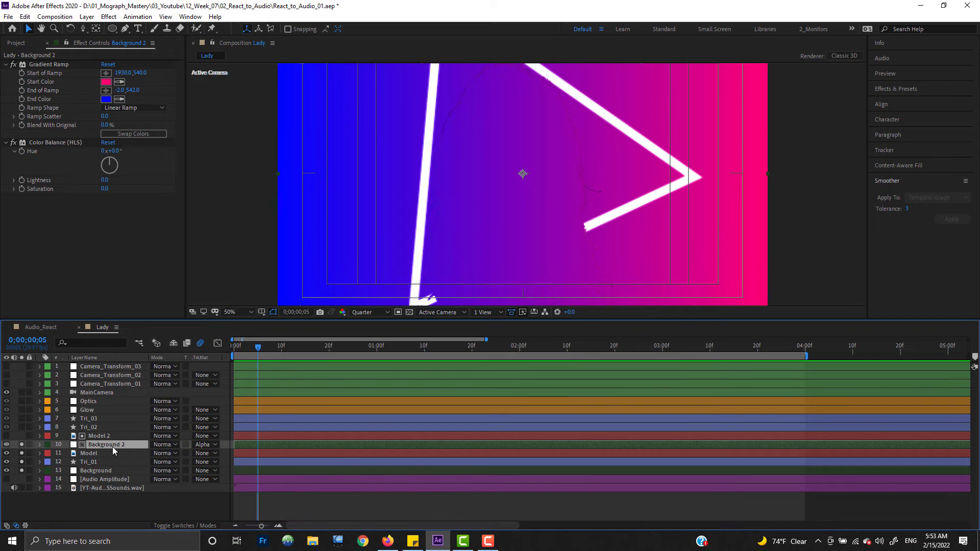
{"action": "left_click", "coordinate": [163, 444]}
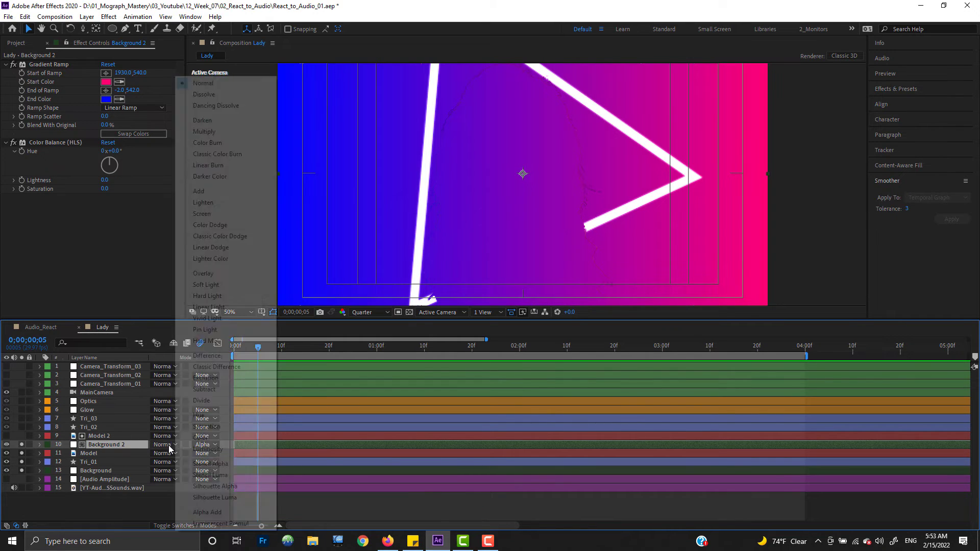
{"action": "left_click", "coordinate": [207, 438]}
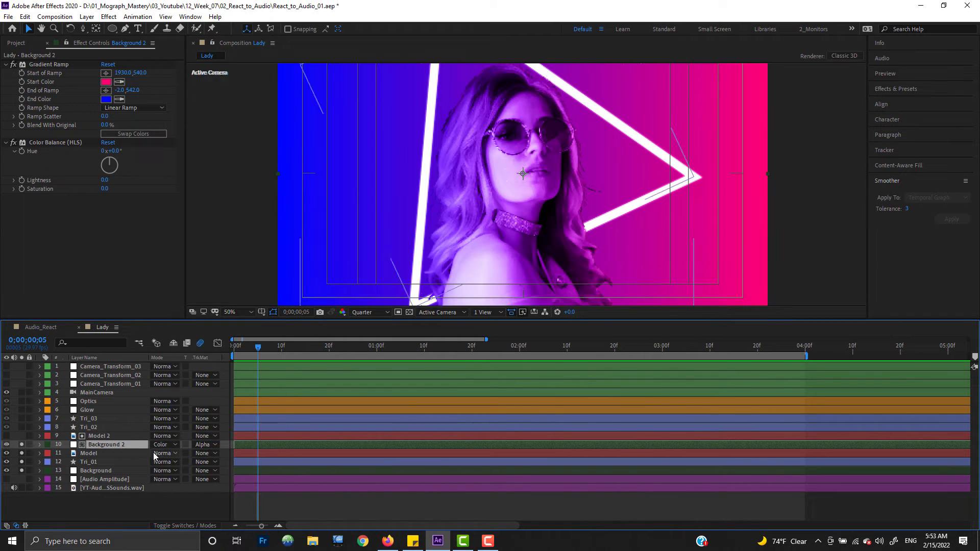
Set the opacity of the Background 2 layer to 50%.
{"action": "key", "text": "t"}
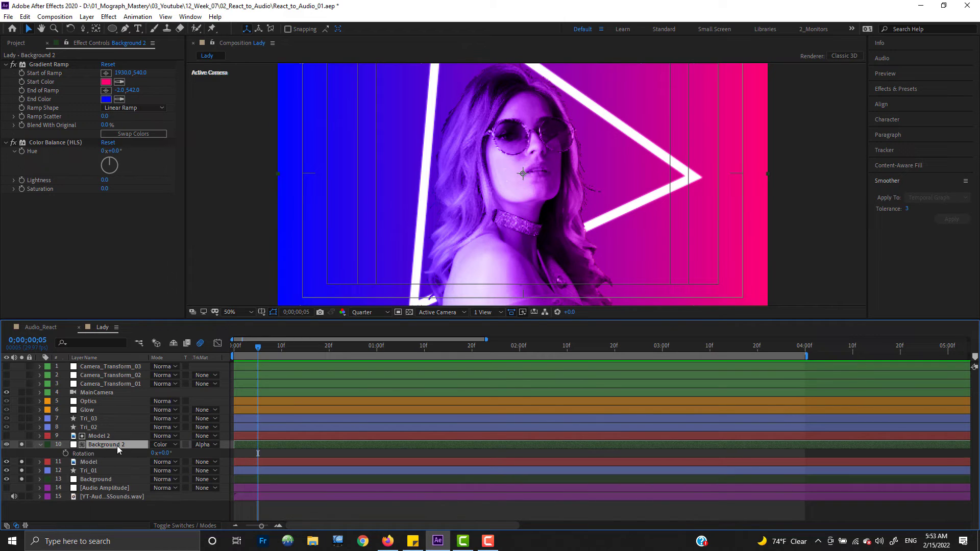
{"action": "left_click", "coordinate": [156, 454]}
{"action": "type", "text": "50"}
{"action": "key", "text": "Return"}
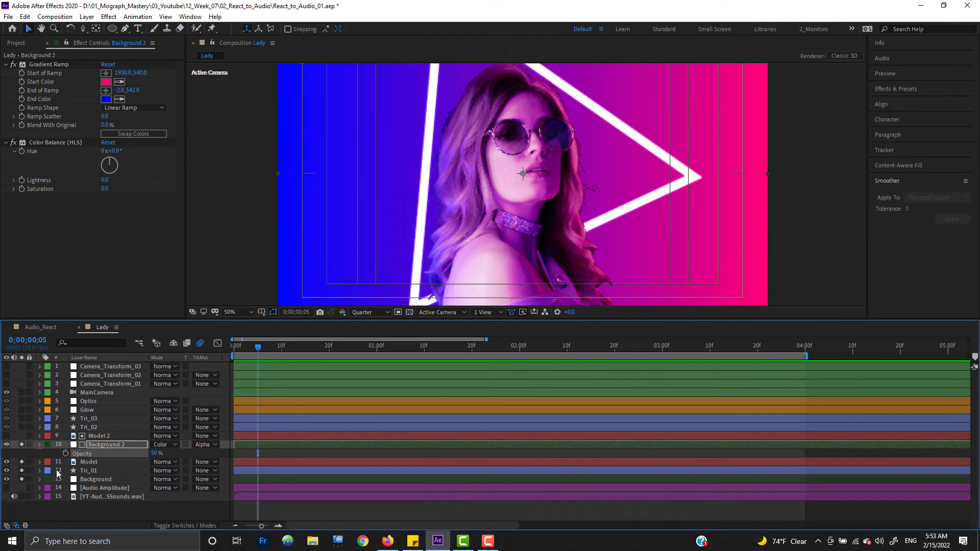
{"action": "key", "text": "t"}
{"action": "left_click", "coordinate": [122, 510]}
Solo the Tri_02 and Tri_03 layers and reveal their positions to check their depth in the scene.
{"action": "left_click", "coordinate": [95, 427]}
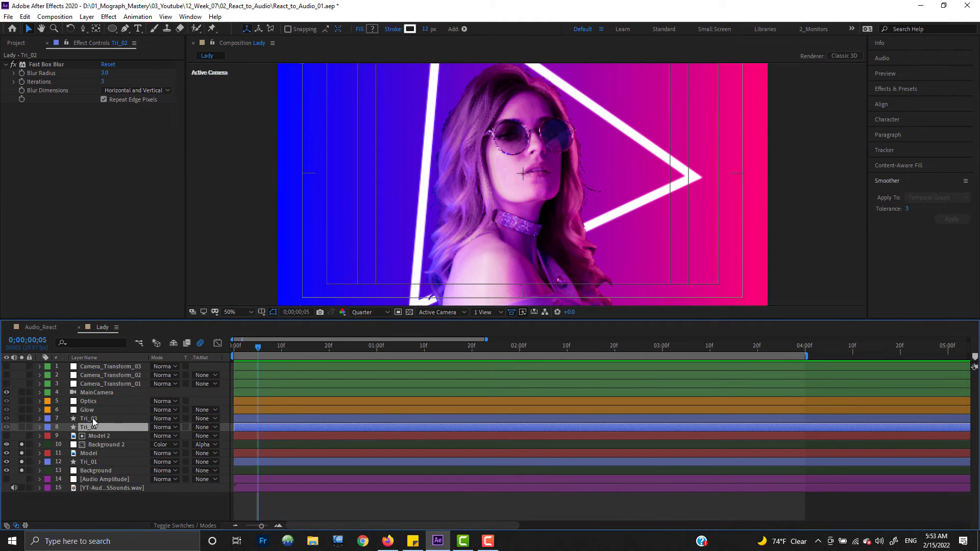
{"action": "left_click", "coordinate": [94, 418], "text": "ctrl"}
{"action": "left_click", "coordinate": [21, 427]}
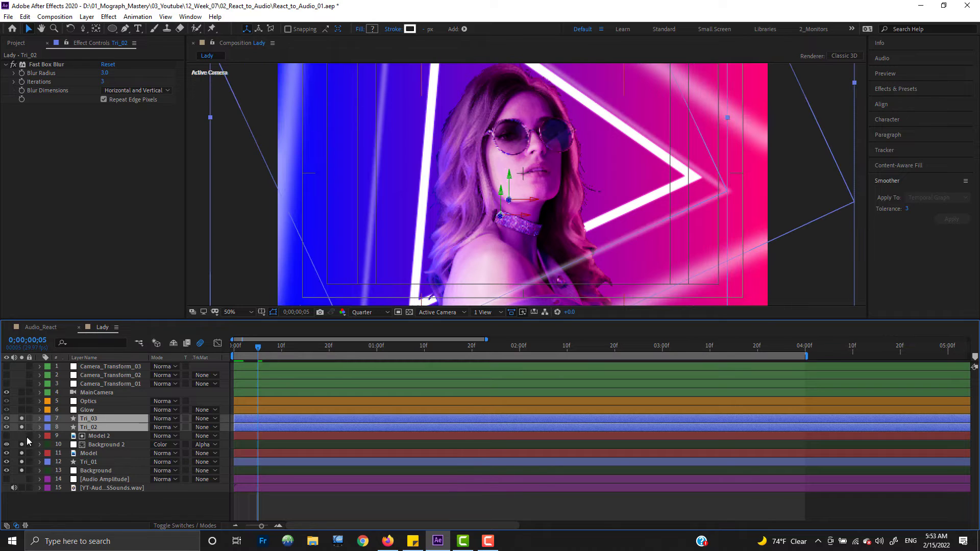
{"action": "left_click", "coordinate": [15, 437]}
{"action": "left_click", "coordinate": [90, 428]}
{"action": "left_click", "coordinate": [89, 419], "text": "ctrl"}
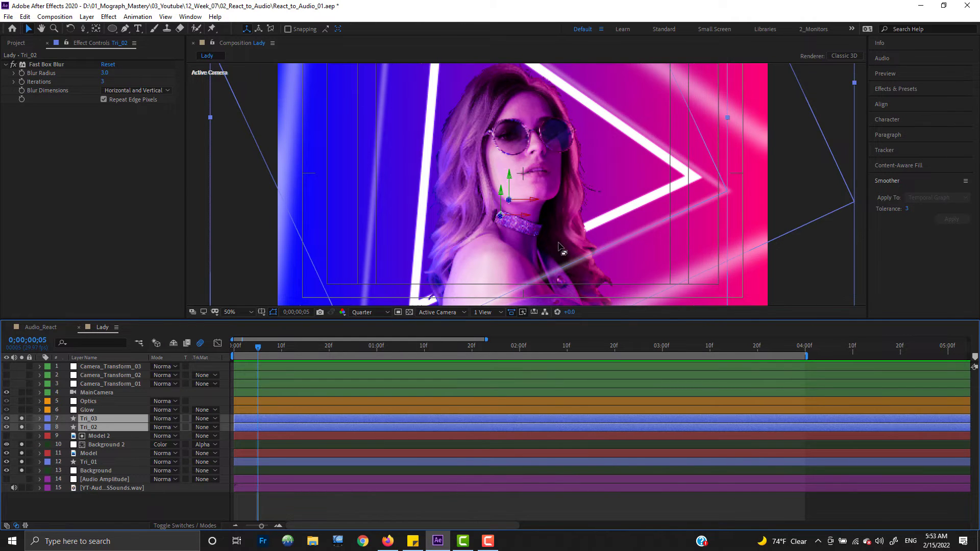
{"action": "scroll", "coordinate": [562, 183], "scroll_direction": "down", "scroll_amount": 4}
{"action": "scroll", "coordinate": [553, 204], "scroll_direction": "up", "scroll_amount": 4}
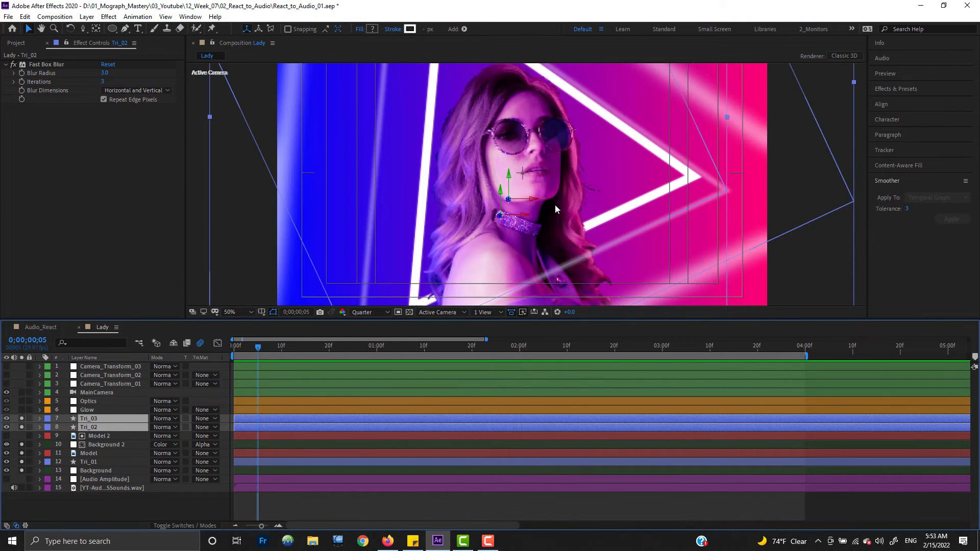
{"action": "scroll", "coordinate": [555, 204], "scroll_direction": "down", "scroll_amount": 2}
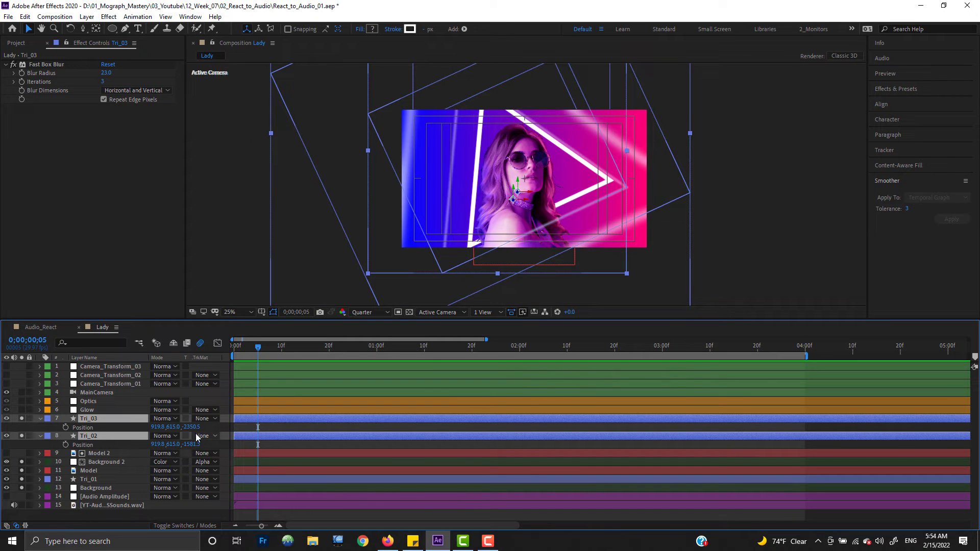
{"action": "left_click", "coordinate": [90, 418]}
Check the Glow effect on Tri_01, and solo the Glow layer to view its effect on the composition.
{"action": "left_click", "coordinate": [90, 411]}
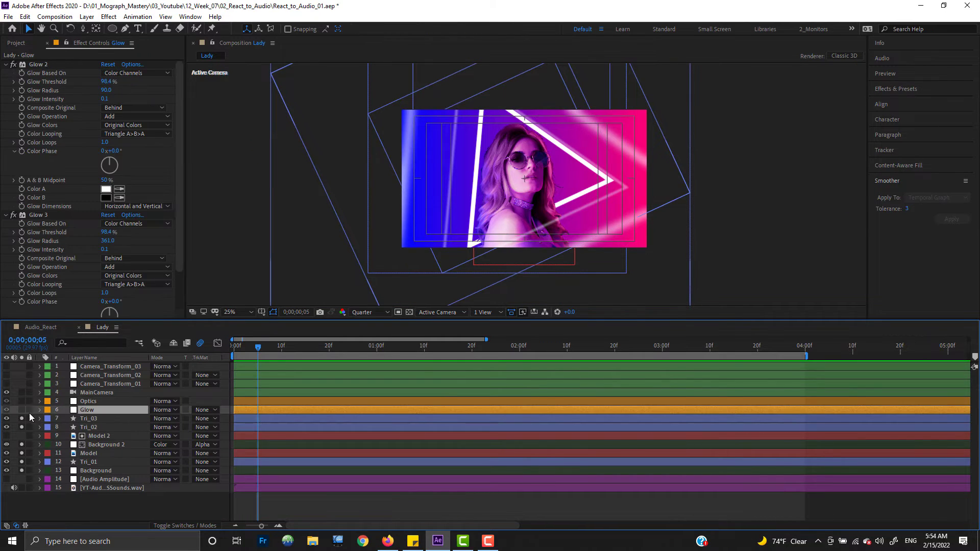
{"action": "left_click", "coordinate": [95, 461]}
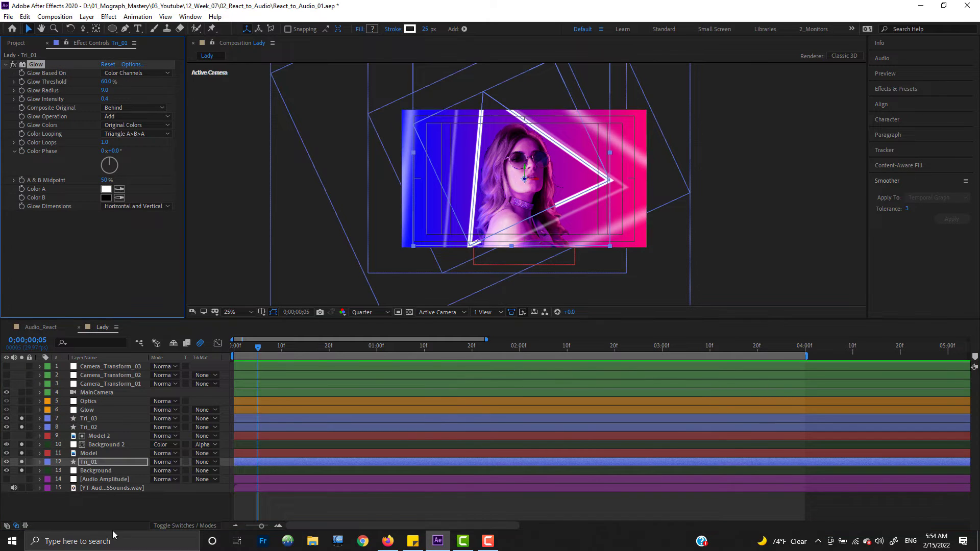
{"action": "left_click", "coordinate": [97, 513]}
{"action": "left_click", "coordinate": [82, 410]}
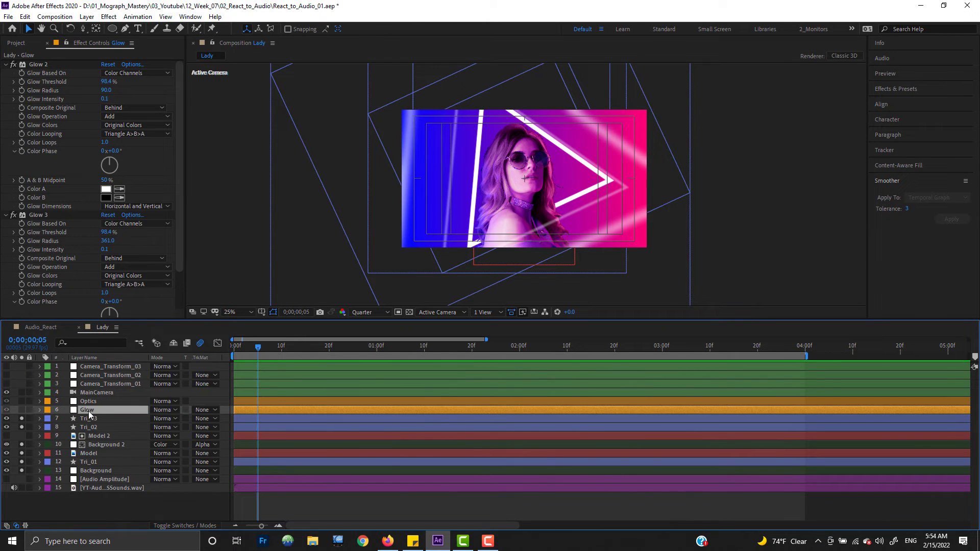
{"action": "left_click", "coordinate": [21, 410]}
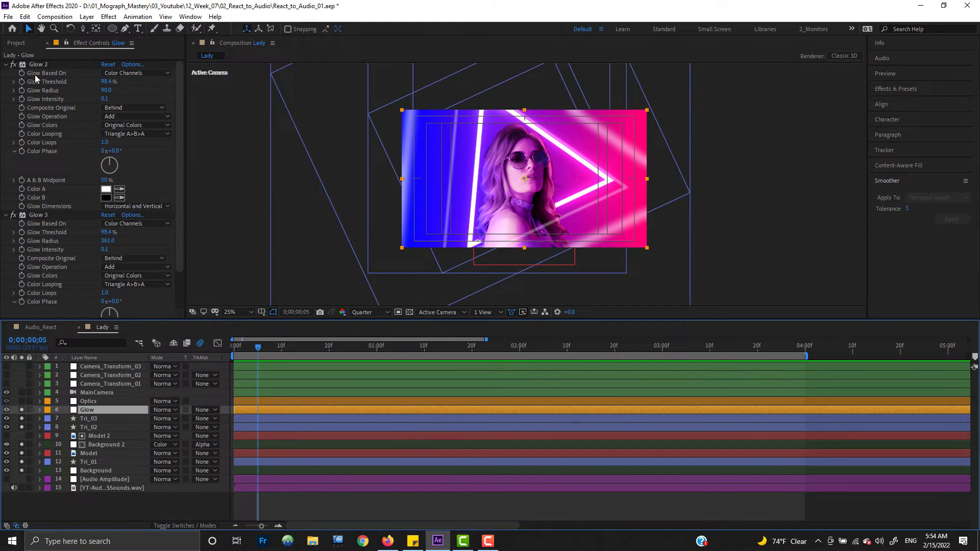
{"action": "key", "text": "period"}
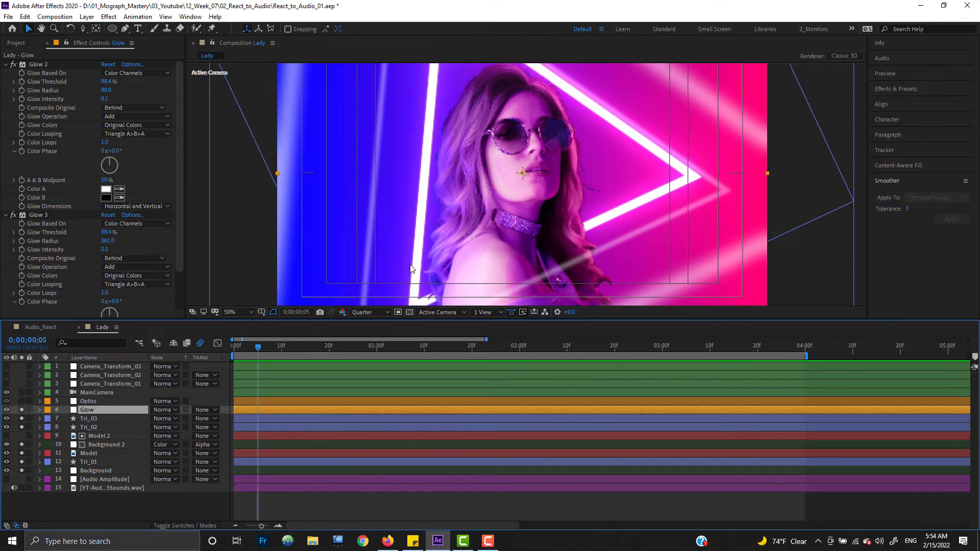
Solo the Optics layer and bring up its Optics Compensation settings.
{"action": "left_click", "coordinate": [89, 401]}
{"action": "left_click", "coordinate": [18, 403]}
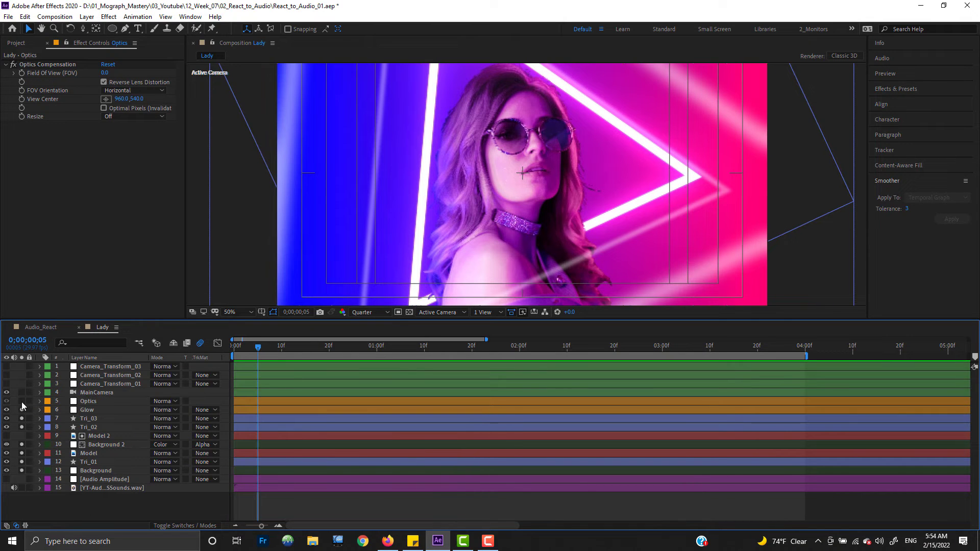
{"action": "left_click", "coordinate": [22, 402]}
{"action": "left_click", "coordinate": [96, 402]}
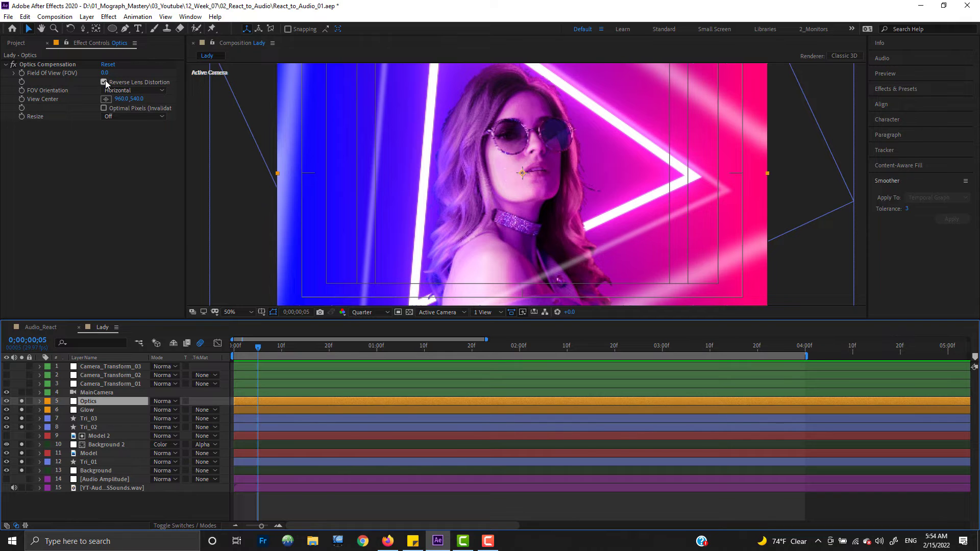
Try increasing the Field of View in the Optics layer's Optics Compensation effect.
{"action": "left_click_drag", "start_coordinate": [106, 72], "coordinate": [558, 132]}
{"action": "key", "text": "ctrl+z"}
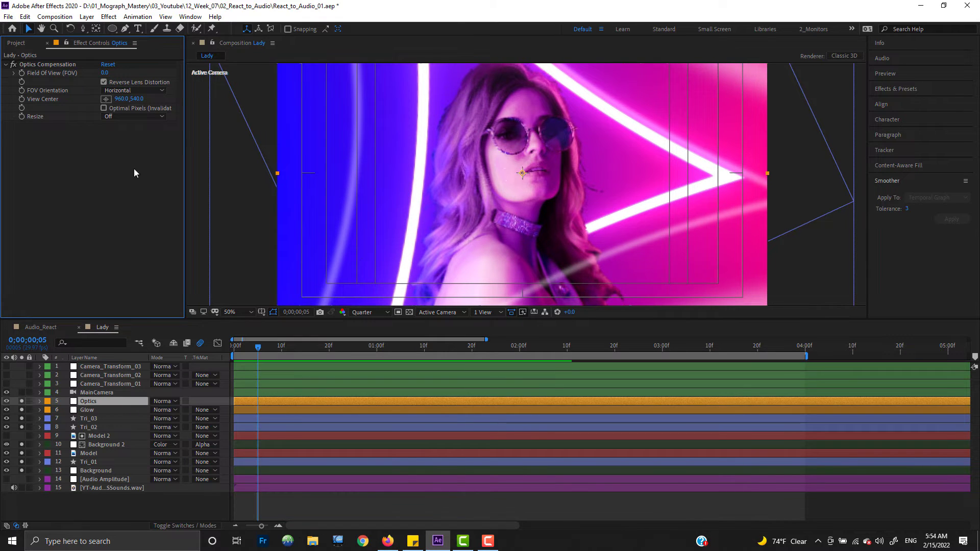
{"action": "left_click", "coordinate": [123, 513]}
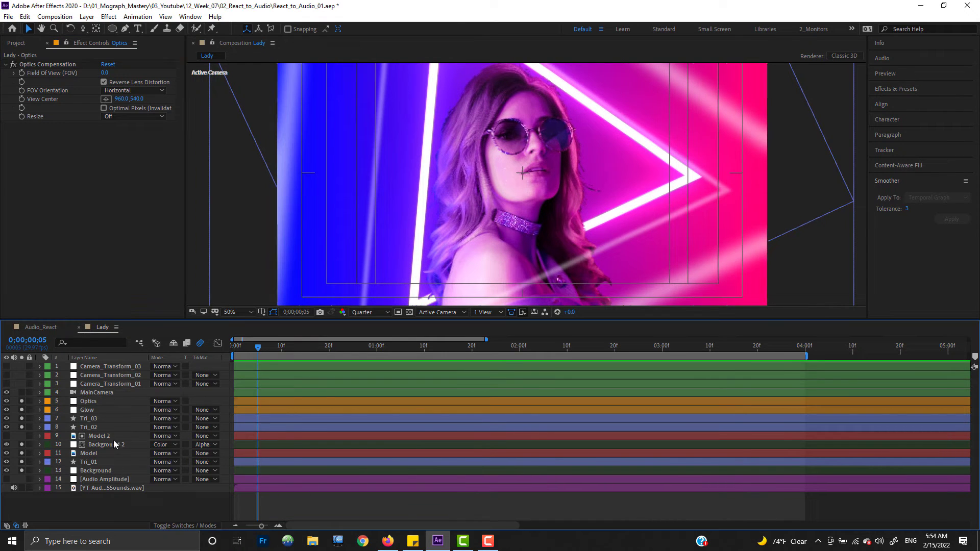
Look over the MainCamera and Camera_Transform layers and turn off solo for all soloed layers.
{"action": "left_click", "coordinate": [100, 393]}
{"action": "left_click", "coordinate": [102, 369], "text": "shift"}
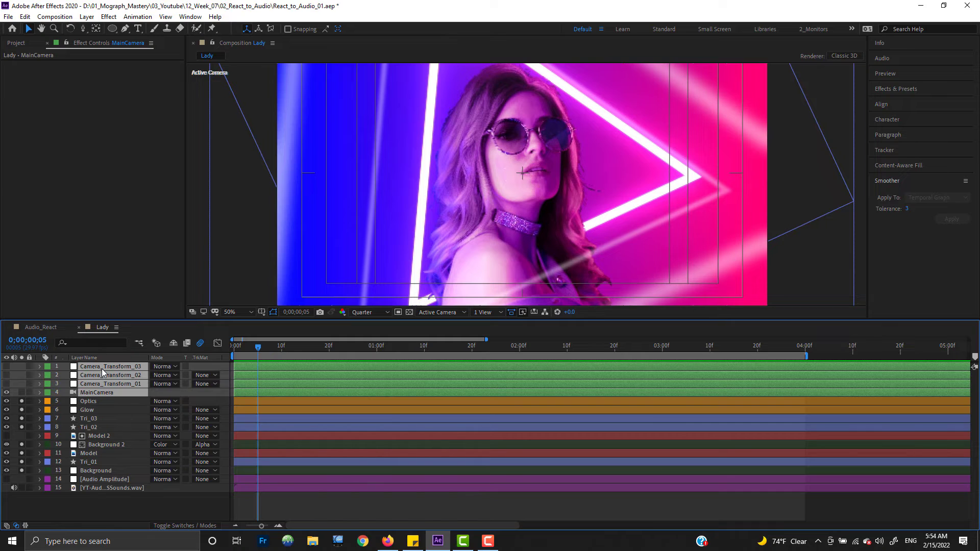
{"action": "left_click", "coordinate": [85, 499]}
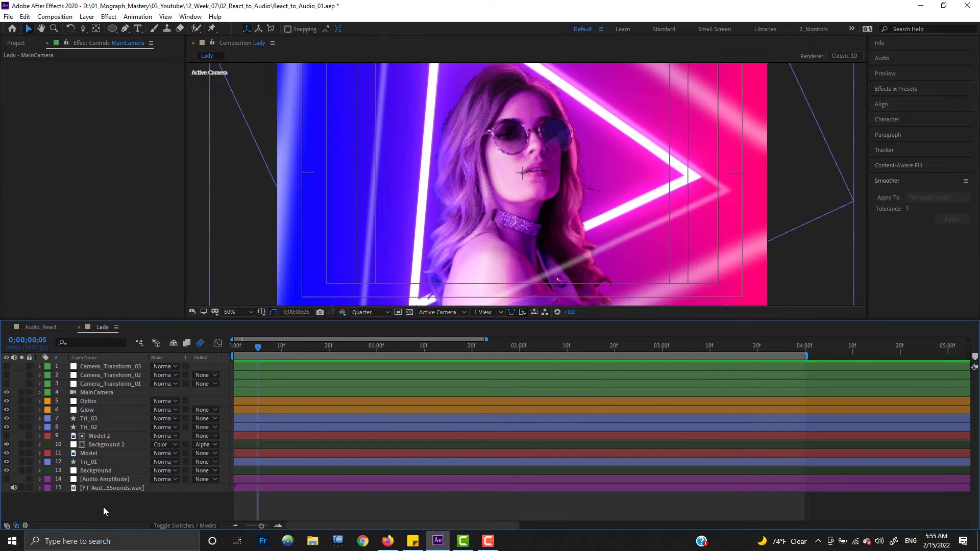
{"action": "left_click", "coordinate": [107, 392]}
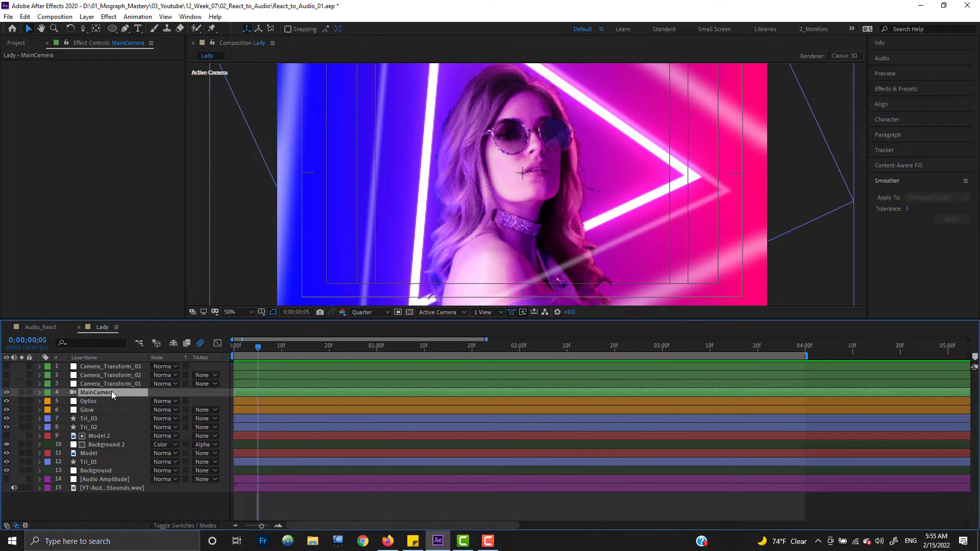
{"action": "left_click", "coordinate": [106, 513]}
Inspect the channel slider keyframes of the Audio Amplitude layer and lock it together with the audio file layer.
{"action": "left_click", "coordinate": [83, 490]}
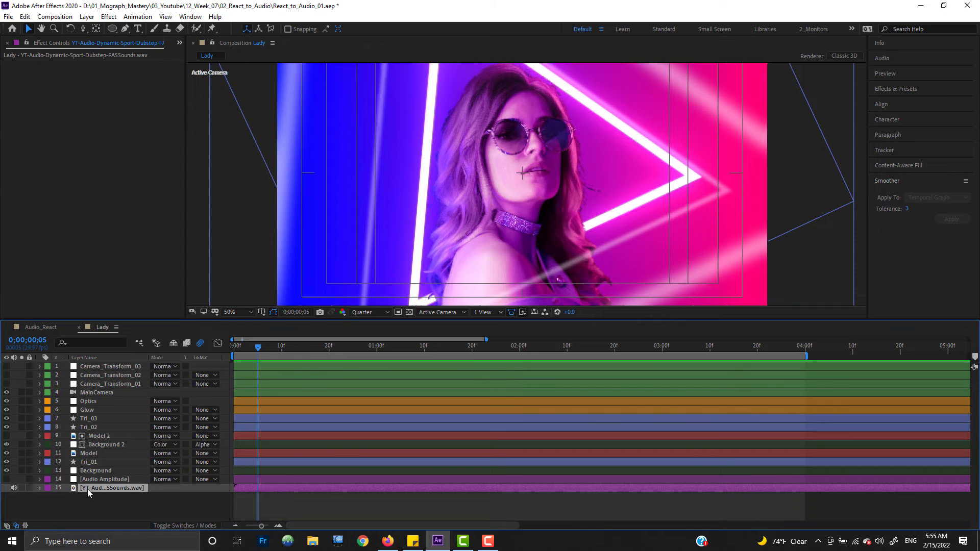
{"action": "left_click", "coordinate": [110, 481]}
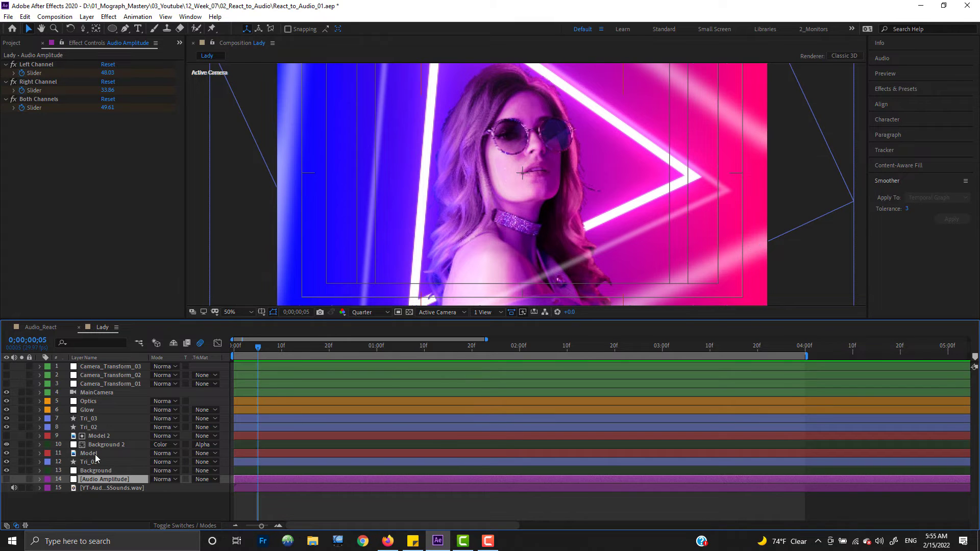
{"action": "key", "text": "u"}
{"action": "scroll", "coordinate": [145, 458], "scroll_direction": "down", "scroll_amount": 2}
{"action": "key", "text": "u"}
{"action": "key", "text": "u"}
{"action": "scroll", "coordinate": [101, 502], "scroll_direction": "down", "scroll_amount": 1}
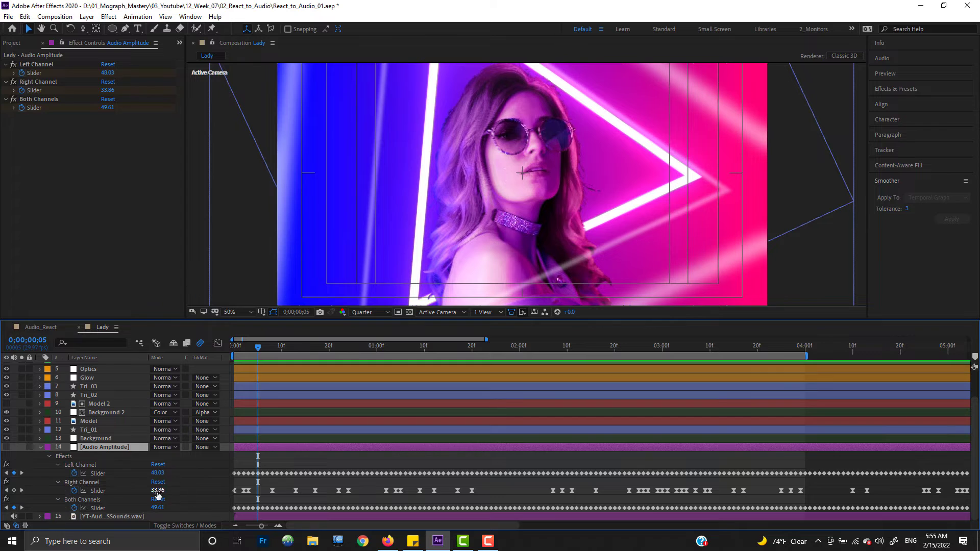
{"action": "key", "text": "u"}
{"action": "left_click", "coordinate": [29, 478]}
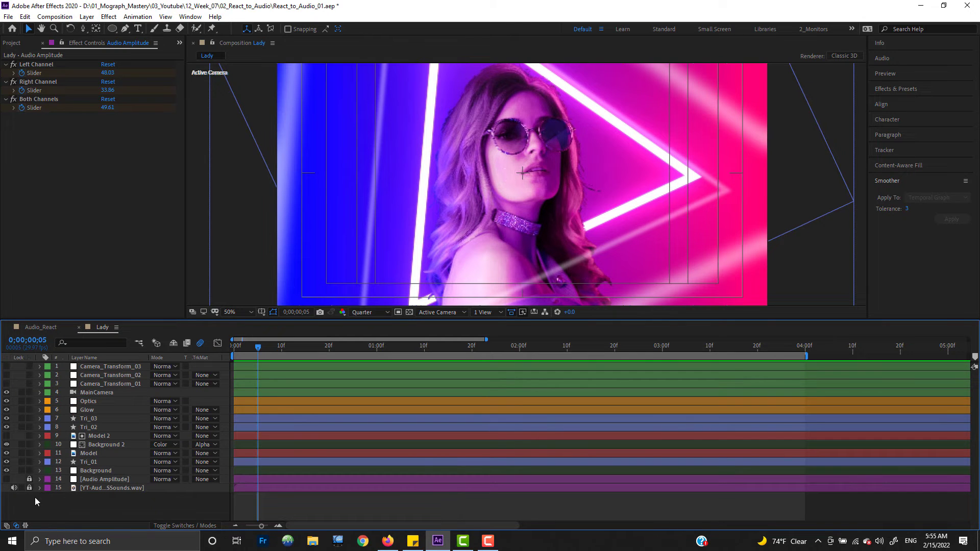
Reveal the Hue expression on the Background layer's Color Balance (HLS) effect, enlarge the timeline area and enable the expression.
{"action": "left_click", "coordinate": [105, 471]}
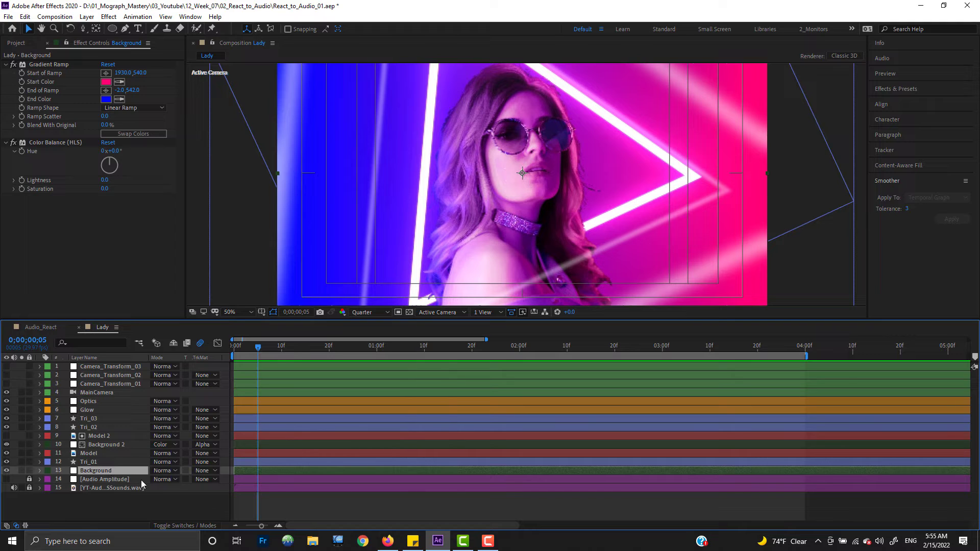
{"action": "key", "text": "u"}
{"action": "key", "text": "u"}
{"action": "scroll", "coordinate": [138, 459], "scroll_direction": "down", "scroll_amount": 2}
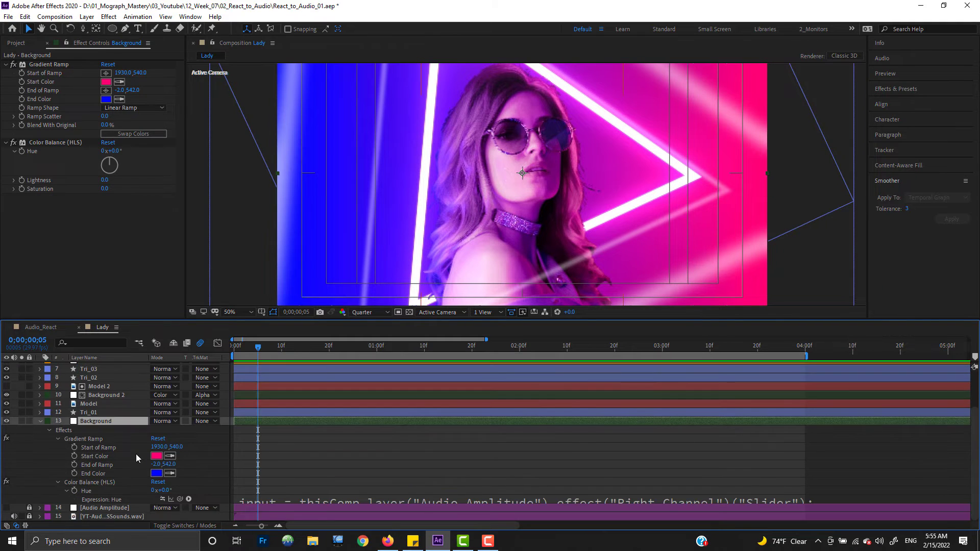
{"action": "left_click_drag", "start_coordinate": [321, 320], "coordinate": [323, 231]}
{"action": "scroll", "coordinate": [550, 127], "scroll_direction": "down", "scroll_amount": 2}
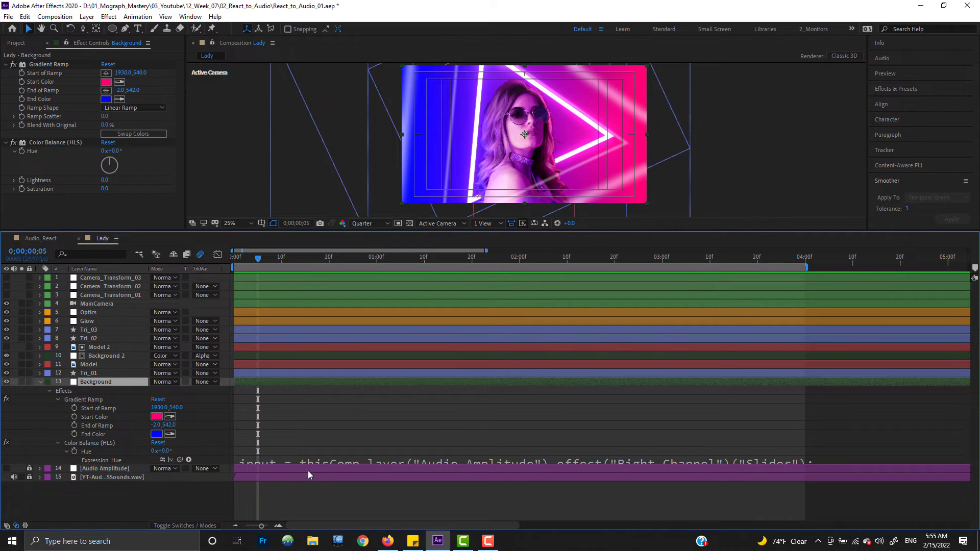
{"action": "left_click", "coordinate": [286, 461]}
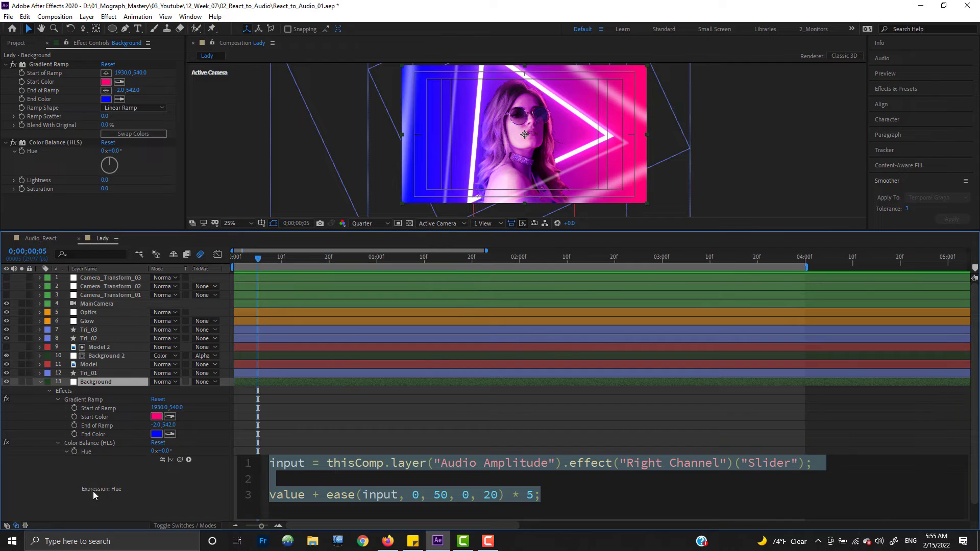
{"action": "left_click", "coordinate": [56, 470]}
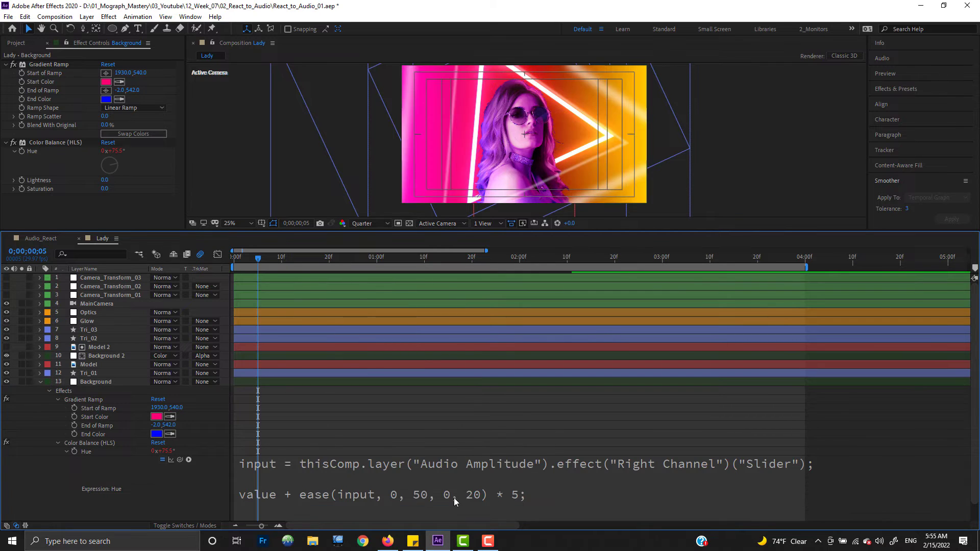
Delete the empty line between the input and ease lines of the Background layer's Hue expression.
{"action": "scroll", "coordinate": [392, 476], "scroll_direction": "down", "scroll_amount": 1}
{"action": "left_click", "coordinate": [277, 464]}
{"action": "left_click", "coordinate": [297, 463]}
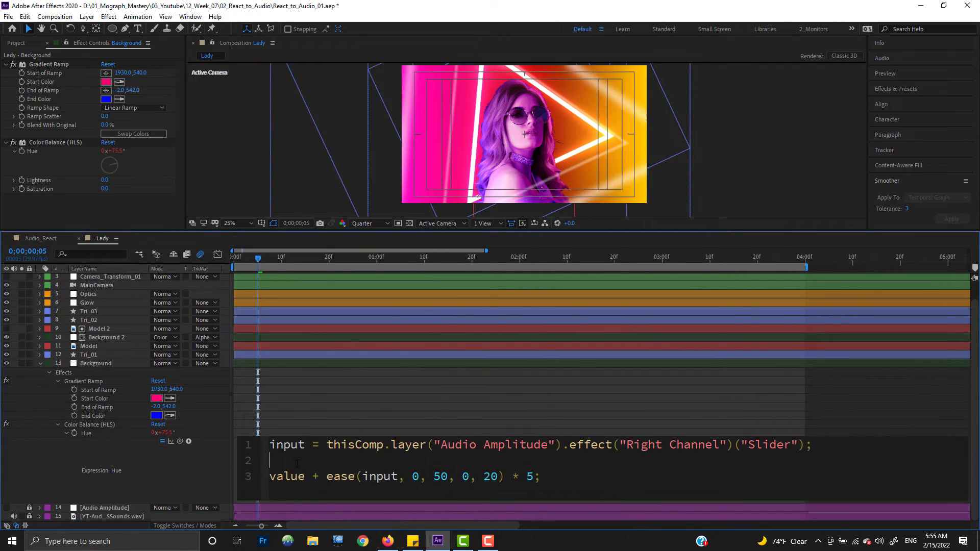
{"action": "key", "text": "BackSpace"}
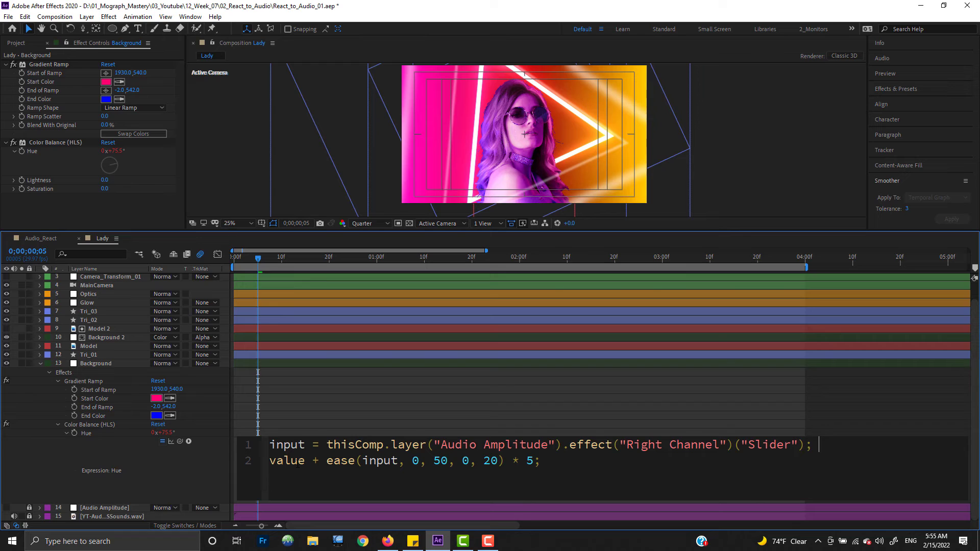
{"action": "left_click", "coordinate": [56, 464]}
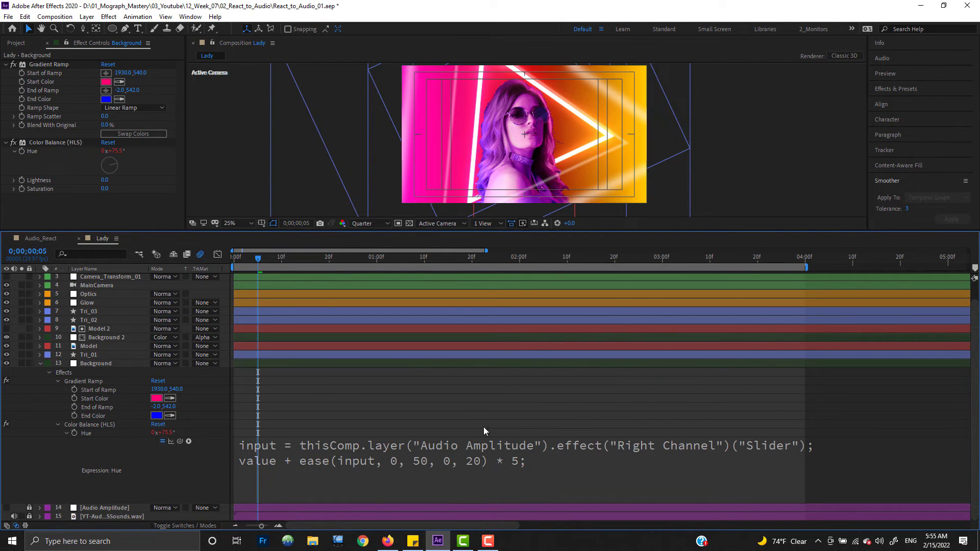
Lower the Background layer's base Hue to about -73° and play back the audio-driven colour change.
{"action": "left_click_drag", "start_coordinate": [260, 262], "coordinate": [296, 262]}
{"action": "key", "text": "space"}
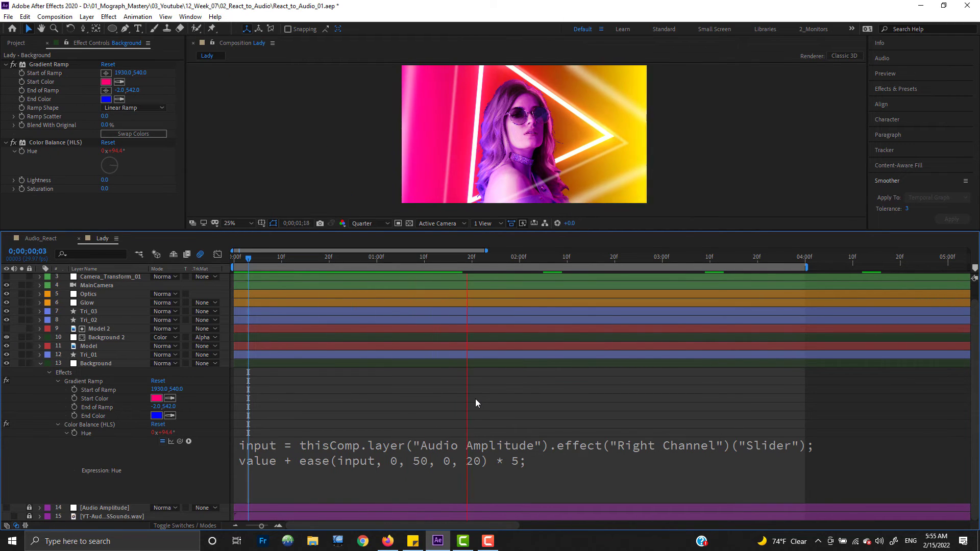
{"action": "left_click", "coordinate": [137, 434]}
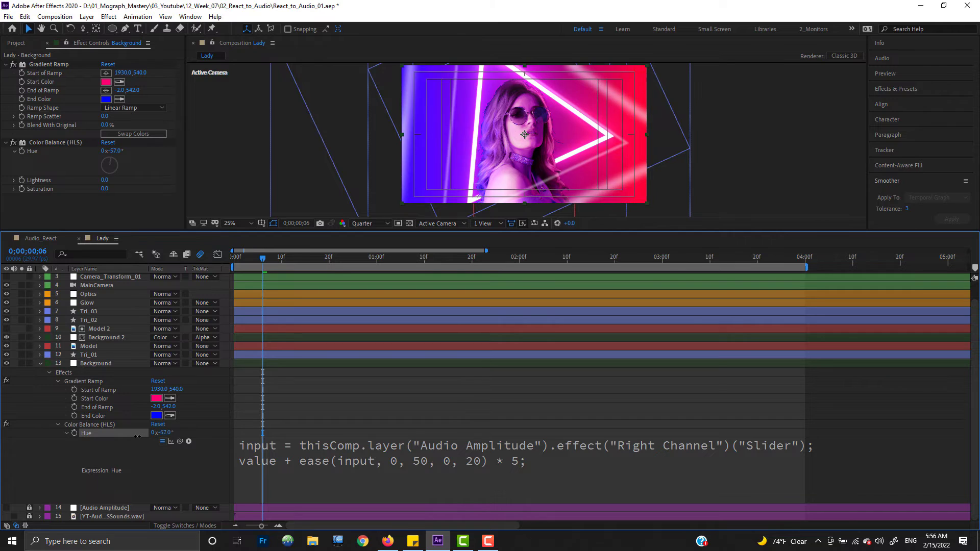
{"action": "left_click_drag", "start_coordinate": [137, 437], "coordinate": [133, 436]}
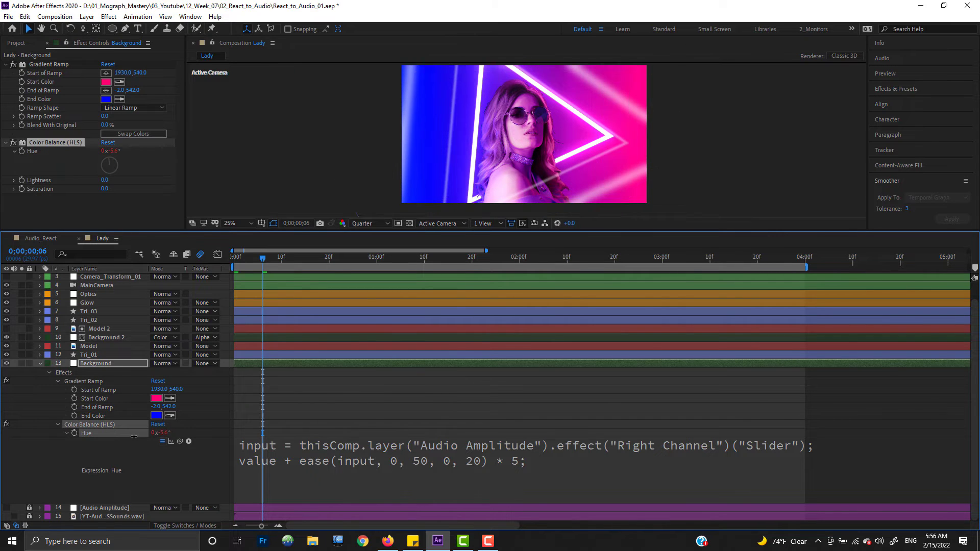
{"action": "key", "text": "space"}
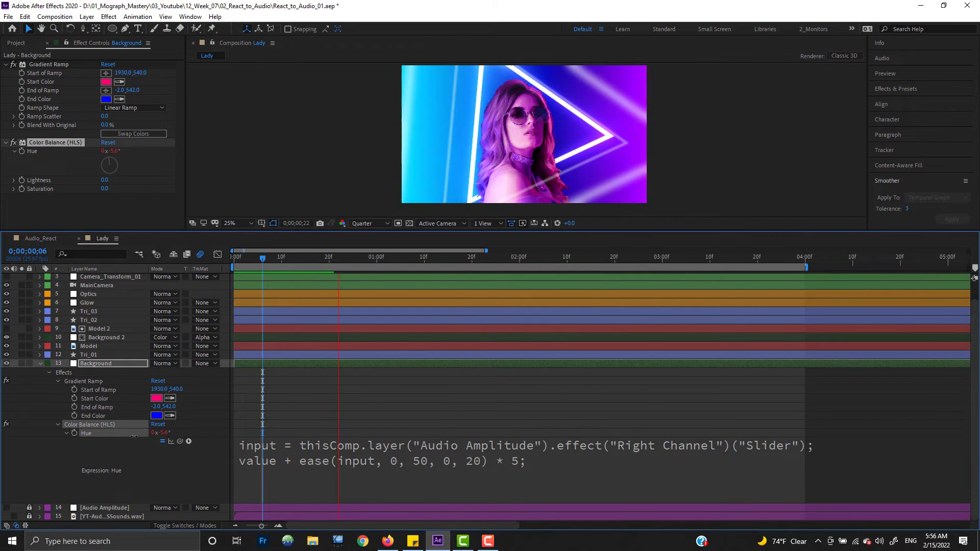
{"action": "key", "text": "space"}
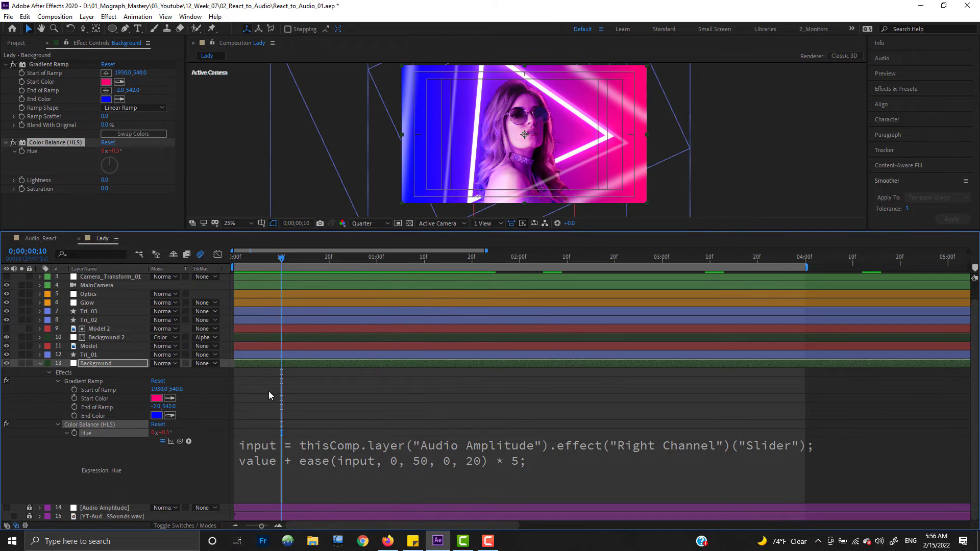
Reveal the modified properties of the Background 2 layer and enable its Color Balance (HLS) Hue expression.
{"action": "left_click", "coordinate": [105, 338]}
{"action": "key", "text": "u"}
{"action": "key", "text": "u"}
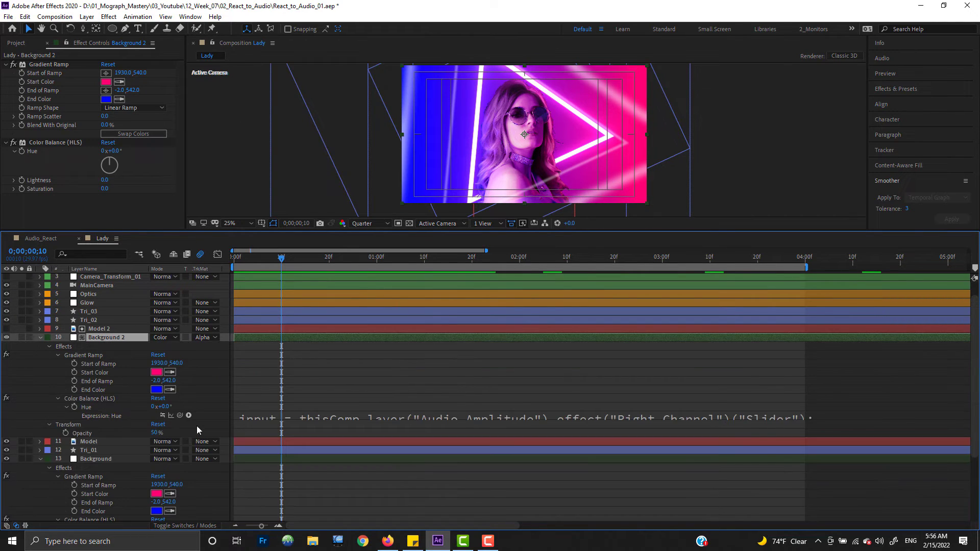
{"action": "left_click", "coordinate": [161, 416]}
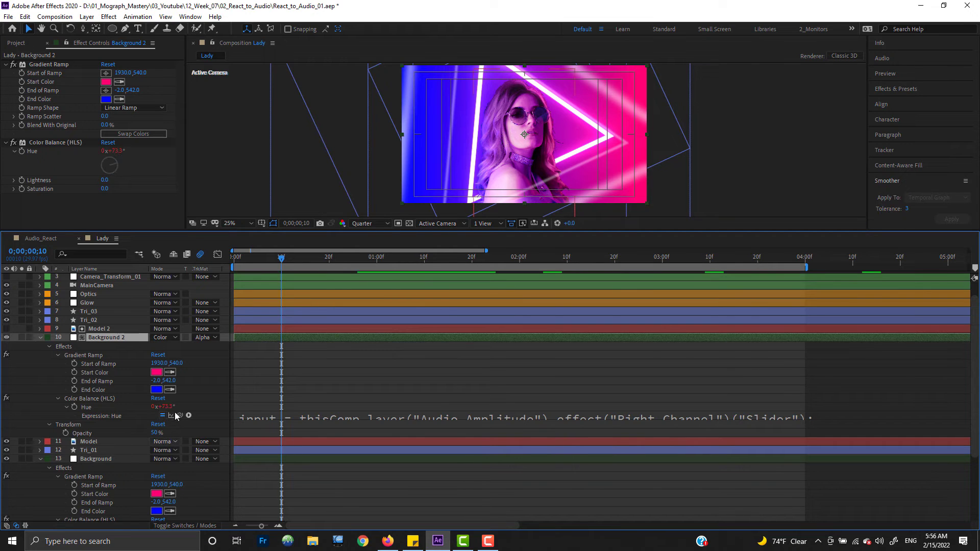
Match Background 2's base Hue to the Background layer's by setting it to -73°.
{"action": "scroll", "coordinate": [173, 484], "scroll_direction": "down", "scroll_amount": 3}
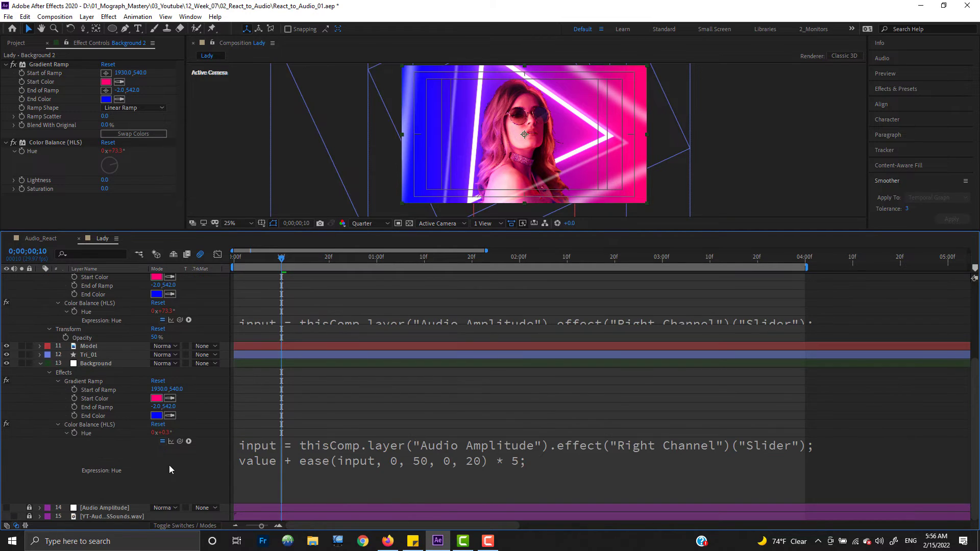
{"action": "left_click", "coordinate": [168, 433]}
{"action": "type", "text": "0"}
{"action": "left_click", "coordinate": [165, 311]}
{"action": "type", "text": "0"}
{"action": "left_click", "coordinate": [34, 305]}
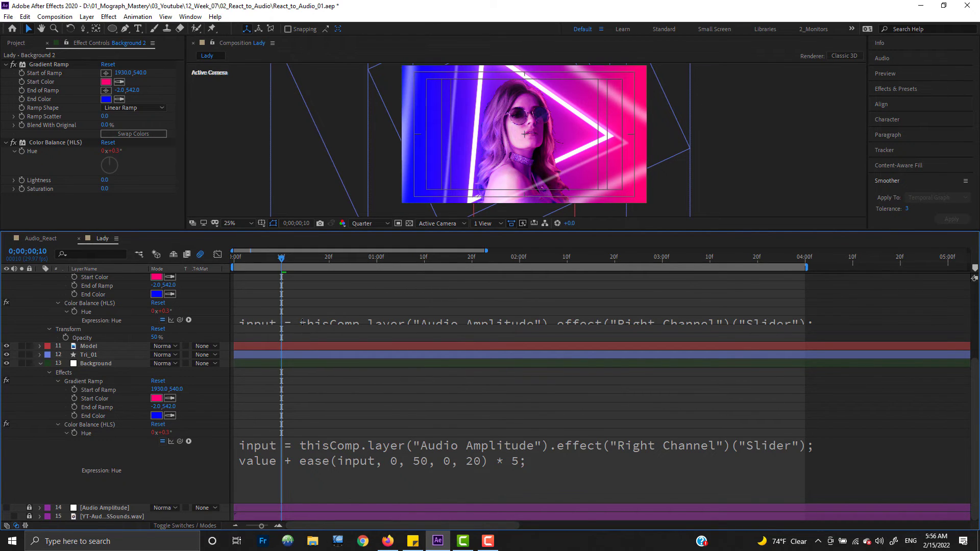
Delete the empty line between the input and ease lines of Background 2's Hue expression and check its base Hue.
{"action": "left_click", "coordinate": [302, 322]}
{"action": "left_click", "coordinate": [308, 341]}
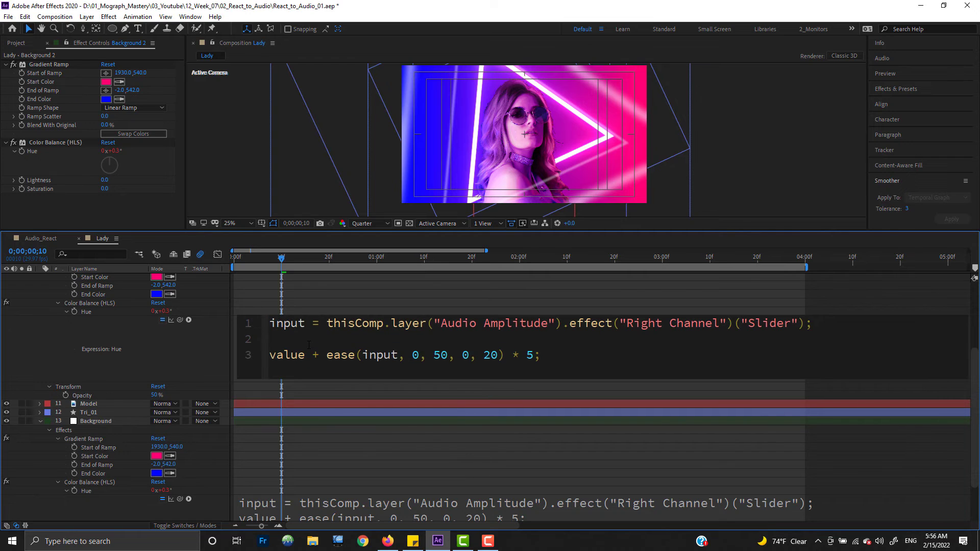
{"action": "key", "text": "BackSpace"}
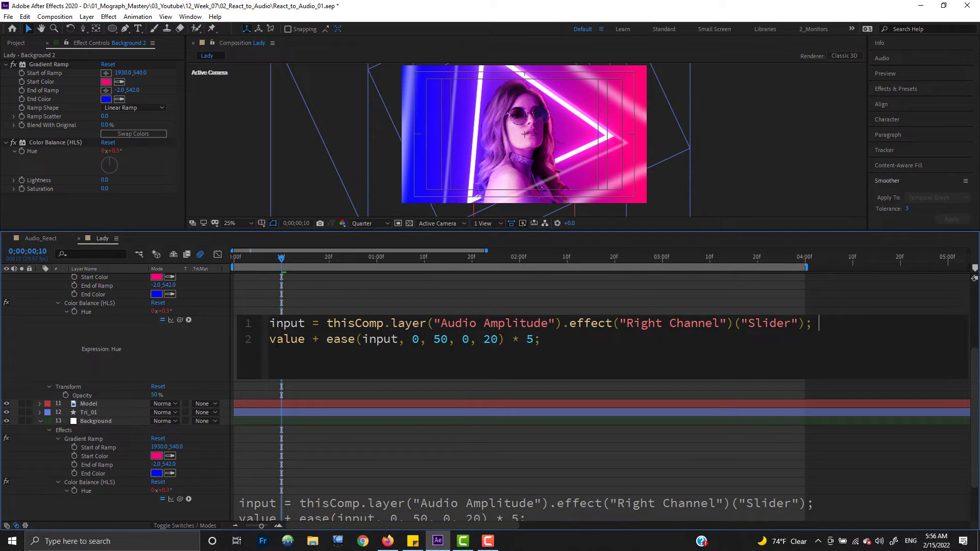
{"action": "left_click", "coordinate": [33, 339]}
{"action": "left_click", "coordinate": [166, 312]}
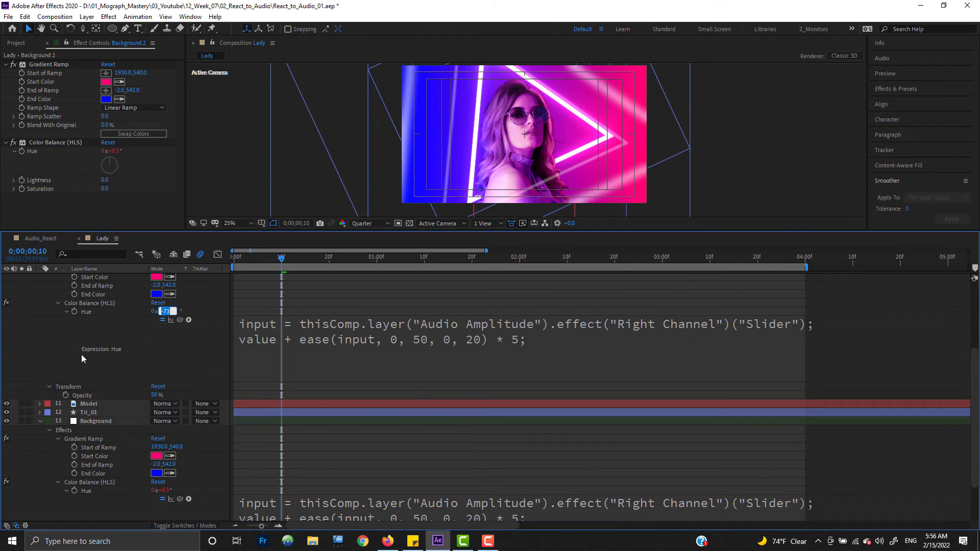
{"action": "left_click", "coordinate": [132, 352]}
Collapse and lock the background layers, check the Model layer's modified properties and lock the Model layer too.
{"action": "scroll", "coordinate": [41, 376], "scroll_direction": "up", "scroll_amount": 4}
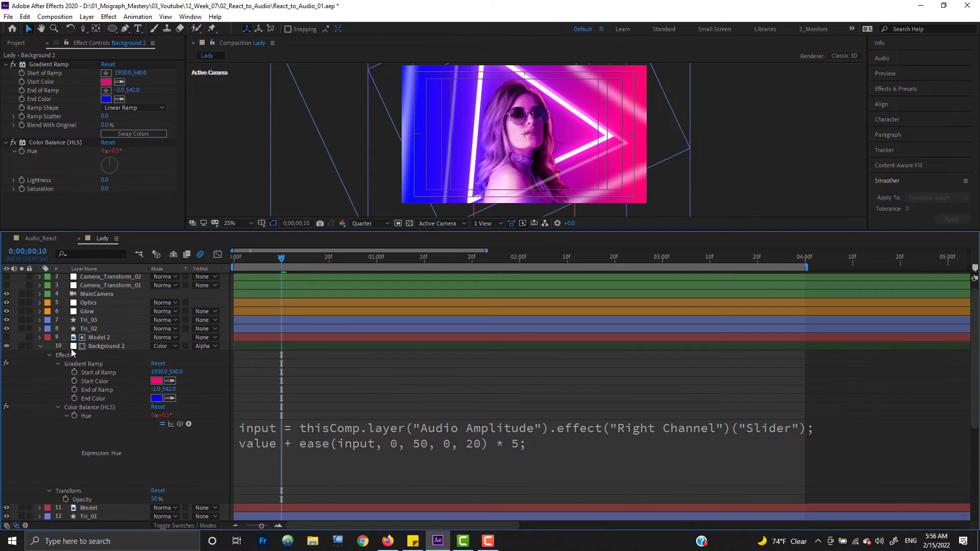
{"action": "left_click", "coordinate": [41, 346]}
{"action": "left_click", "coordinate": [89, 364]}
{"action": "key", "text": "u"}
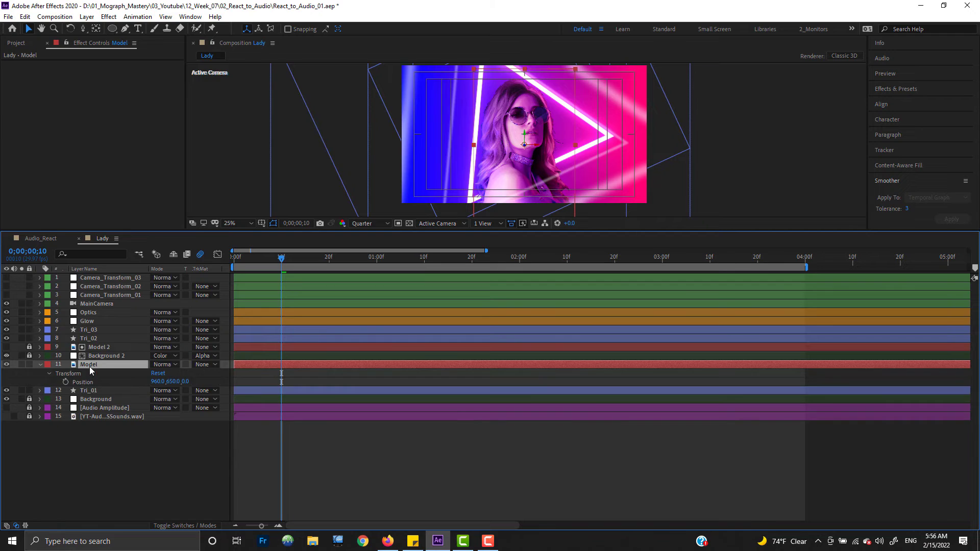
{"action": "key", "text": "u"}
{"action": "left_click", "coordinate": [29, 364]}
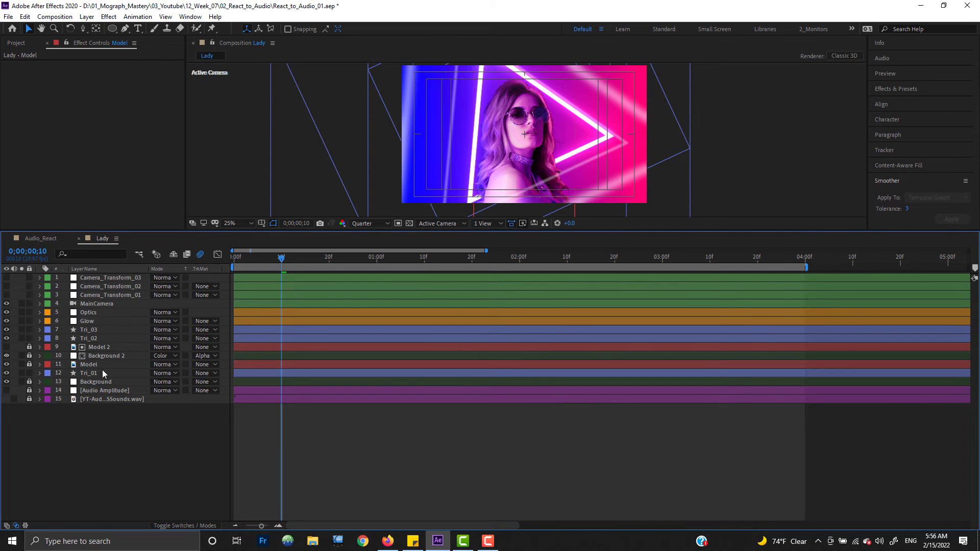
Remove the empty lines from Tri_01's Scale expression, enable the expression and scrub through the start of the timeline.
{"action": "left_click", "coordinate": [87, 373]}
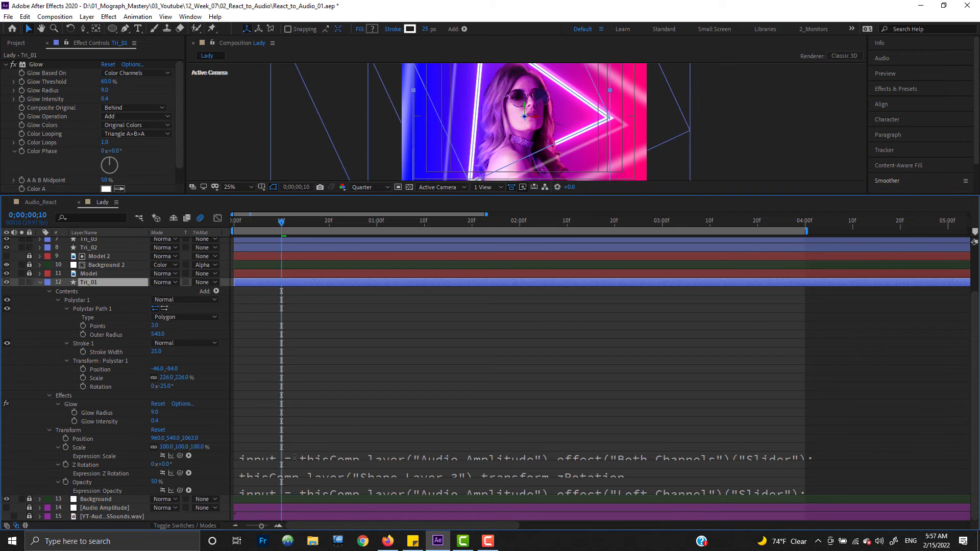
{"action": "left_click", "coordinate": [306, 458]}
{"action": "left_click", "coordinate": [289, 473]}
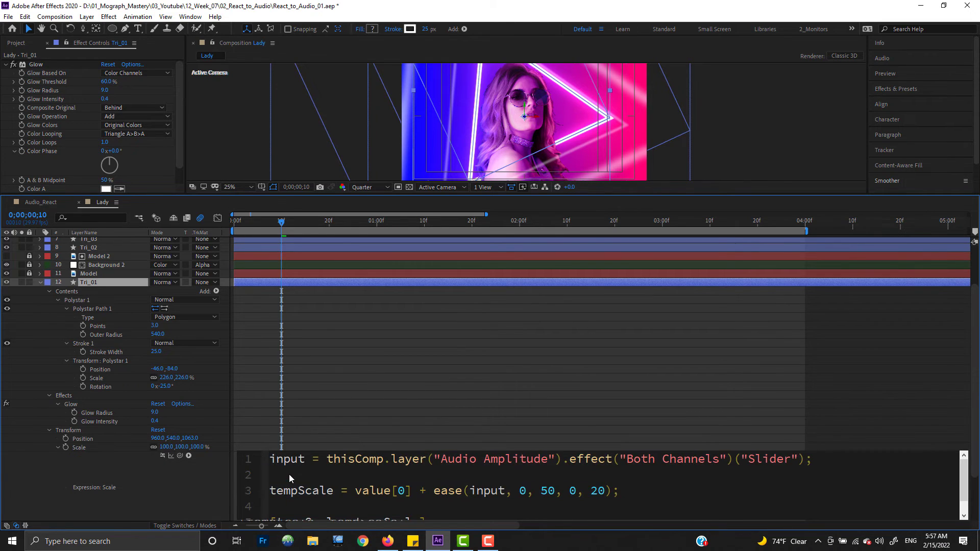
{"action": "key", "text": "BackSpace"}
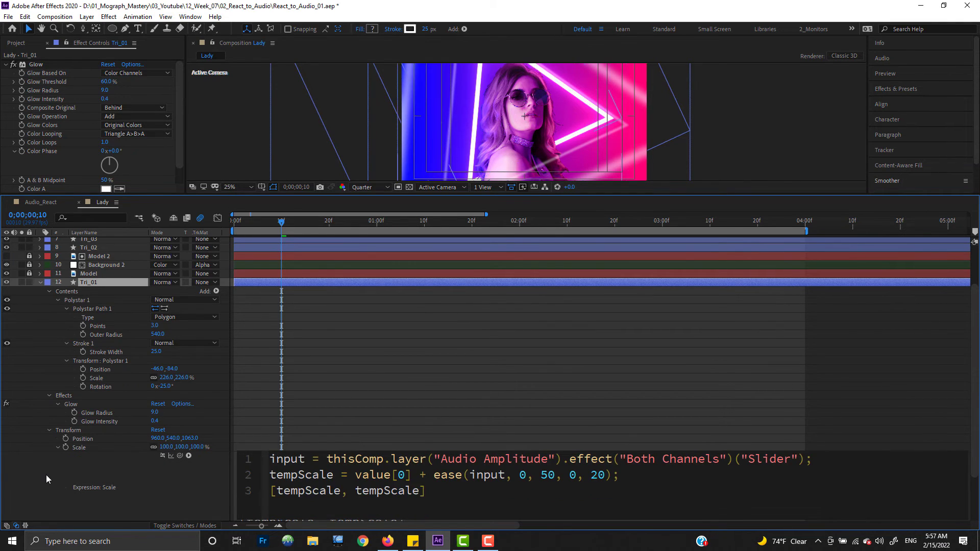
{"action": "left_click", "coordinate": [46, 475]}
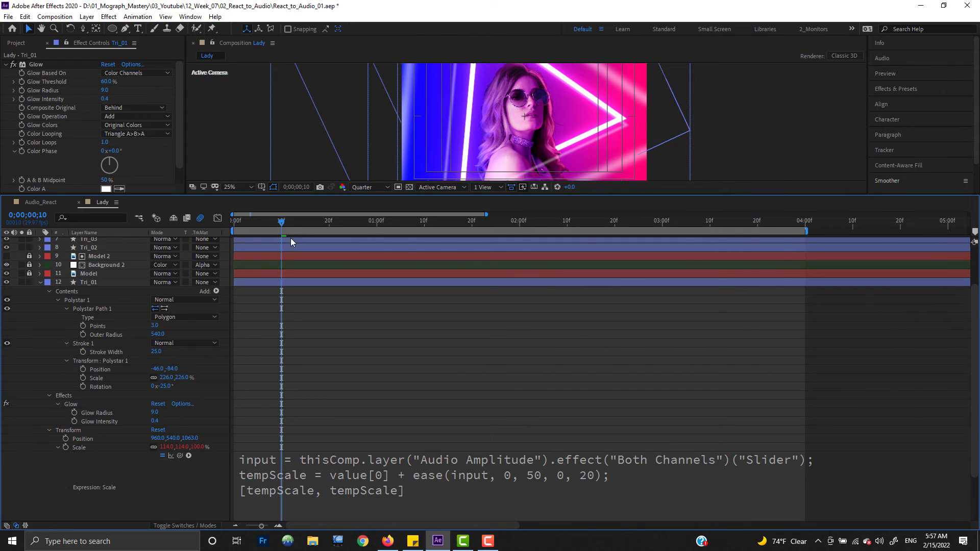
{"action": "left_click_drag", "start_coordinate": [253, 223], "coordinate": [309, 227]}
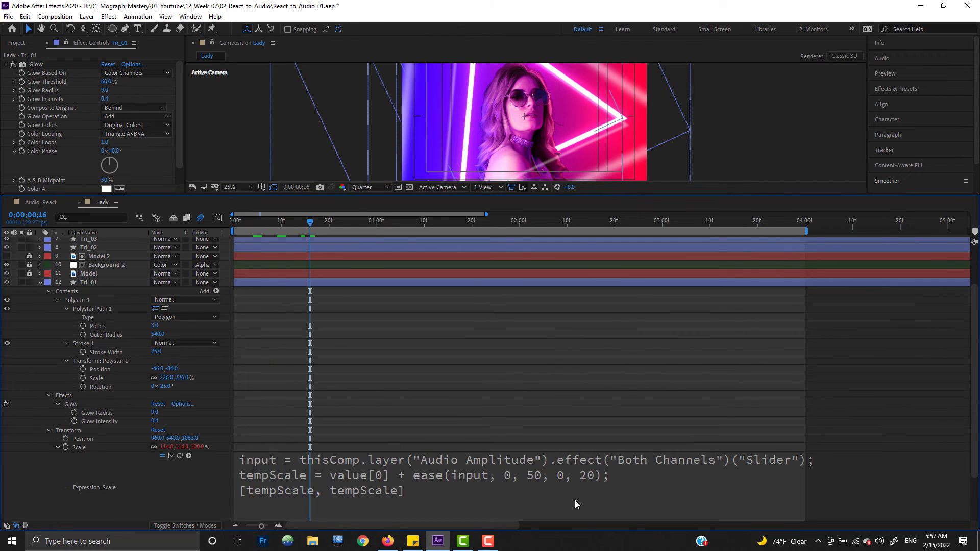
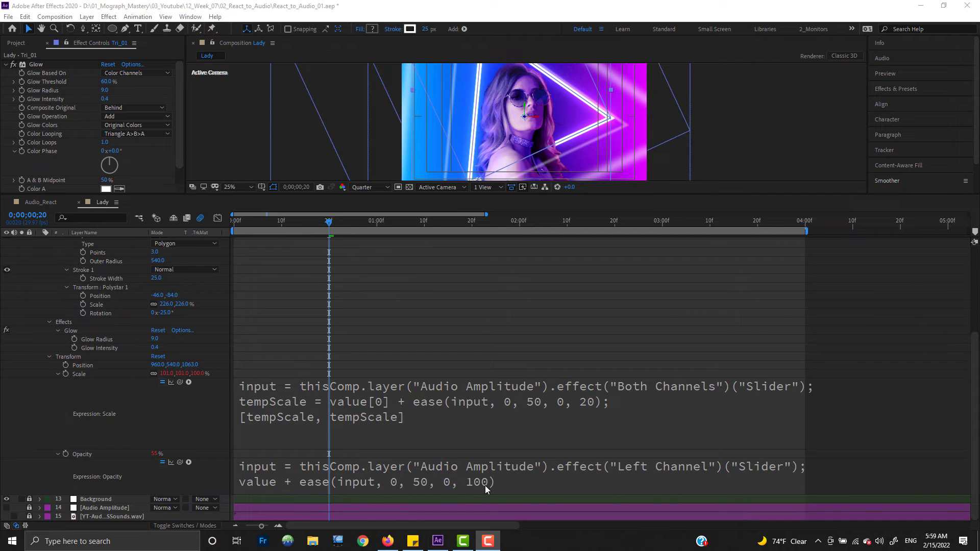
Check Tri_01's base Opacity value and display only the layer's rotation properties.
{"action": "left_click", "coordinate": [158, 453]}
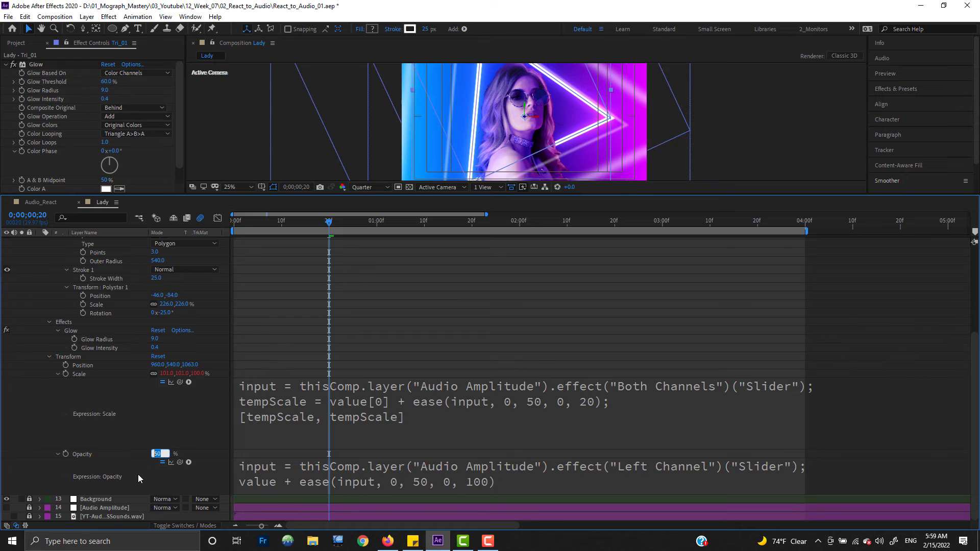
{"action": "left_click", "coordinate": [25, 422]}
{"action": "scroll", "coordinate": [139, 456], "scroll_direction": "up", "scroll_amount": 3}
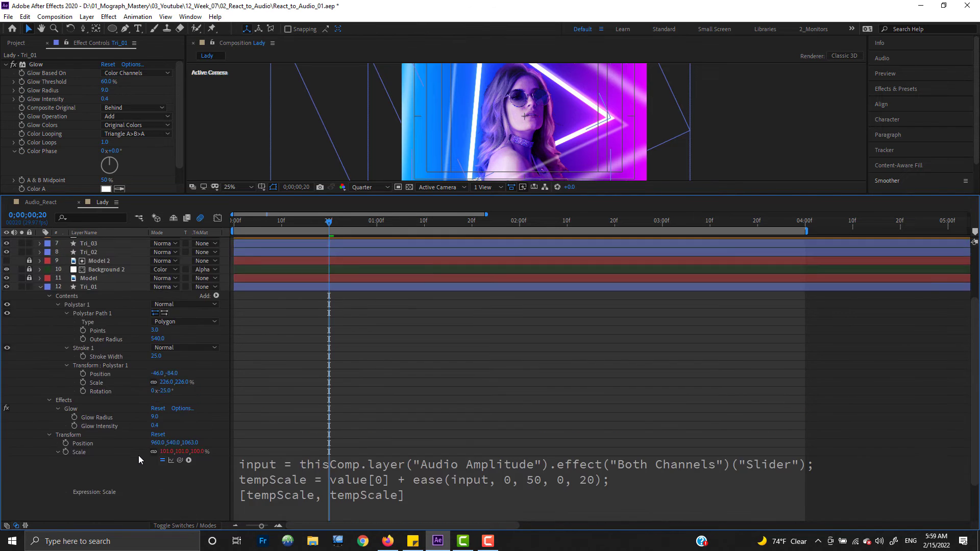
{"action": "scroll", "coordinate": [138, 459], "scroll_direction": "up", "scroll_amount": 1}
{"action": "left_click", "coordinate": [92, 315]}
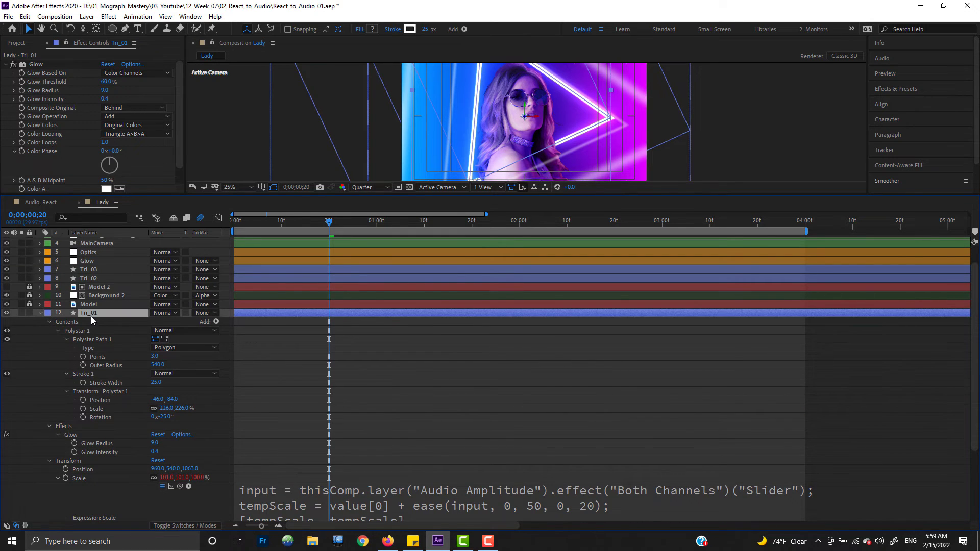
{"action": "key", "text": "r"}
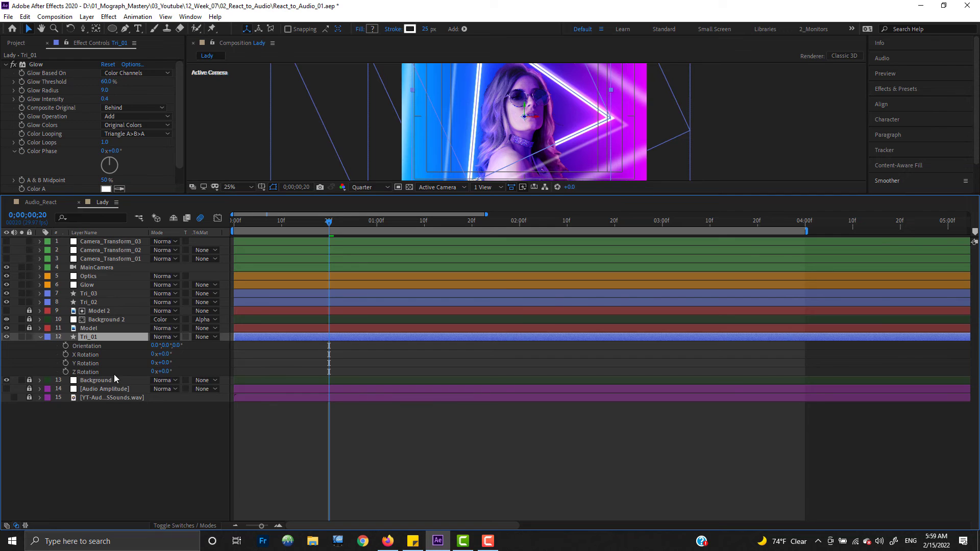
Reveal Tri_03's modified properties, delete the empty line in its Z Rotation expression and enable the expression.
{"action": "left_click", "coordinate": [92, 294]}
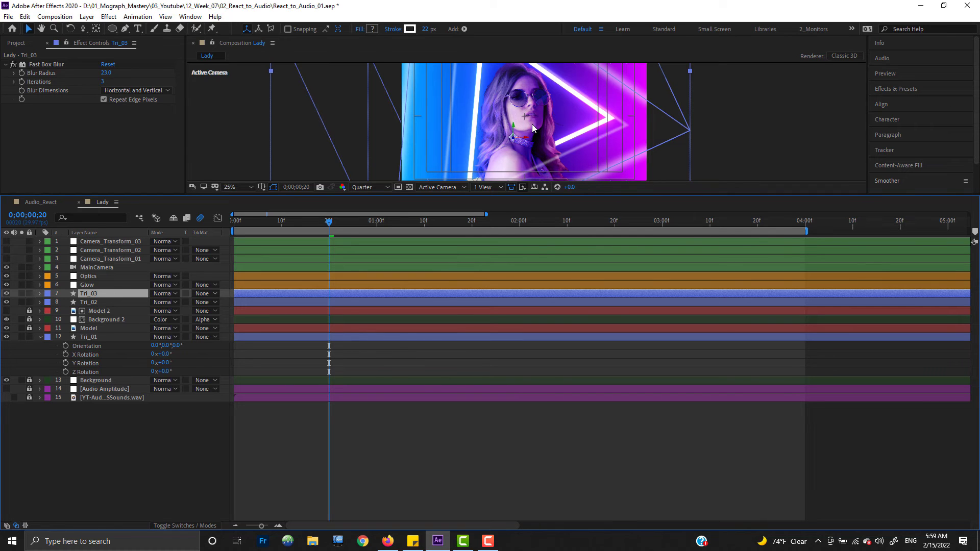
{"action": "scroll", "coordinate": [531, 124], "scroll_direction": "down", "scroll_amount": 1}
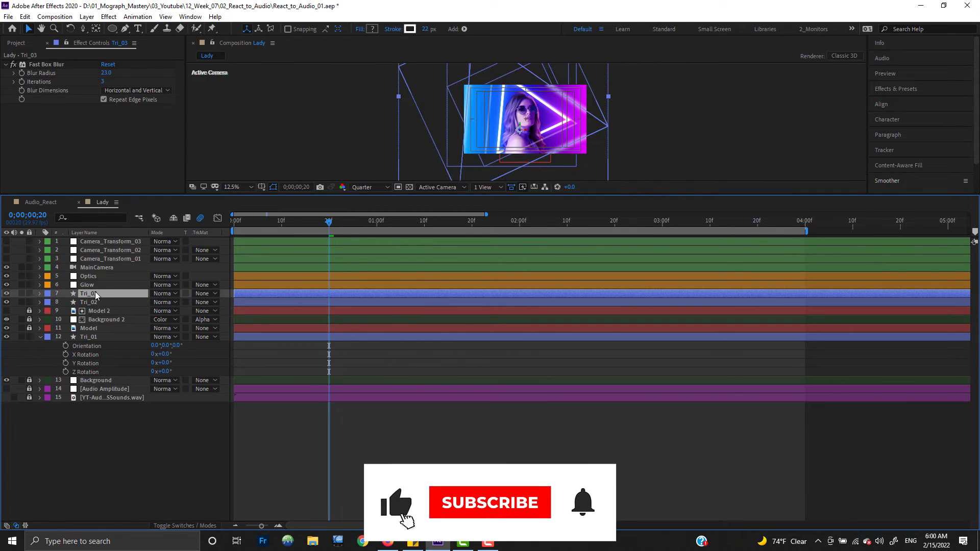
{"action": "key", "text": "u"}
{"action": "key", "text": "u"}
{"action": "scroll", "coordinate": [234, 379], "scroll_direction": "down", "scroll_amount": 3}
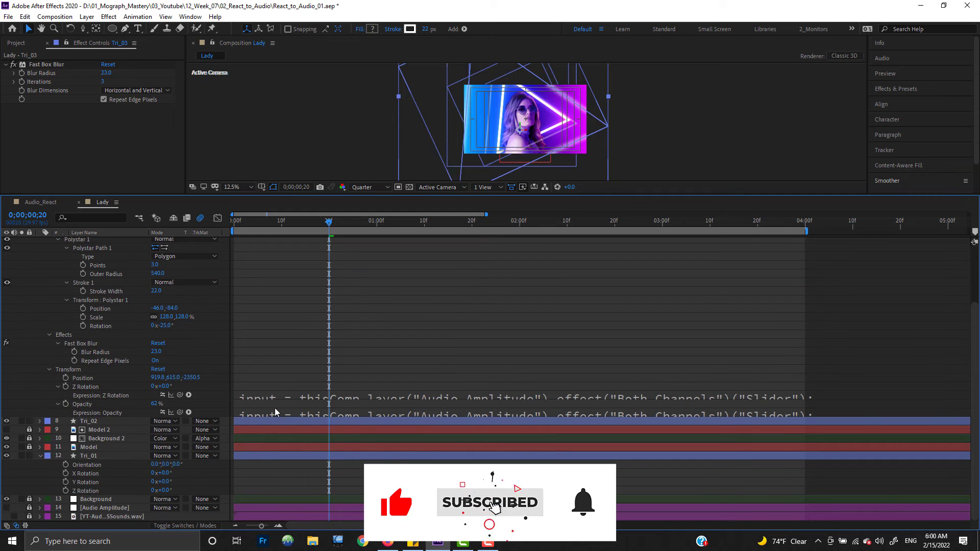
{"action": "left_click", "coordinate": [275, 400]}
{"action": "left_click", "coordinate": [293, 413]}
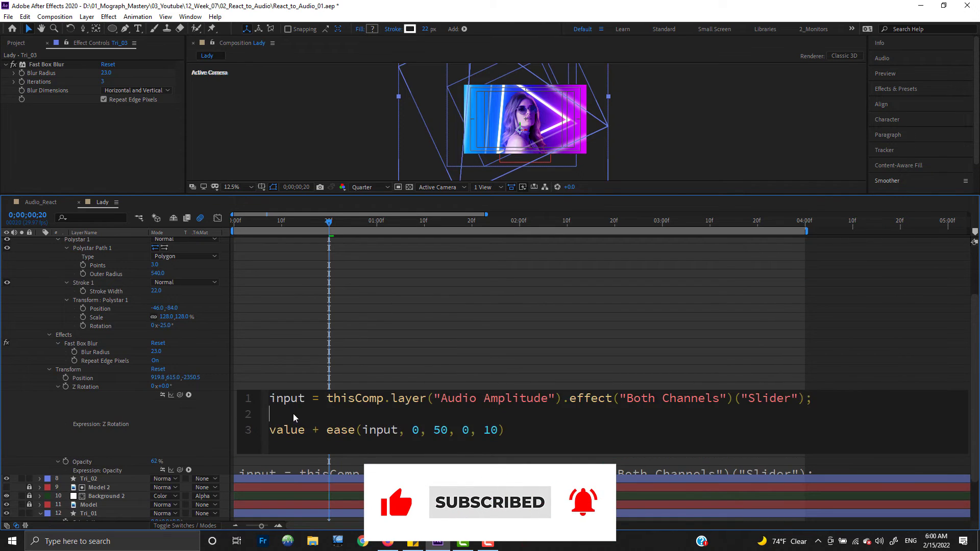
{"action": "left_click", "coordinate": [375, 459]}
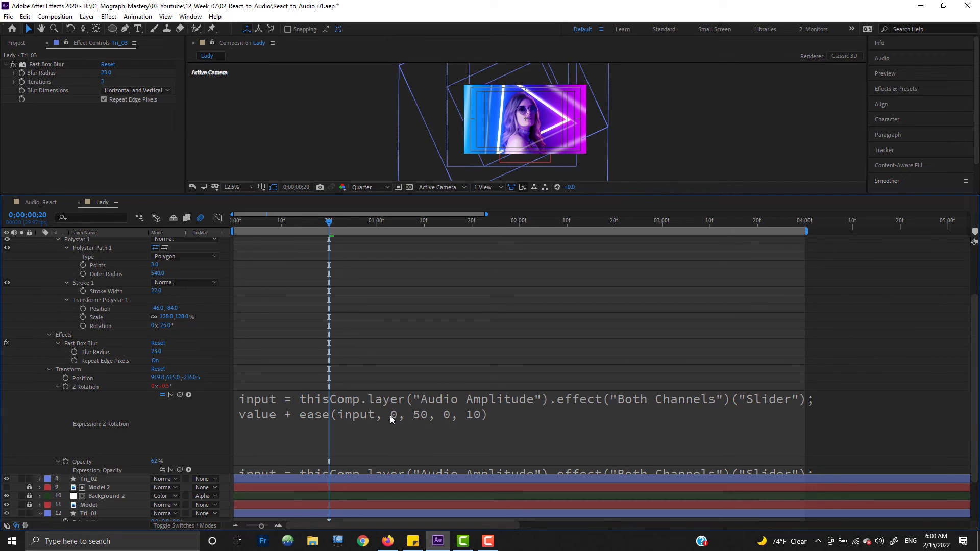
Delete the empty line in Tri_03's Opacity expression and enable the expression.
{"action": "left_click", "coordinate": [305, 473]}
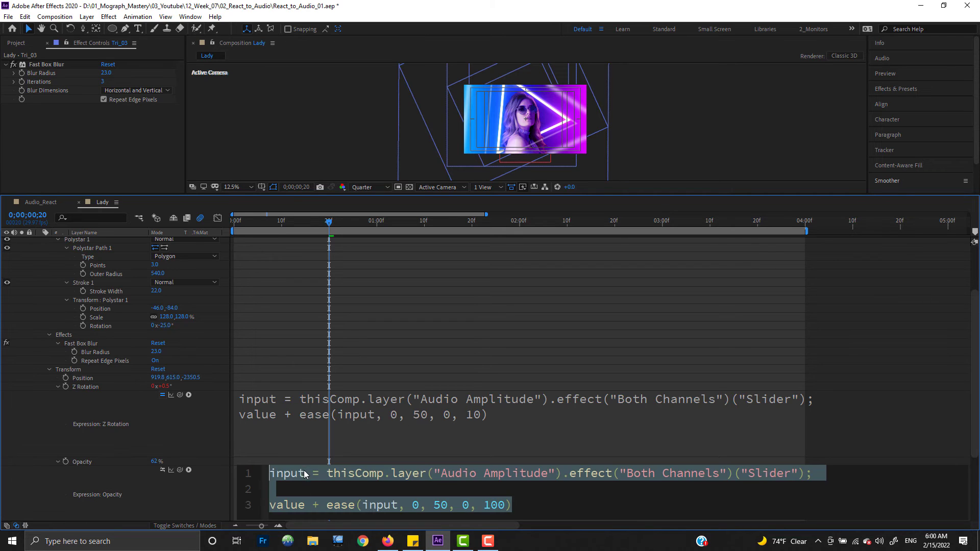
{"action": "left_click", "coordinate": [307, 493]}
{"action": "key", "text": "BackSpace"}
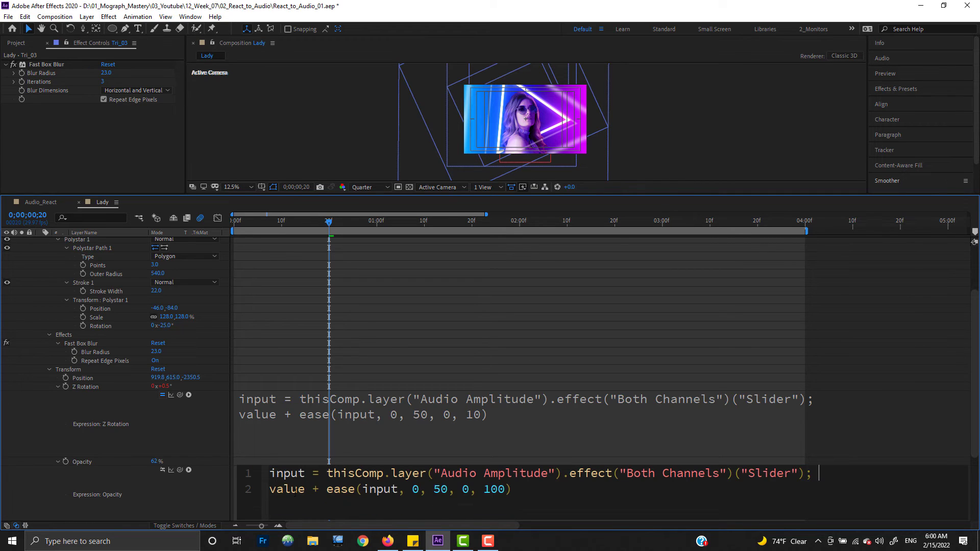
{"action": "left_click", "coordinate": [33, 429]}
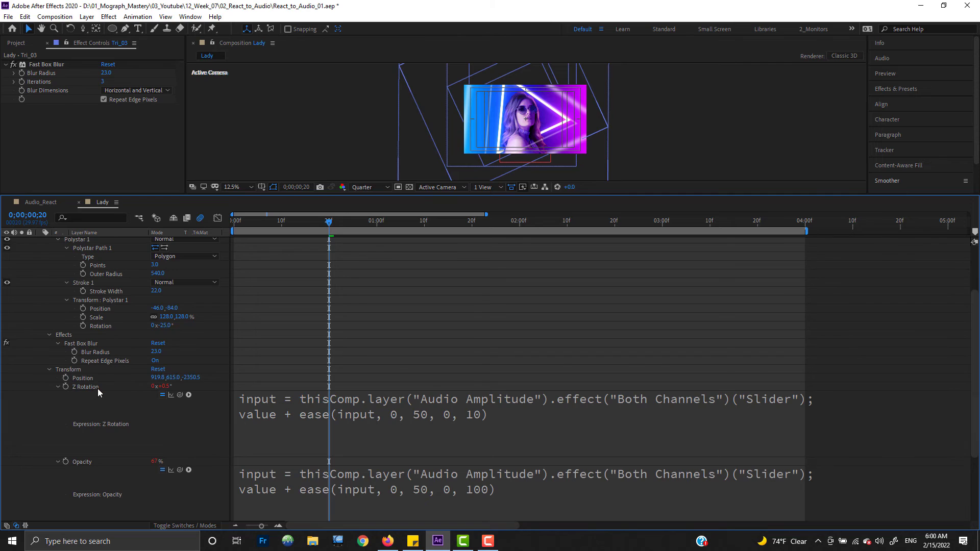
Display only the rotation properties of the Tri_03 layer.
{"action": "scroll", "coordinate": [97, 388], "scroll_direction": "up", "scroll_amount": 3}
{"action": "left_click", "coordinate": [90, 295]}
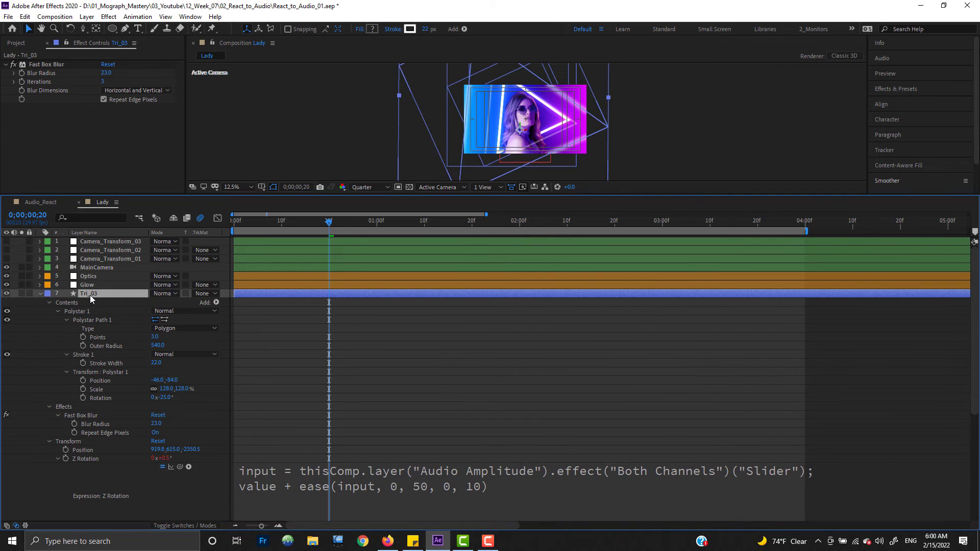
{"action": "key", "text": "r"}
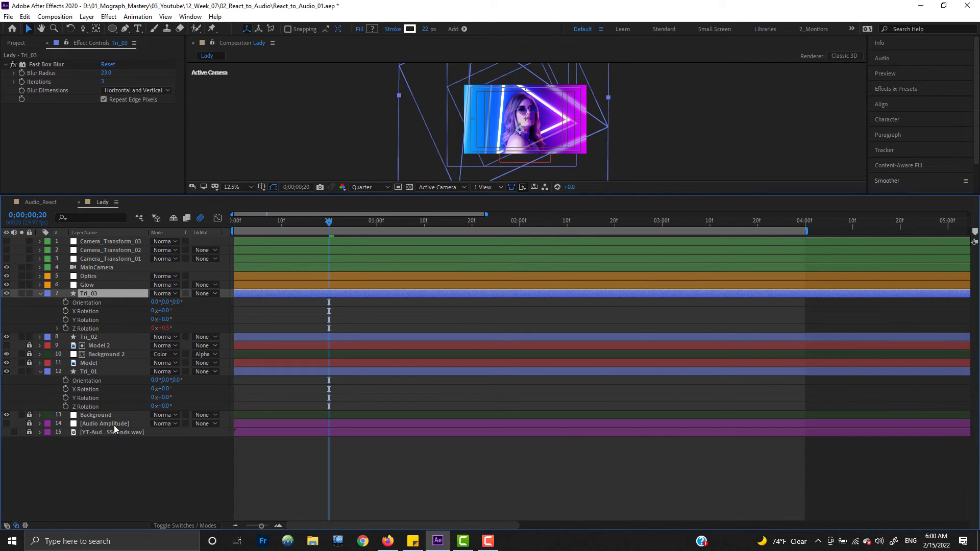
Link Tri_01's Z Rotation to Tri_03's Z Rotation with an expression and collapse the Tri_01 layer.
{"action": "left_click", "coordinate": [66, 407], "text": "alt"}
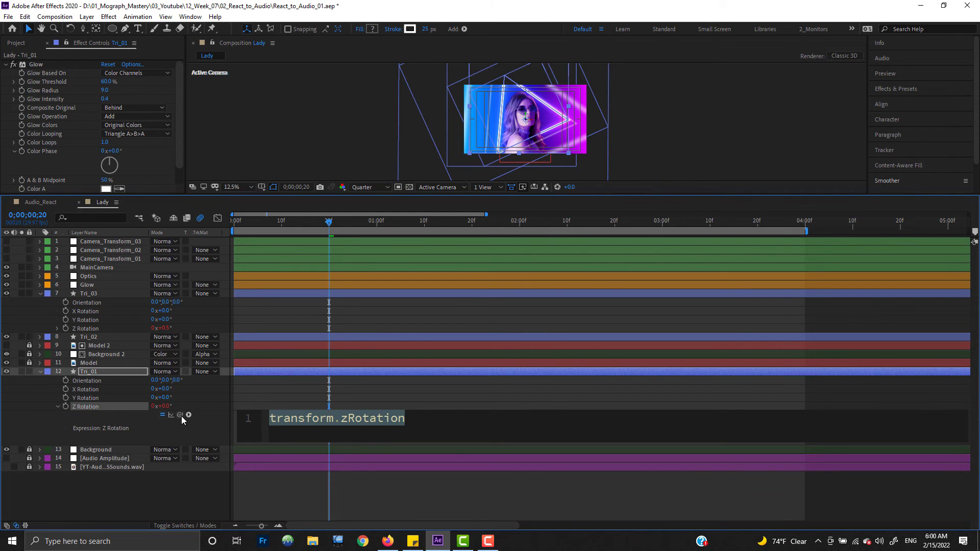
{"action": "left_click_drag", "start_coordinate": [181, 415], "coordinate": [85, 328]}
{"action": "left_click", "coordinate": [32, 424]}
{"action": "left_click", "coordinate": [41, 372]}
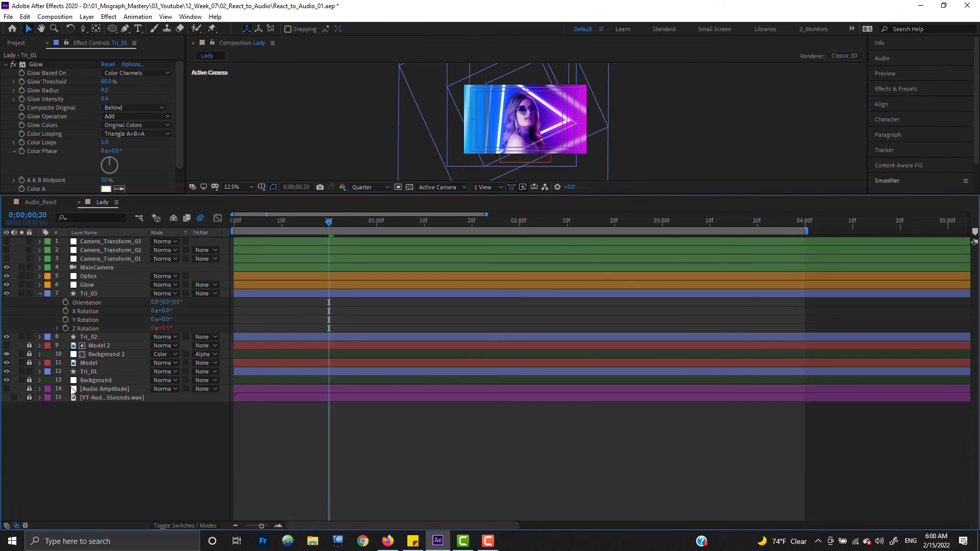
Lock the Tri_01 layer and display Tri_03's Z Rotation expression.
{"action": "left_click", "coordinate": [89, 373]}
{"action": "key", "text": "."}
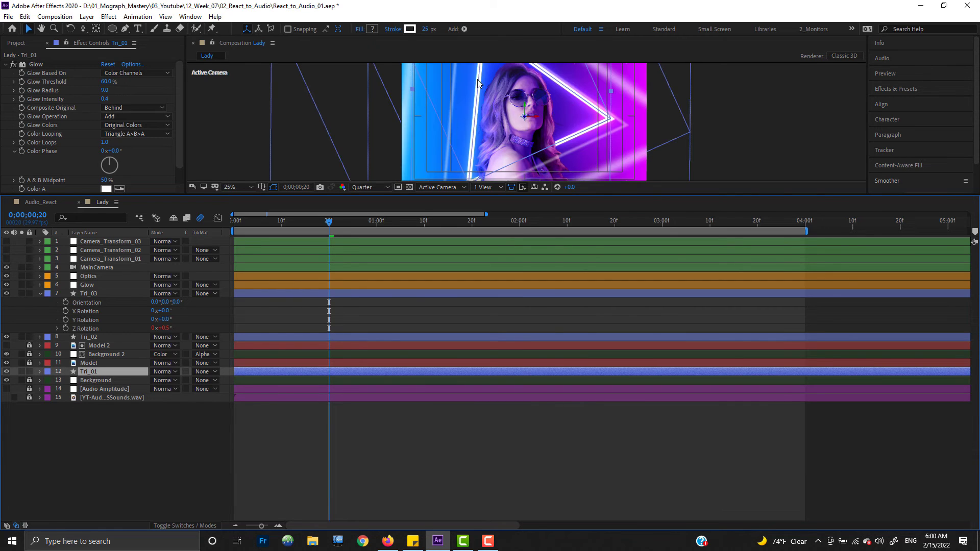
{"action": "left_click", "coordinate": [29, 372]}
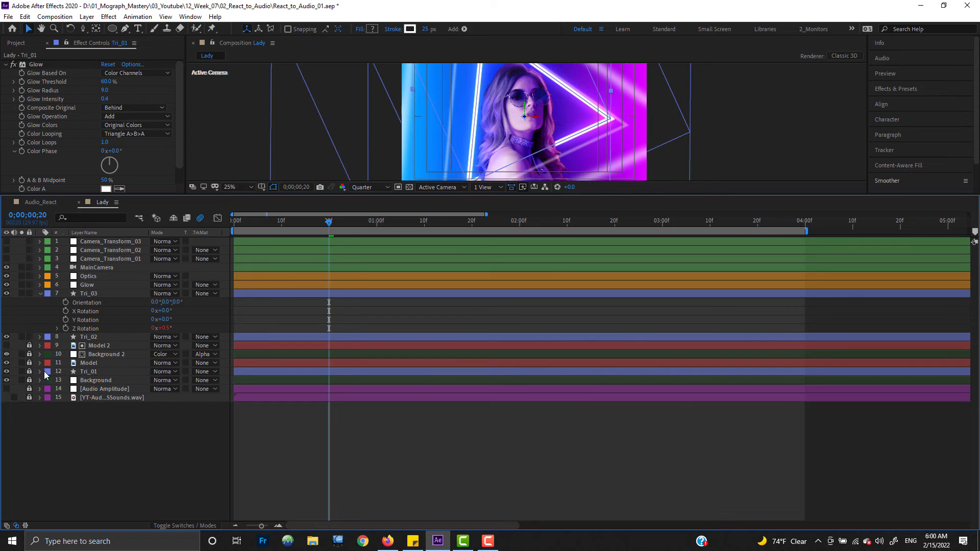
{"action": "left_click", "coordinate": [89, 293]}
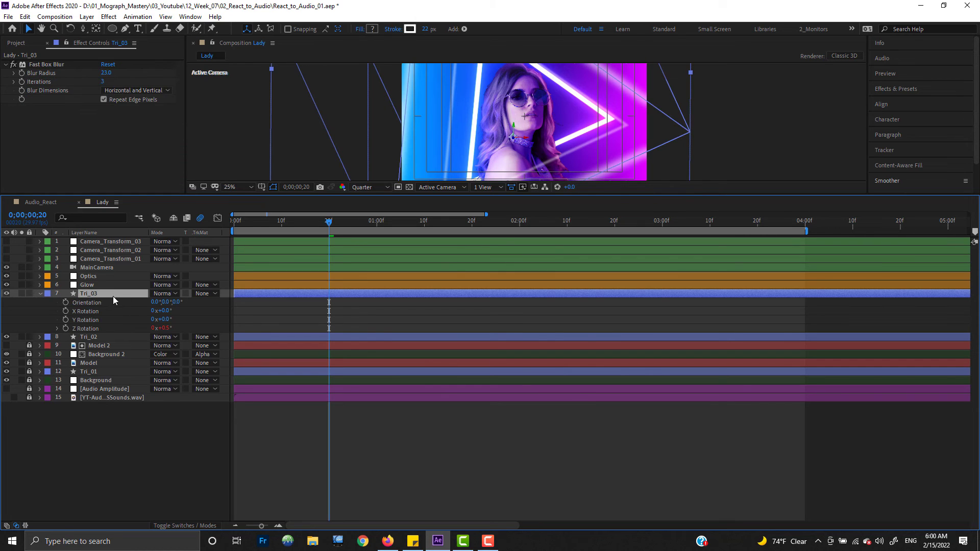
{"action": "left_click", "coordinate": [58, 328]}
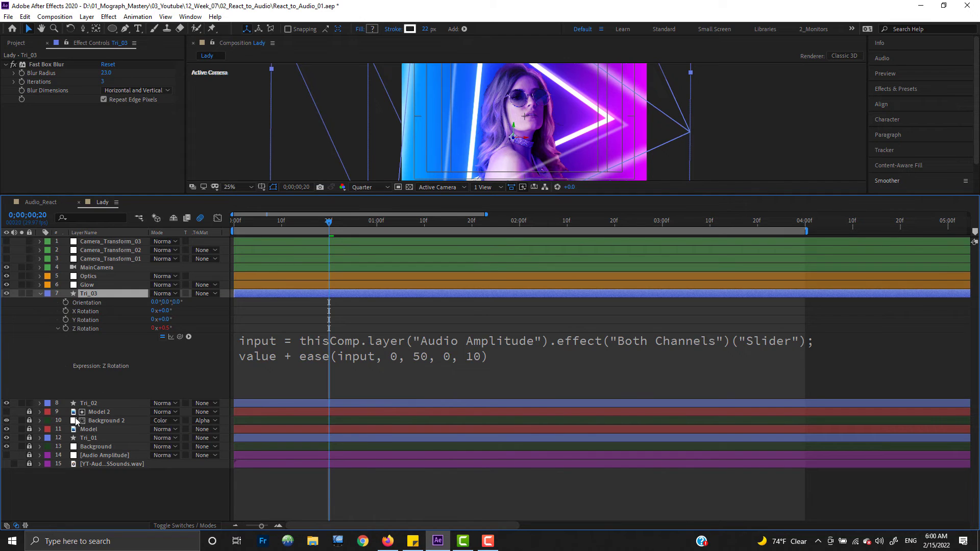
Reveal Tri_02's modified properties, delete the empty line in its Opacity expression and enable the expression.
{"action": "left_click", "coordinate": [87, 403]}
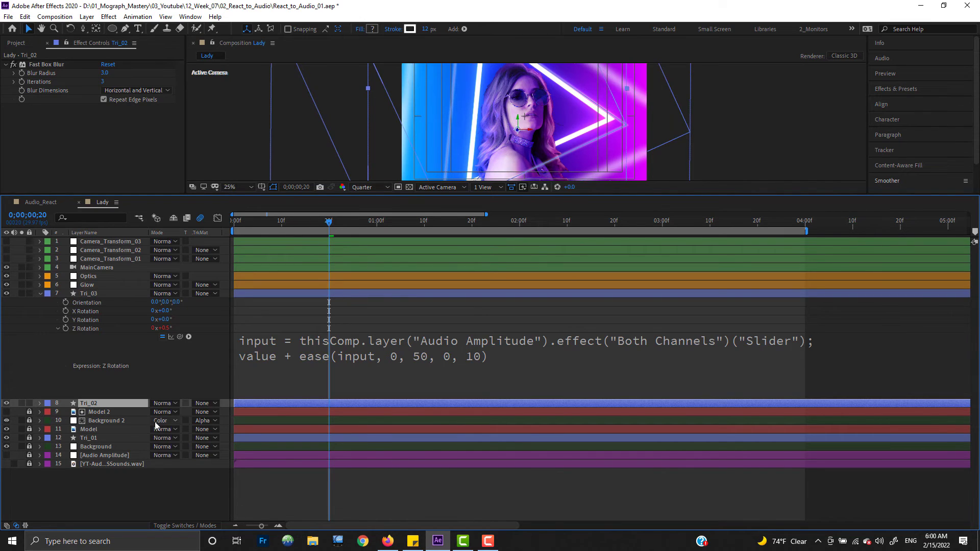
{"action": "key", "text": "u"}
{"action": "key", "text": "u"}
{"action": "scroll", "coordinate": [335, 439], "scroll_direction": "down", "scroll_amount": 3}
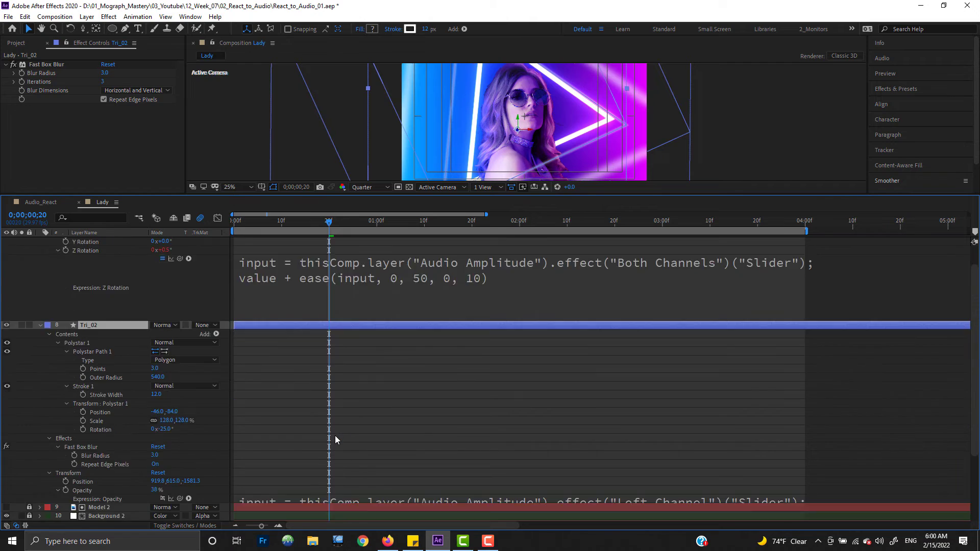
{"action": "scroll", "coordinate": [335, 440], "scroll_direction": "down", "scroll_amount": 2}
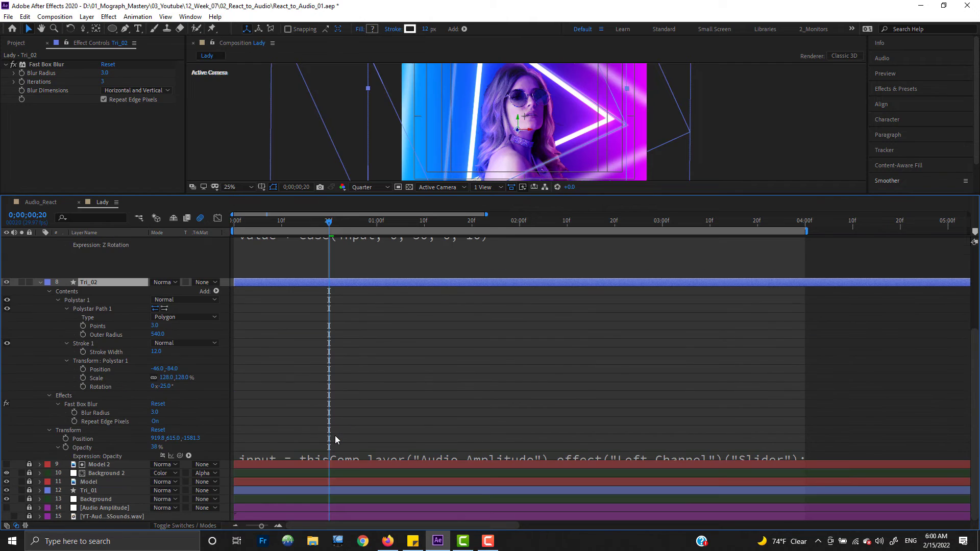
{"action": "left_click", "coordinate": [301, 460]}
{"action": "left_click", "coordinate": [314, 479]}
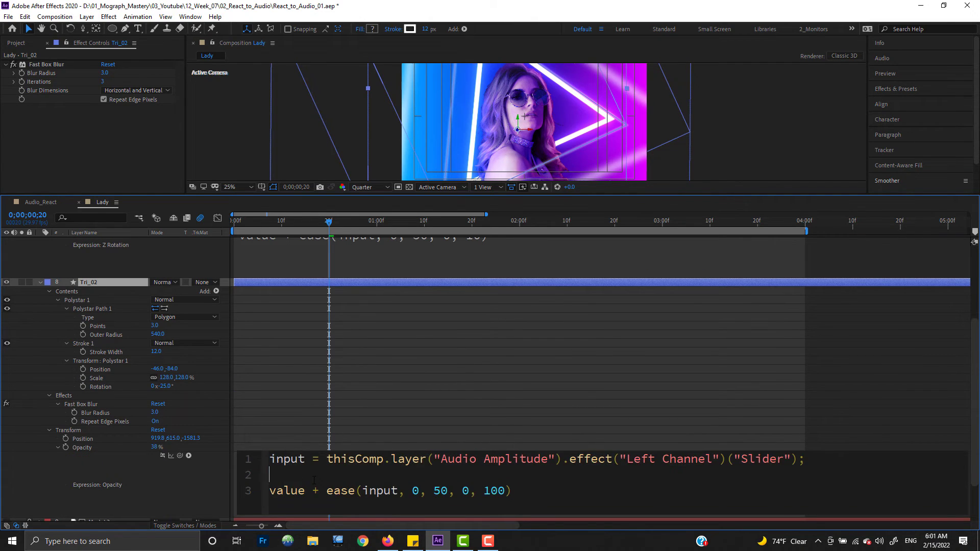
{"action": "key", "text": "BackSpace"}
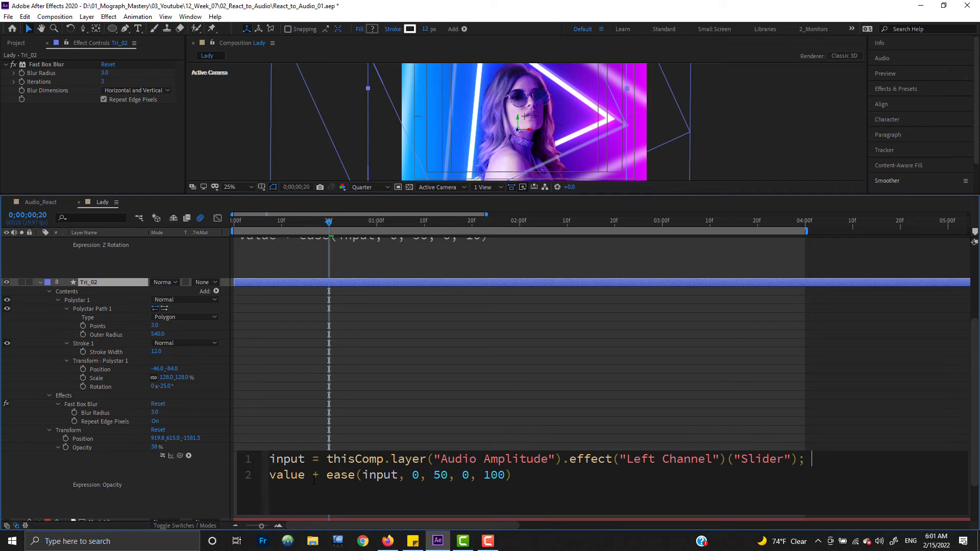
{"action": "left_click", "coordinate": [34, 479]}
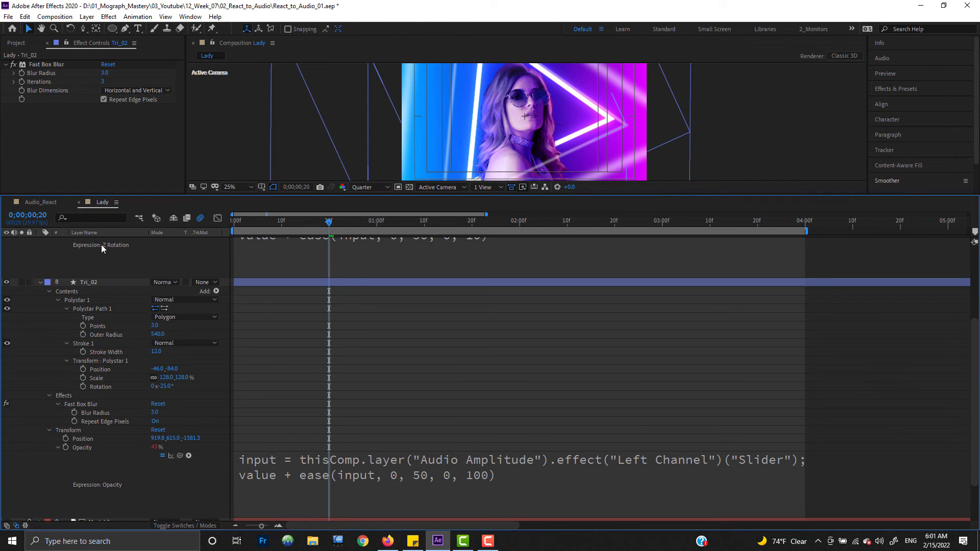
Link Tri_02's Z Rotation to Tri_03's Z Rotation with an expression and collapse the Tri_02 layer.
{"action": "left_click", "coordinate": [102, 282]}
{"action": "key", "text": "r"}
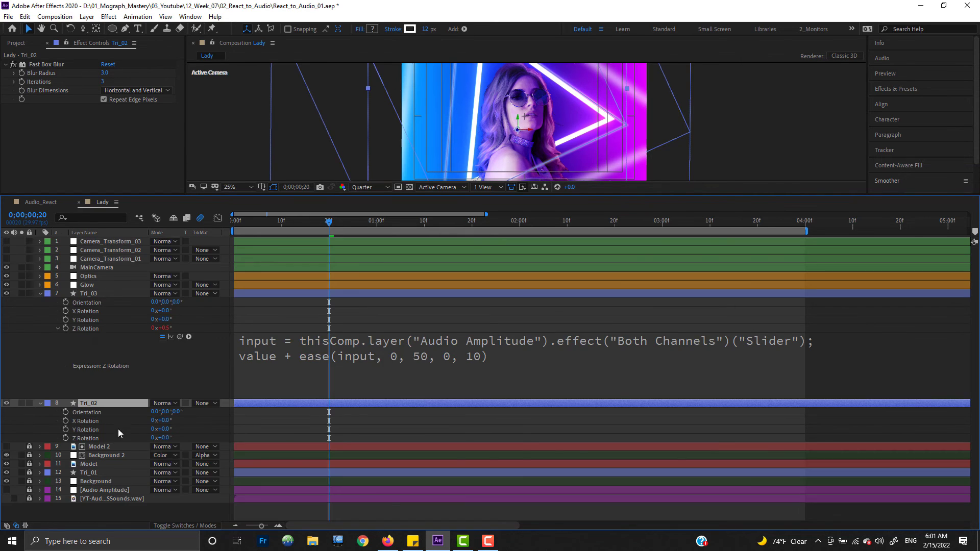
{"action": "left_click", "coordinate": [66, 437], "text": "alt"}
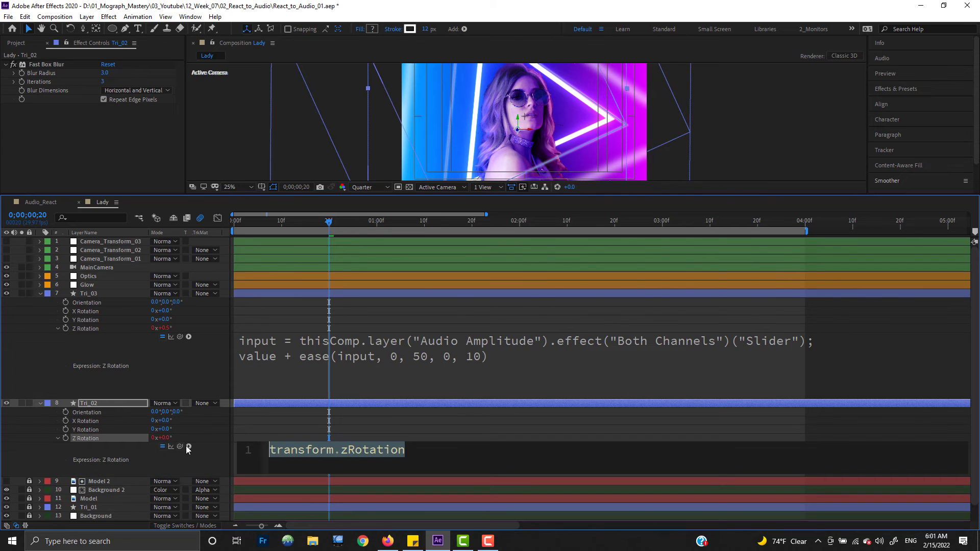
{"action": "left_click_drag", "start_coordinate": [180, 446], "coordinate": [85, 328]}
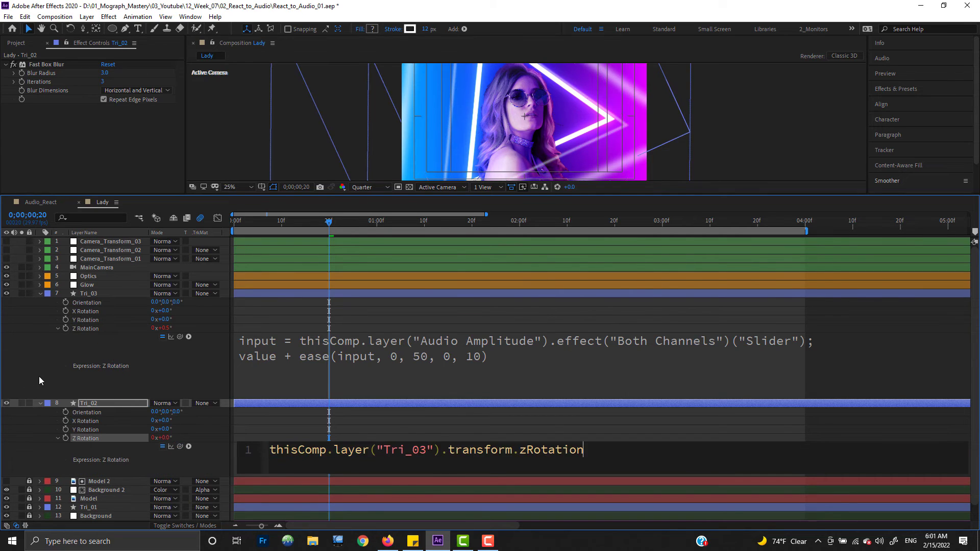
{"action": "left_click", "coordinate": [39, 376]}
{"action": "left_click", "coordinate": [41, 403]}
Collapse the Tri_03 layer and lock both Tri_03 and Tri_02.
{"action": "left_click", "coordinate": [69, 294]}
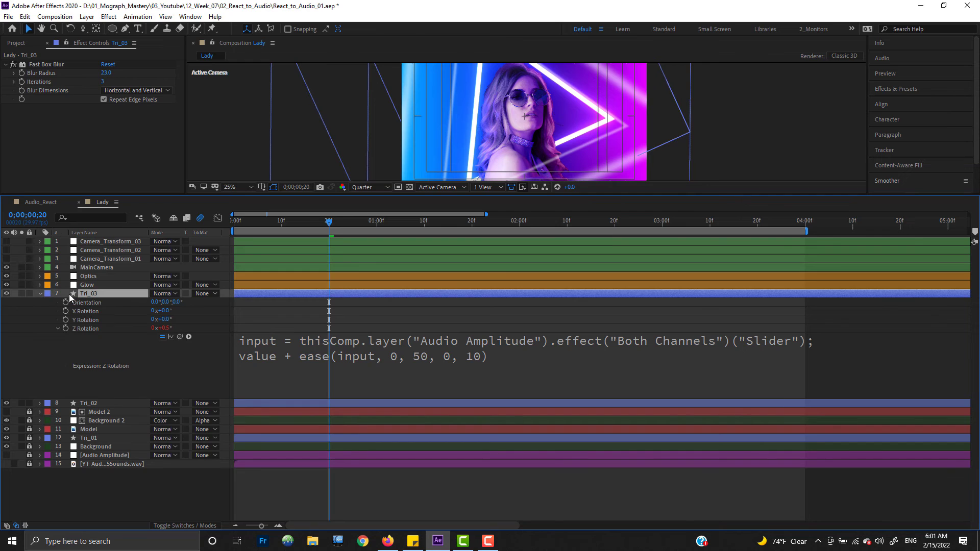
{"action": "left_click", "coordinate": [40, 295]}
{"action": "left_click_drag", "start_coordinate": [29, 293], "coordinate": [29, 302]}
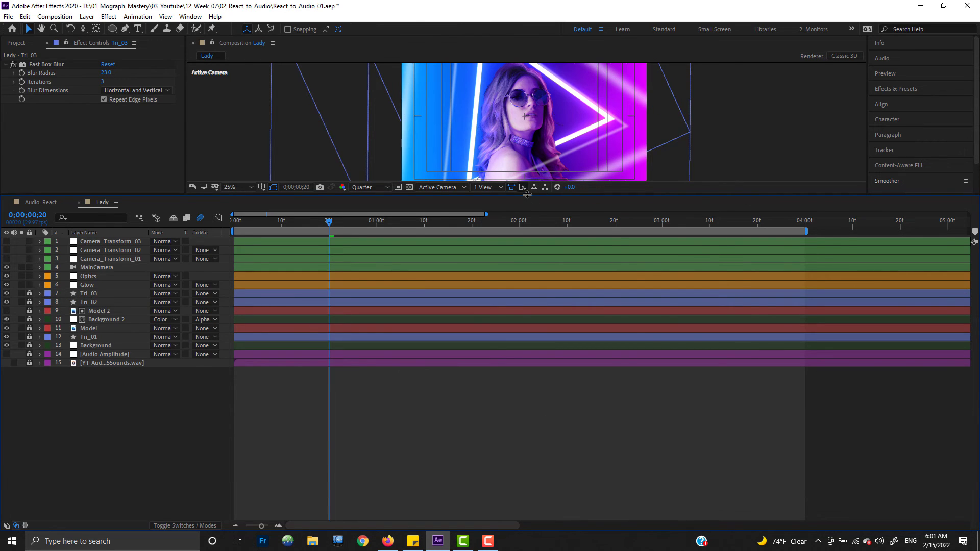
Enlarge the composition view and play a preview of the triangles' audio-driven rotation and opacity.
{"action": "left_click_drag", "start_coordinate": [528, 194], "coordinate": [539, 358]}
{"action": "scroll", "coordinate": [582, 198], "scroll_direction": "up", "scroll_amount": 2}
{"action": "key", "text": "space"}
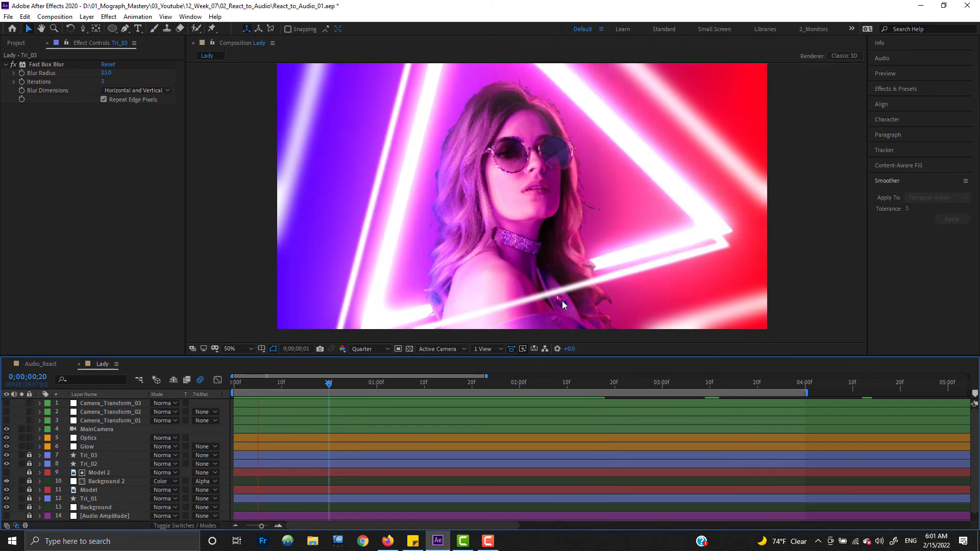
{"action": "key", "text": "space"}
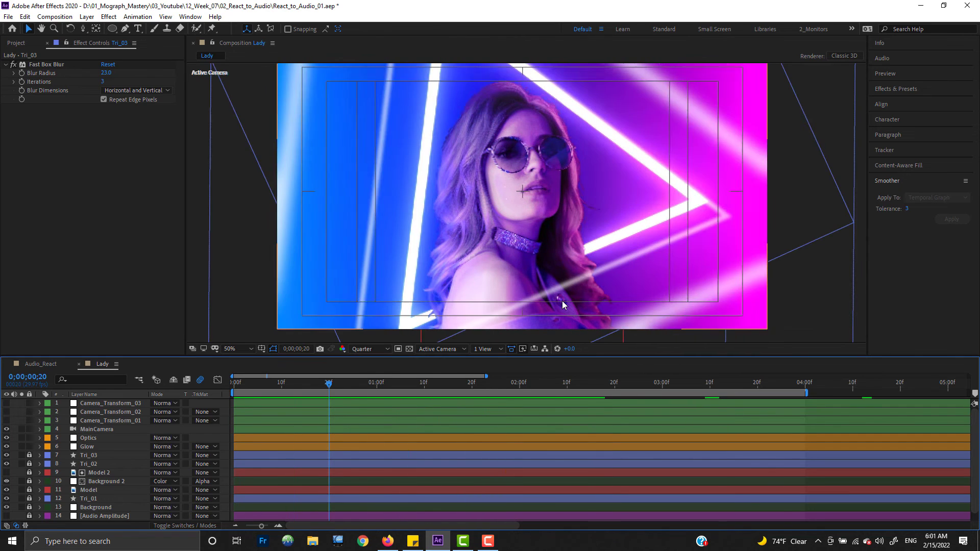
Reveal the Glow layer's modified properties, delete the empty line in Glow 2's Glow Radius expression and enable the expression.
{"action": "left_click", "coordinate": [87, 446]}
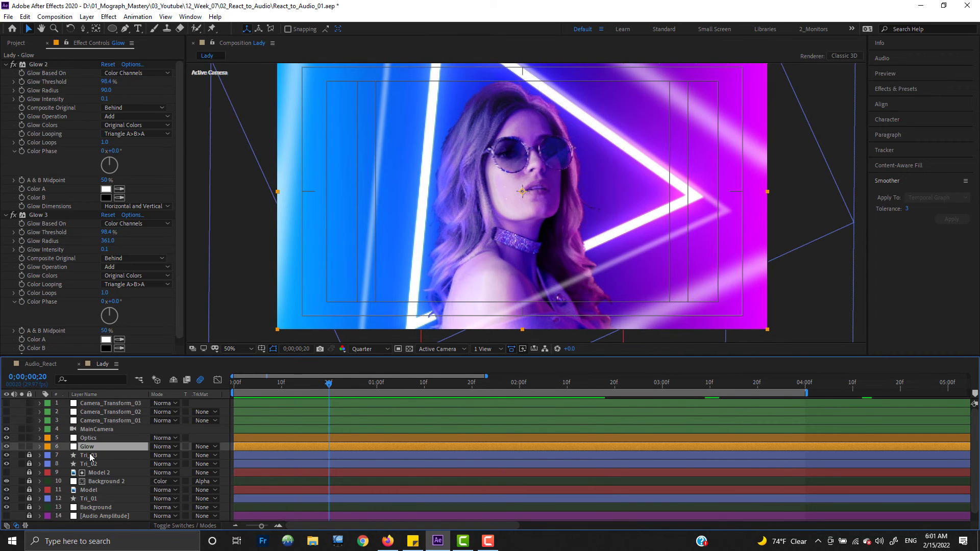
{"action": "key", "text": "u"}
{"action": "key", "text": "u"}
{"action": "left_click_drag", "start_coordinate": [284, 356], "coordinate": [284, 232]}
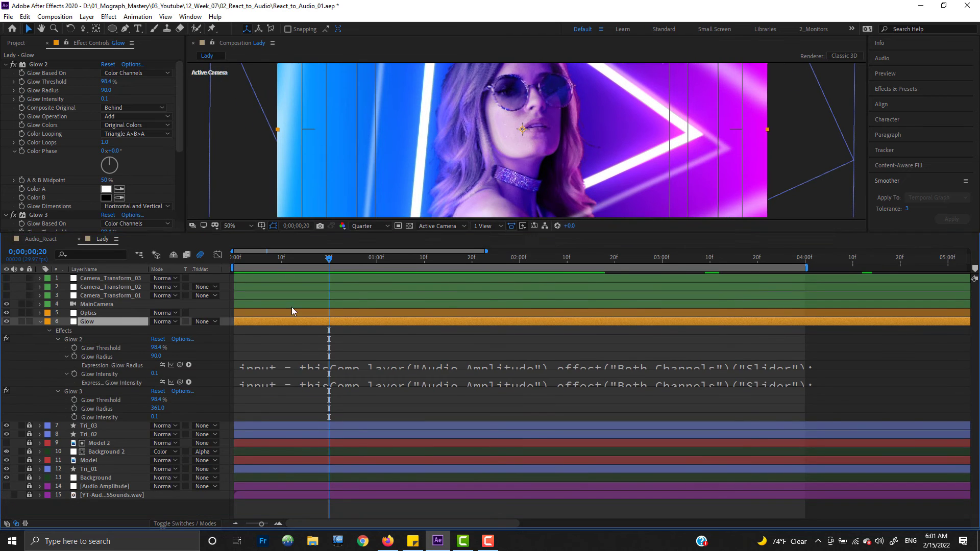
{"action": "left_click", "coordinate": [289, 366]}
{"action": "left_click", "coordinate": [310, 409]}
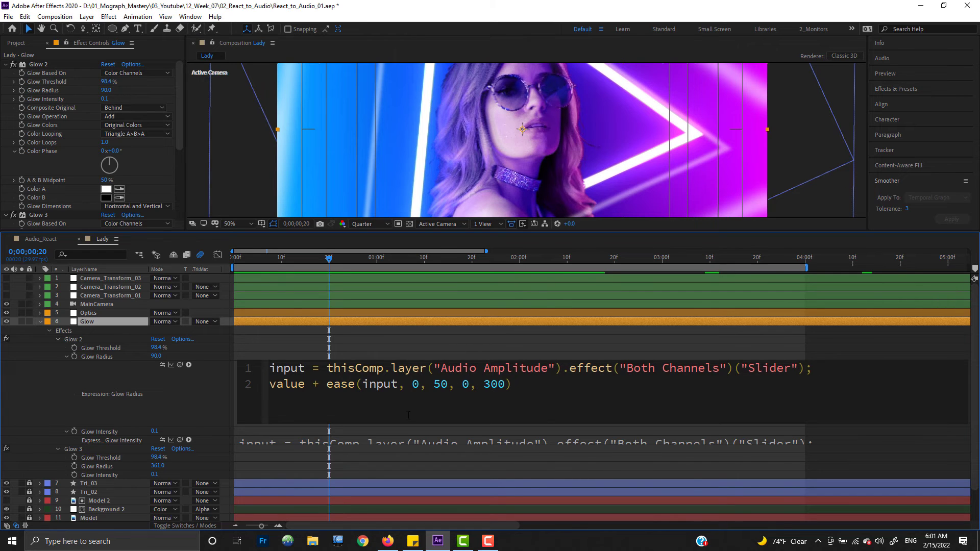
{"action": "left_click", "coordinate": [47, 381]}
Enable Glow 2's Glow Intensity expression and delete its empty line, keeping the ease output range at 0 to 0.1.
{"action": "left_click", "coordinate": [268, 462]}
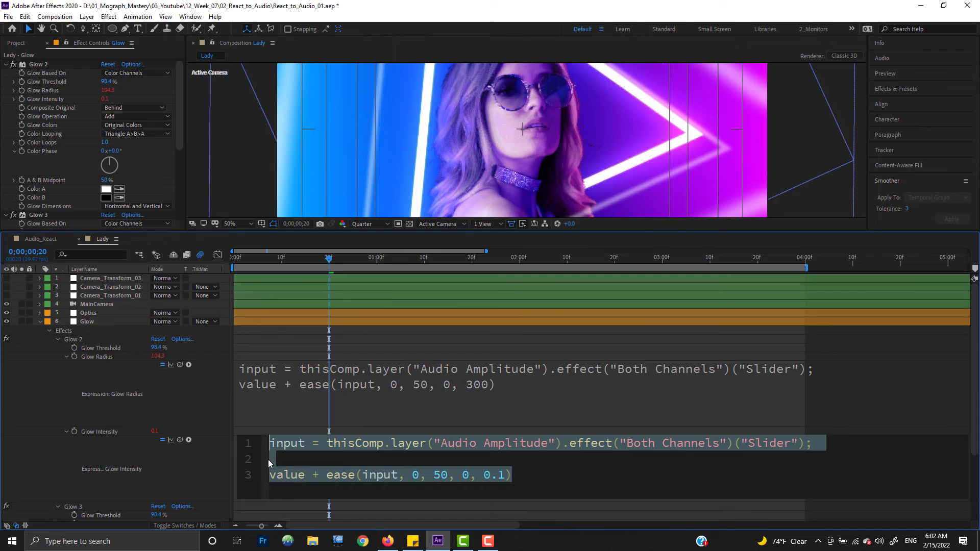
{"action": "left_click", "coordinate": [321, 461]}
{"action": "key", "text": "BackSpace"}
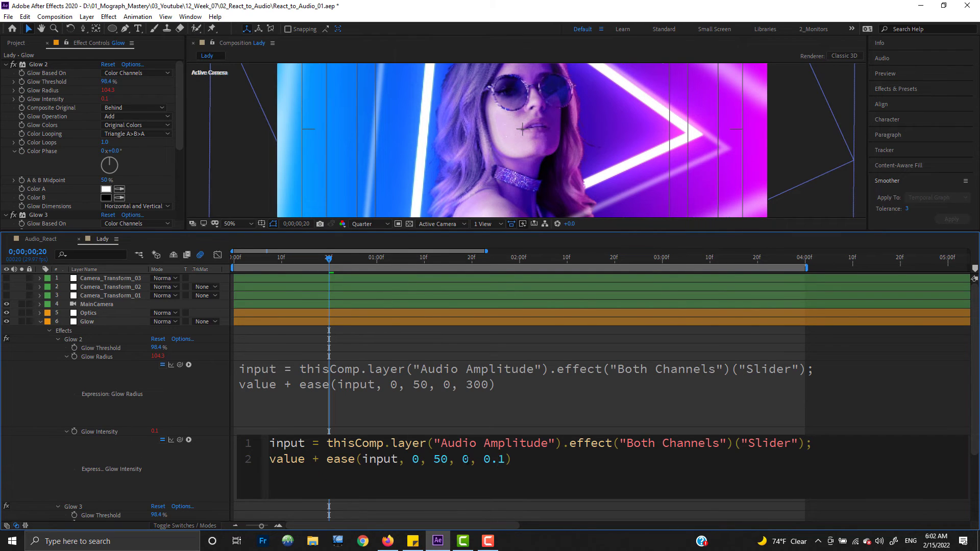
{"action": "double_click", "coordinate": [465, 459]}
{"action": "left_click", "coordinate": [483, 460]}
{"action": "left_click_drag", "start_coordinate": [484, 459], "coordinate": [507, 459]}
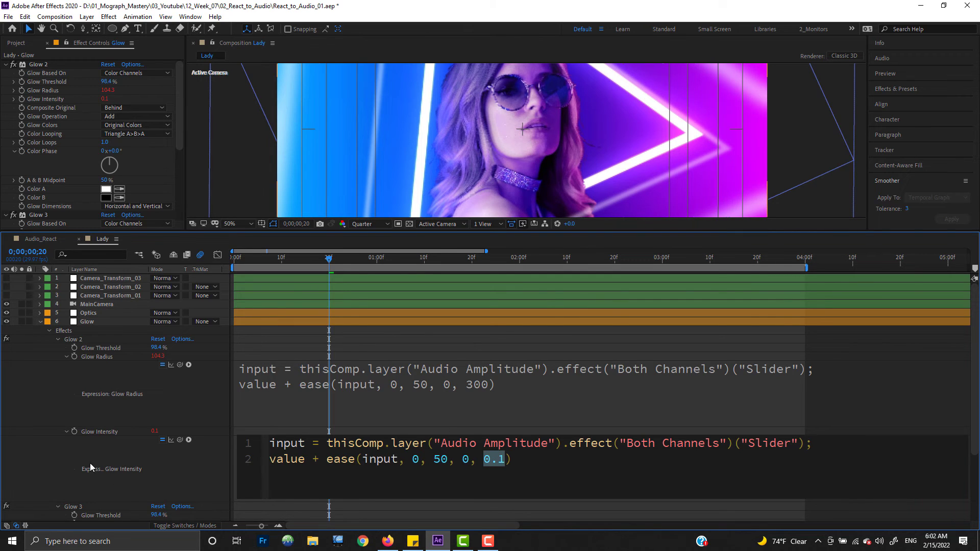
{"action": "left_click", "coordinate": [486, 464]}
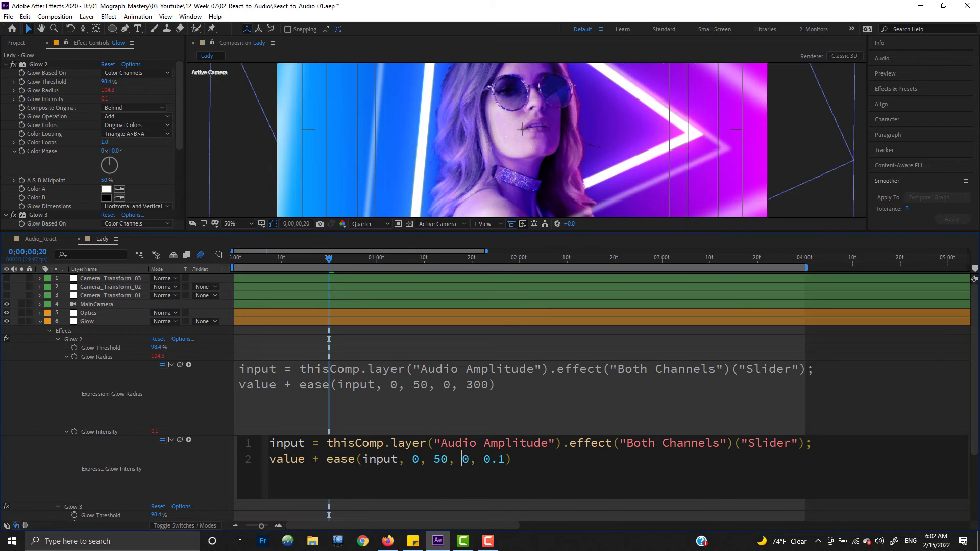
{"action": "key", "text": "KP_Enter"}
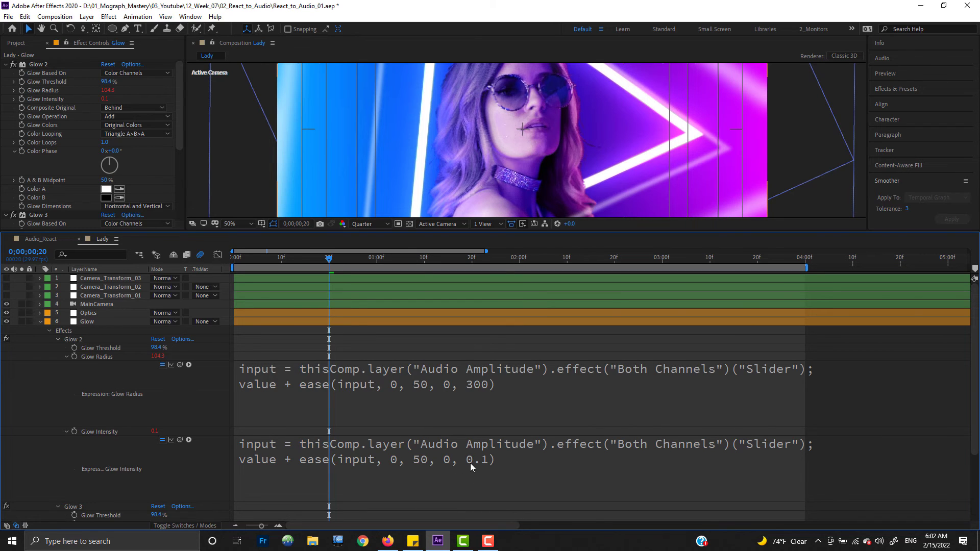
{"action": "left_click", "coordinate": [473, 385]}
{"action": "key", "text": "KP_Enter"}
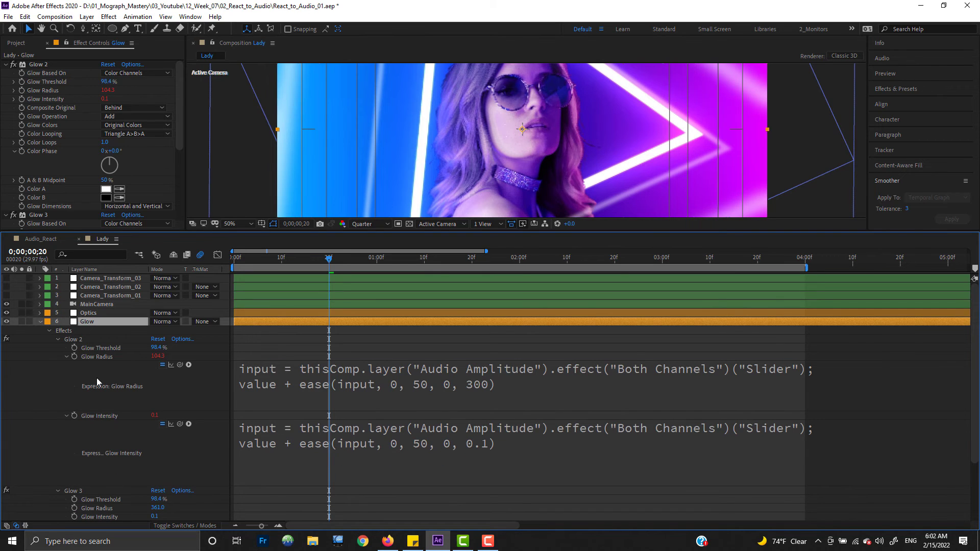
Enable the Right Channel ease expression on the Optics layer's Field Of View, and collapse and lock the layer.
{"action": "left_click", "coordinate": [105, 314]}
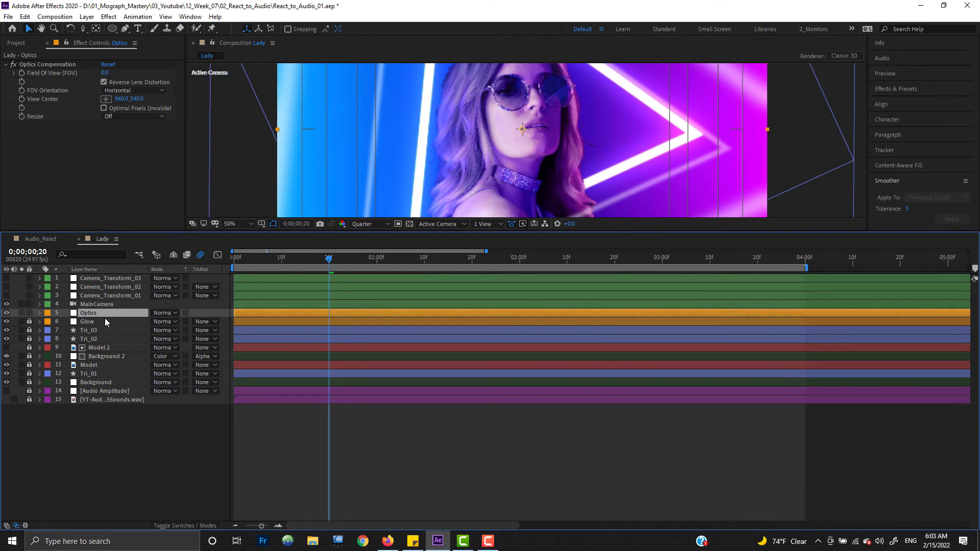
{"action": "key", "text": "u"}
{"action": "key", "text": "u"}
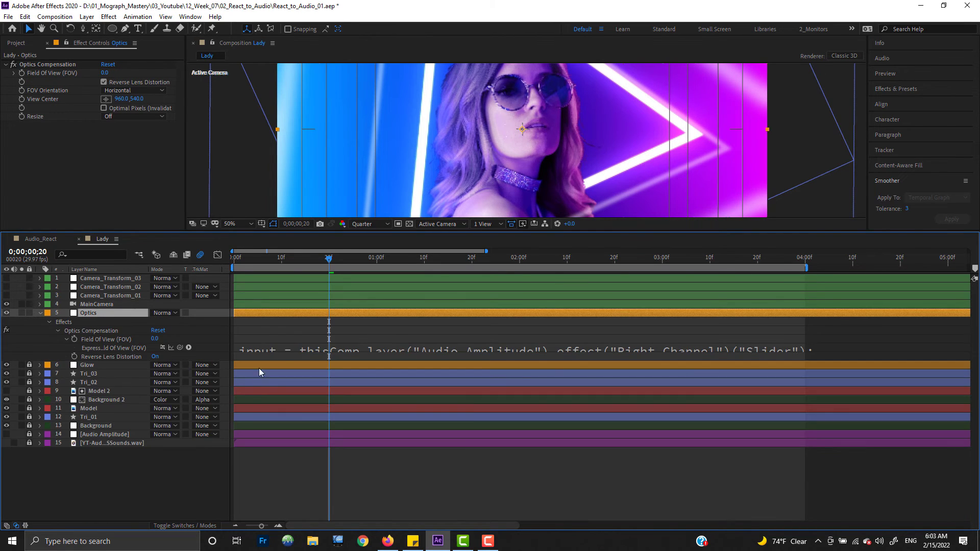
{"action": "left_click", "coordinate": [287, 352]}
{"action": "left_click", "coordinate": [59, 363]}
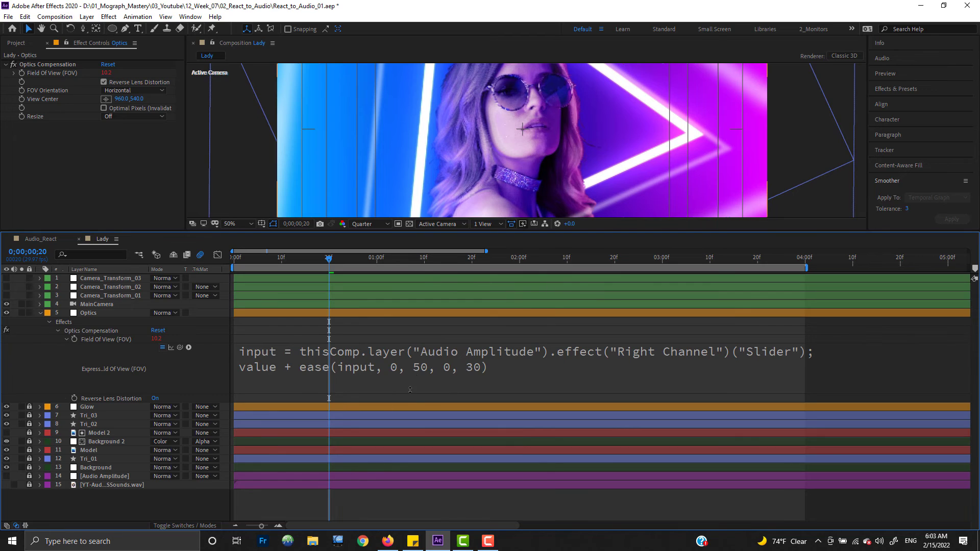
{"action": "left_click", "coordinate": [40, 314]}
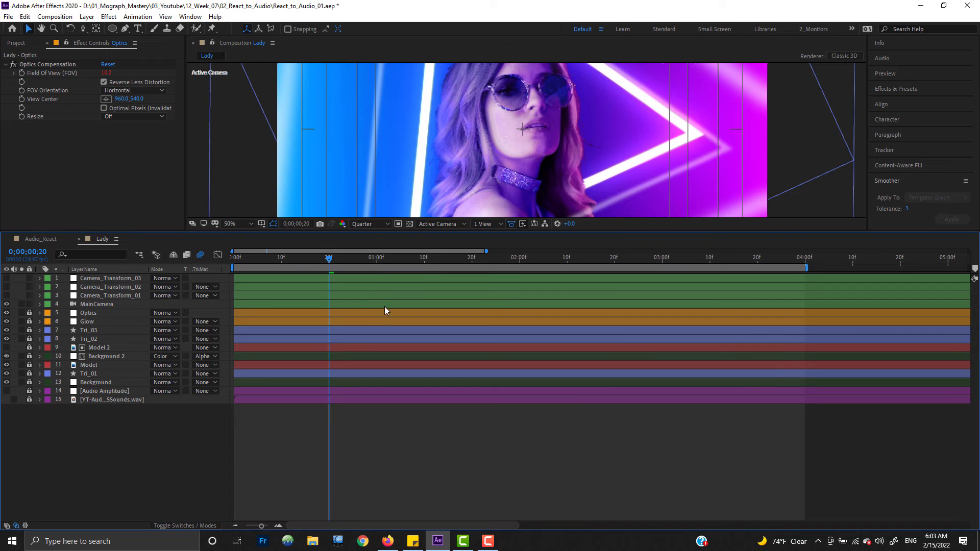
Enlarge the composition view again and play a preview with the glow and lens distortion reacting to the audio.
{"action": "left_click_drag", "start_coordinate": [372, 232], "coordinate": [371, 362]}
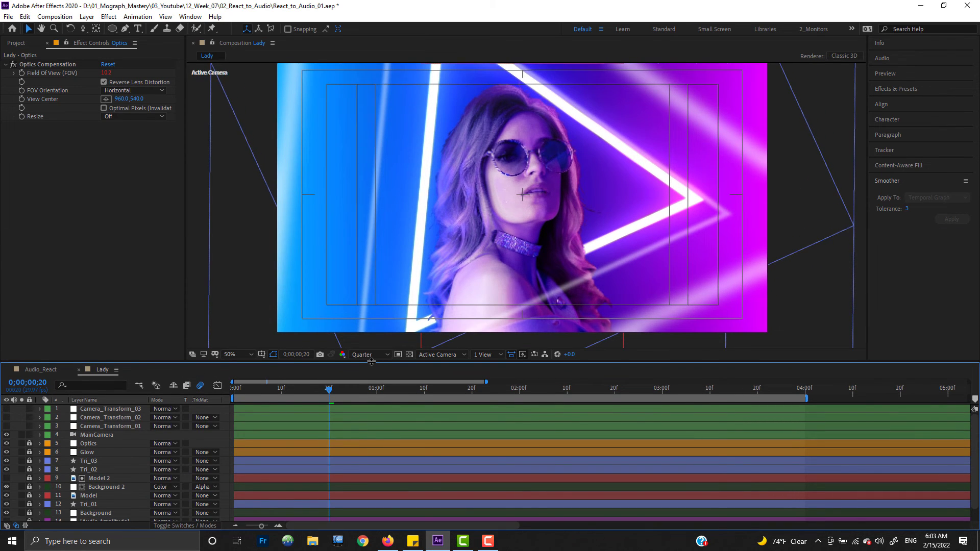
{"action": "key", "text": "space"}
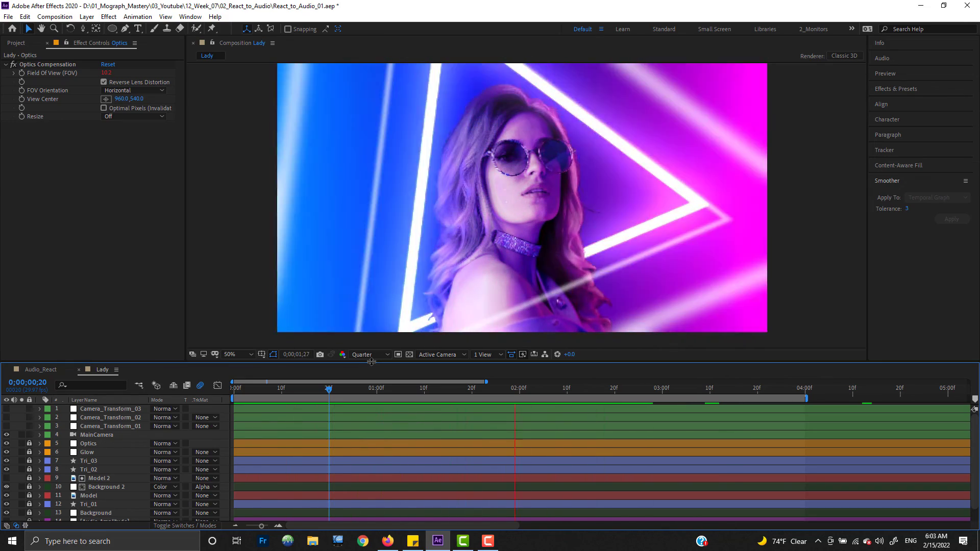
{"action": "key", "text": "space"}
Reveal the modified properties of Camera_Transform_01 and Camera_Transform_02, deselect the layers and enlarge the timeline area.
{"action": "left_click", "coordinate": [110, 426]}
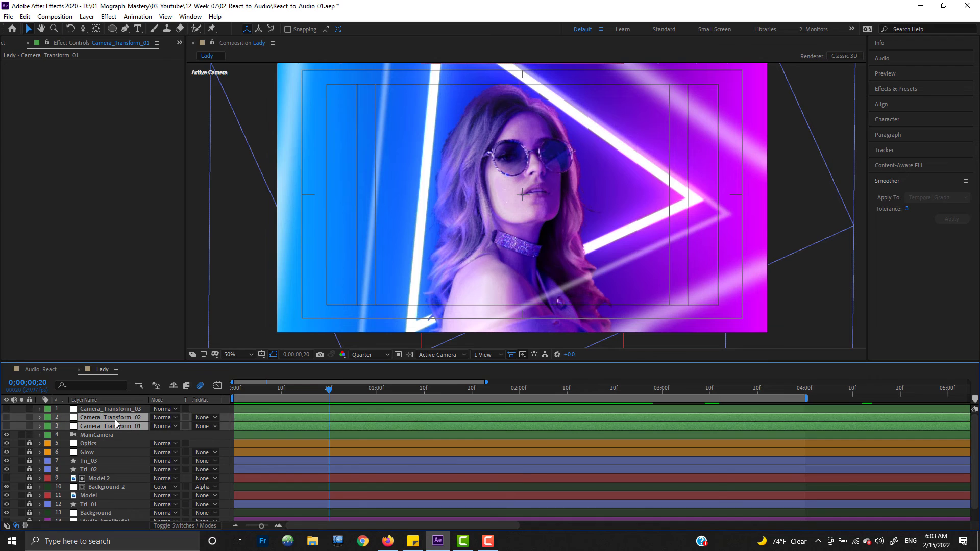
{"action": "left_click", "coordinate": [118, 419], "text": "shift"}
{"action": "key", "text": "u"}
{"action": "key", "text": "u"}
{"action": "key", "text": "F2"}
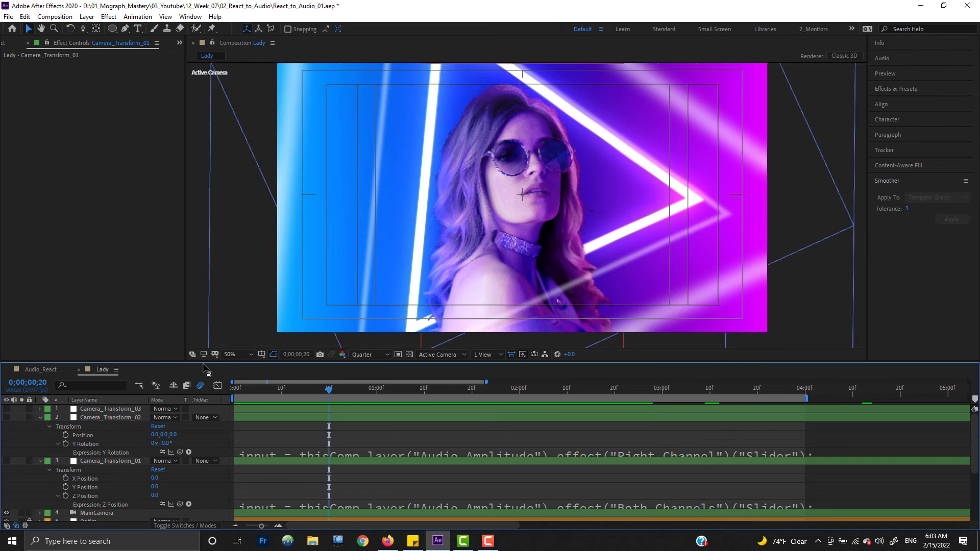
{"action": "left_click_drag", "start_coordinate": [204, 361], "coordinate": [204, 260]}
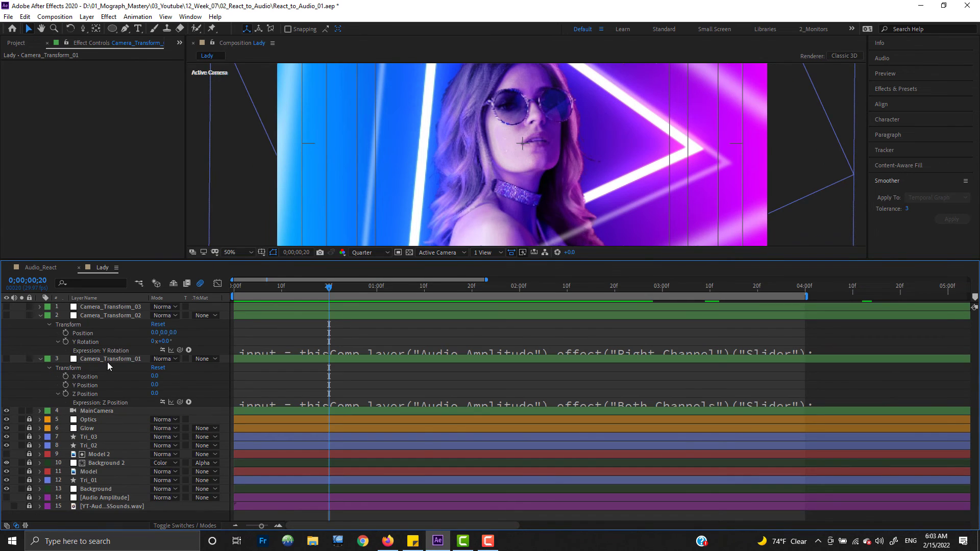
Delete the empty line in Camera_Transform_01's Z Position expression and enable the Both Channels ease with output range 0 to 400.
{"action": "left_click", "coordinate": [107, 361]}
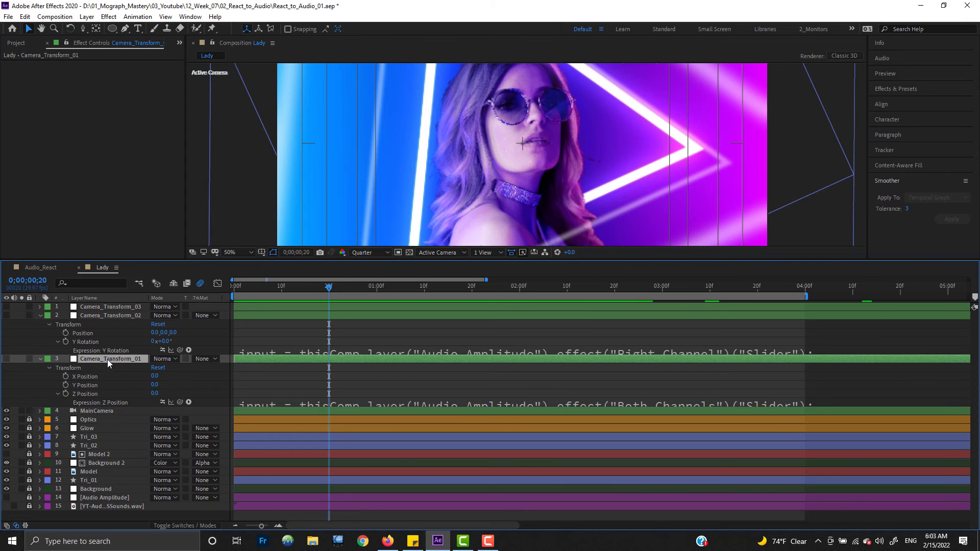
{"action": "left_click", "coordinate": [317, 403]}
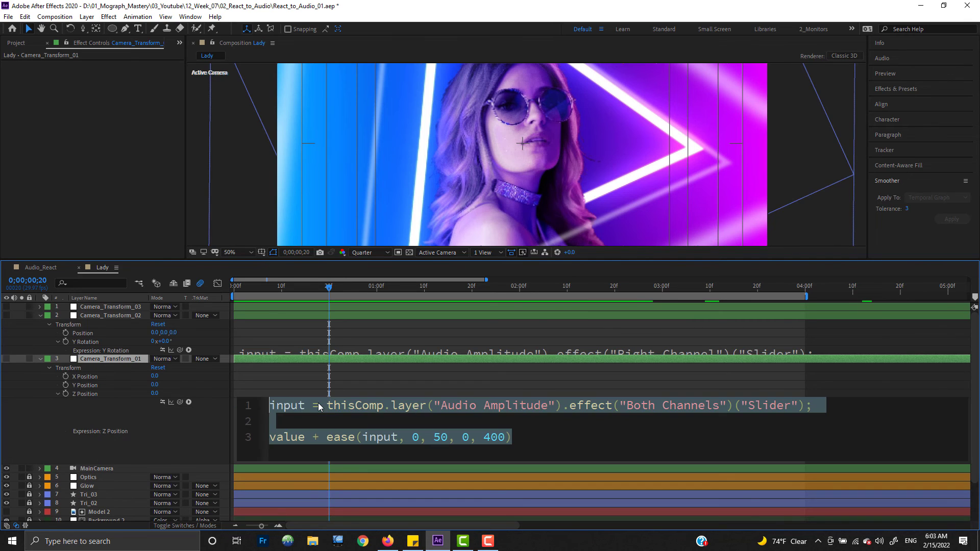
{"action": "left_click", "coordinate": [41, 411]}
Collapse Camera_Transform_01 and Camera_Transform_02, select the three Camera_Transform layers and show the Parent & Link column.
{"action": "left_click", "coordinate": [81, 315], "text": "ctrl"}
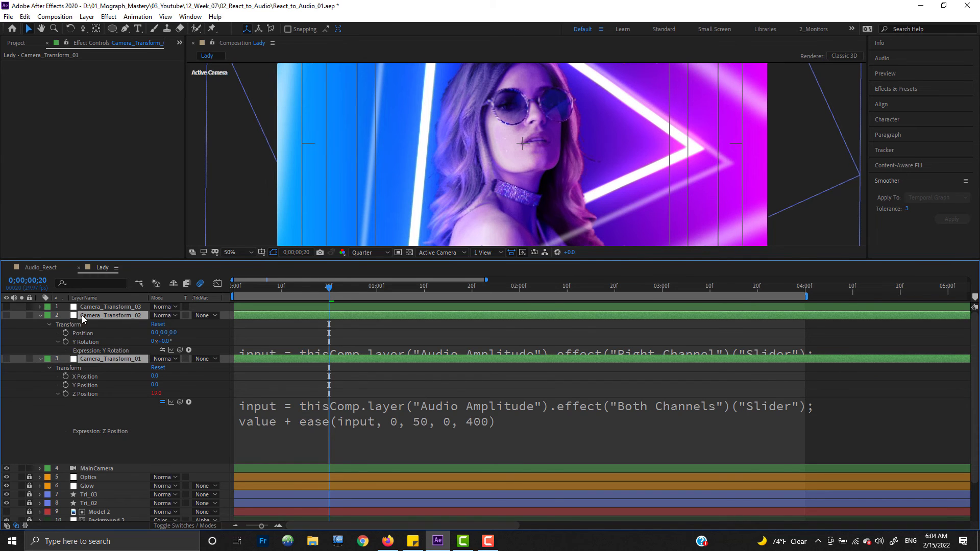
{"action": "left_click", "coordinate": [41, 315]}
{"action": "left_click", "coordinate": [122, 307]}
{"action": "left_click", "coordinate": [122, 324], "text": "shift"}
{"action": "right_click", "coordinate": [225, 298]}
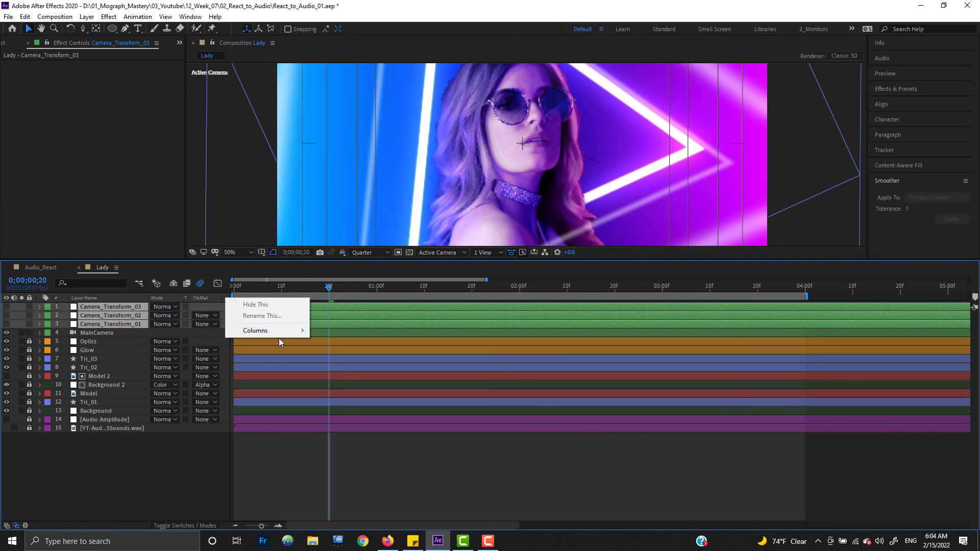
{"action": "mouse_move", "coordinate": [271, 332]}
{"action": "left_click", "coordinate": [352, 410]}
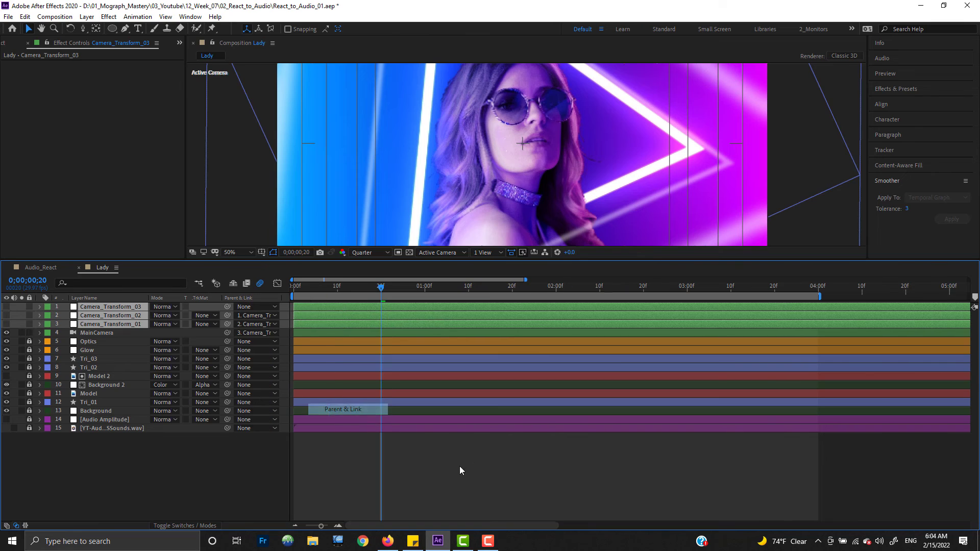
Examine the parenting chain from MainCamera through Camera_Transform_01 and Camera_Transform_02.
{"action": "left_click", "coordinate": [206, 474]}
{"action": "left_click", "coordinate": [125, 333]}
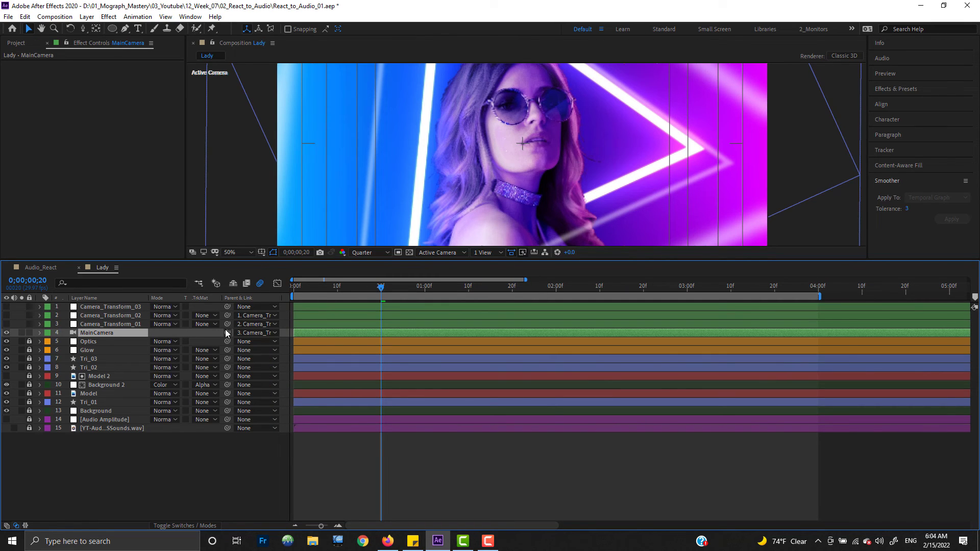
{"action": "left_click", "coordinate": [118, 325]}
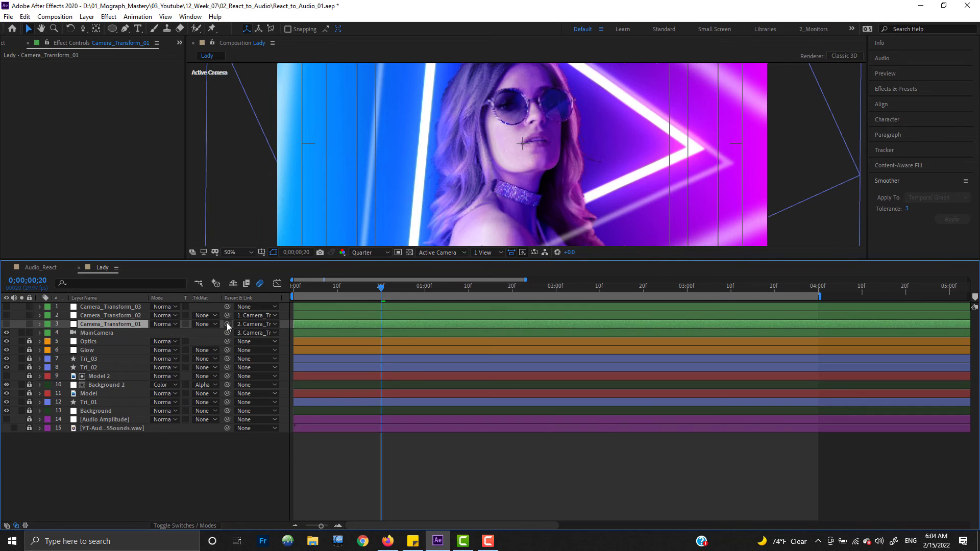
{"action": "left_click", "coordinate": [143, 315]}
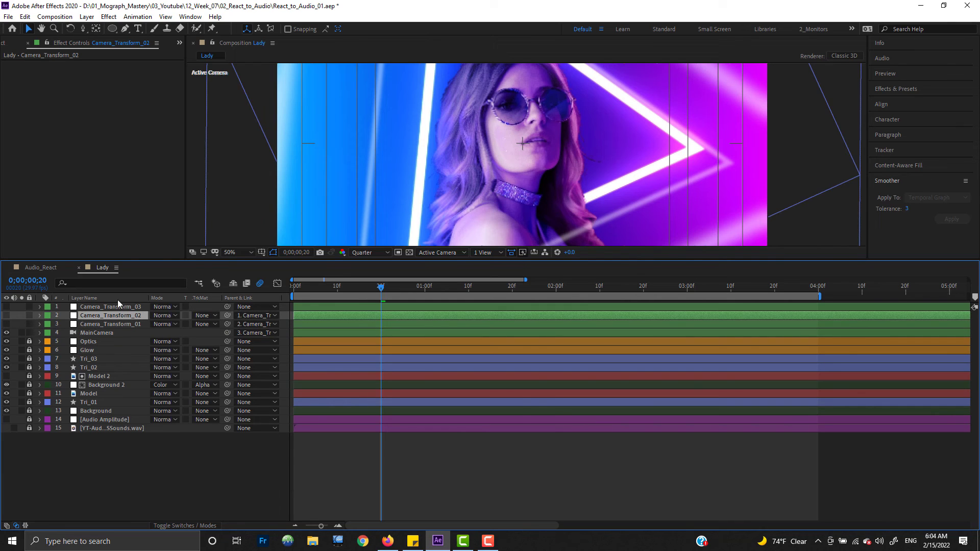
Reveal the modified properties of the three Camera_Transform layers and MainCamera together, and deselect them.
{"action": "left_click", "coordinate": [129, 306]}
{"action": "left_click", "coordinate": [104, 334], "text": "shift"}
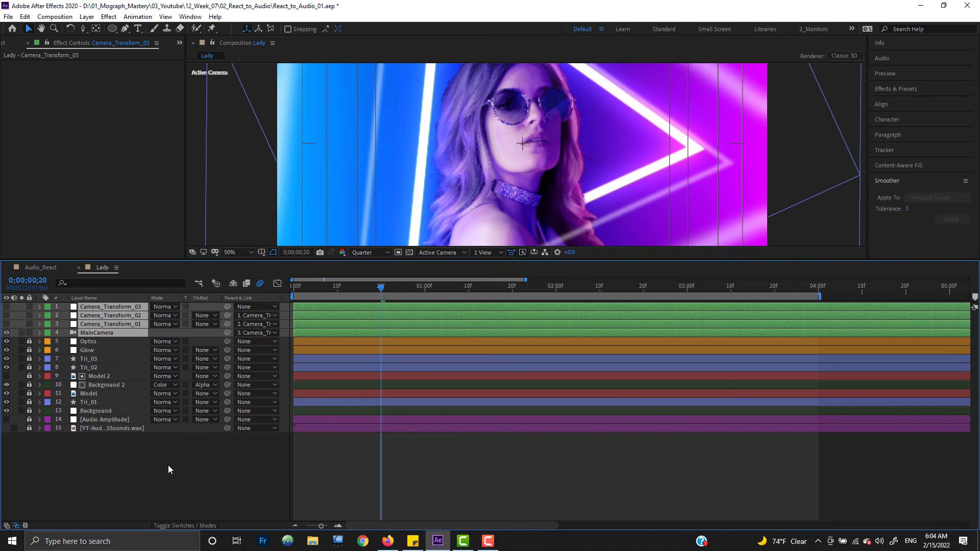
{"action": "key", "text": "u"}
{"action": "key", "text": "u"}
{"action": "left_click", "coordinate": [309, 370]}
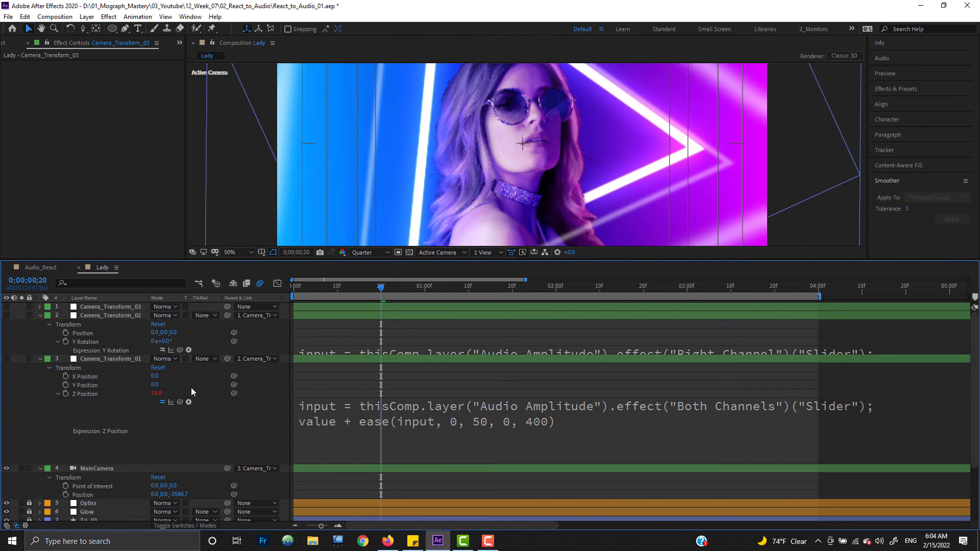
Examine Camera_Transform_01's Z Position expression and find the Separate Dimensions option on Camera_Transform_02's Position without applying it.
{"action": "left_click", "coordinate": [124, 358]}
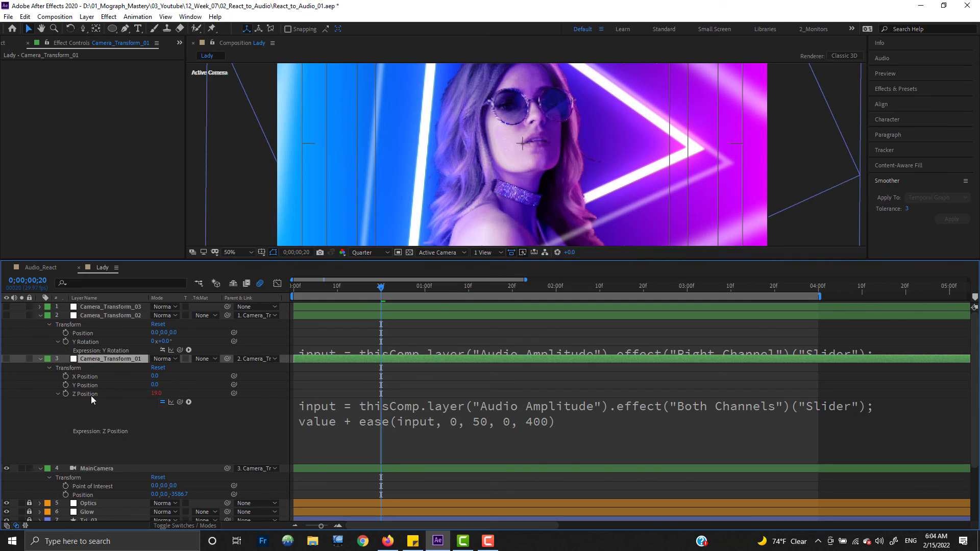
{"action": "right_click", "coordinate": [86, 334]}
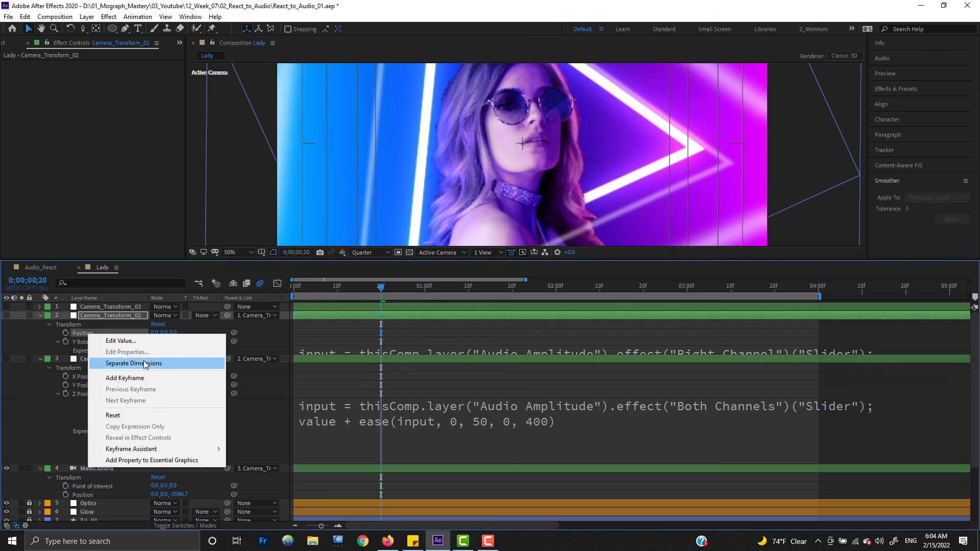
{"action": "left_click", "coordinate": [26, 408]}
{"action": "left_click", "coordinate": [84, 396]}
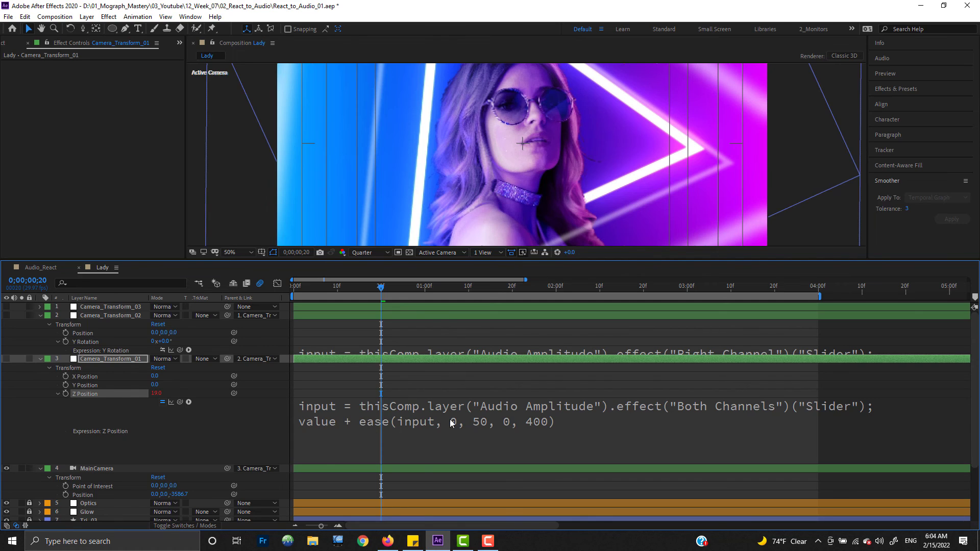
{"action": "left_click", "coordinate": [40, 404]}
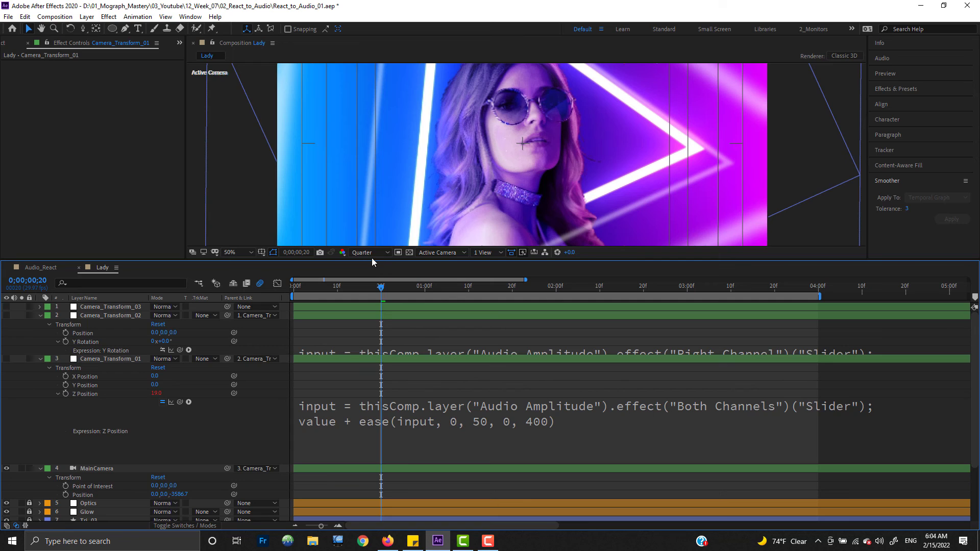
Enlarge the composition view and play a preview of the camera's audio-driven Z Position movement.
{"action": "left_click_drag", "start_coordinate": [375, 260], "coordinate": [382, 373]}
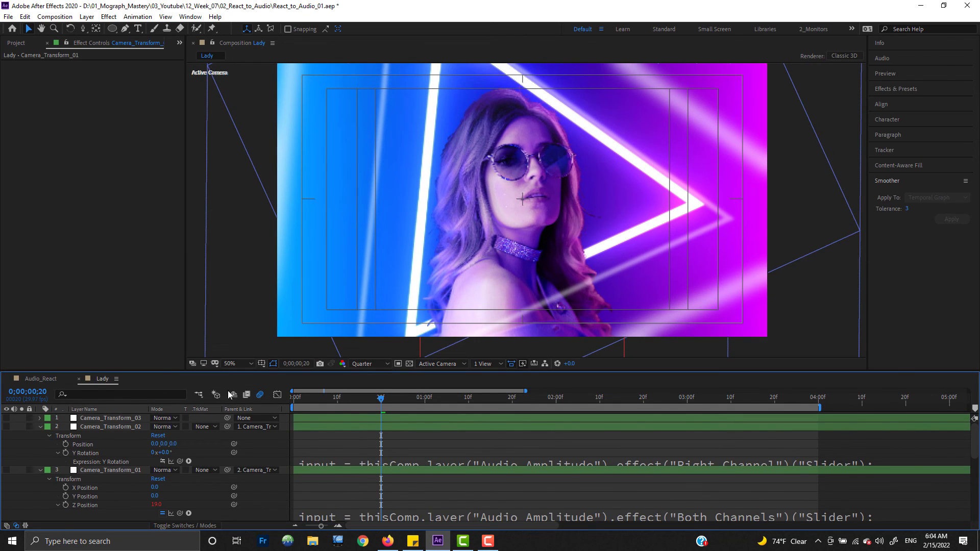
{"action": "key", "text": "space"}
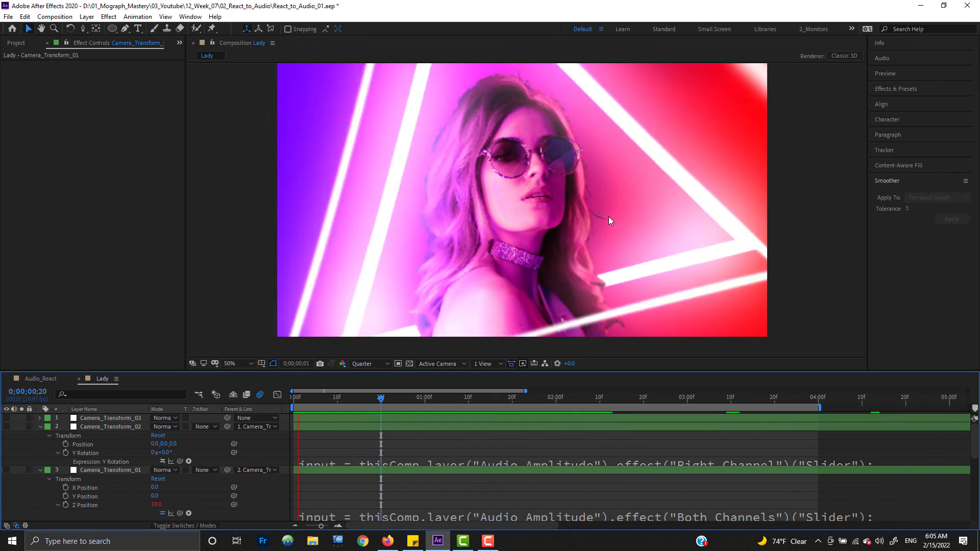
{"action": "key", "text": "space"}
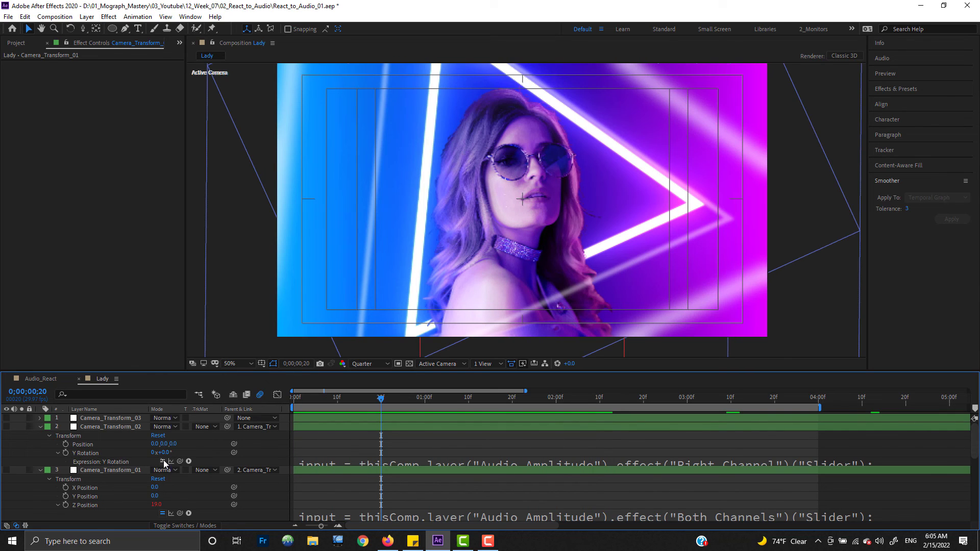
Try Camera_Transform_02's Y Rotation expression with the Right Channel ease from 0 to 25 in a preview, and disable it again.
{"action": "left_click", "coordinate": [317, 468]}
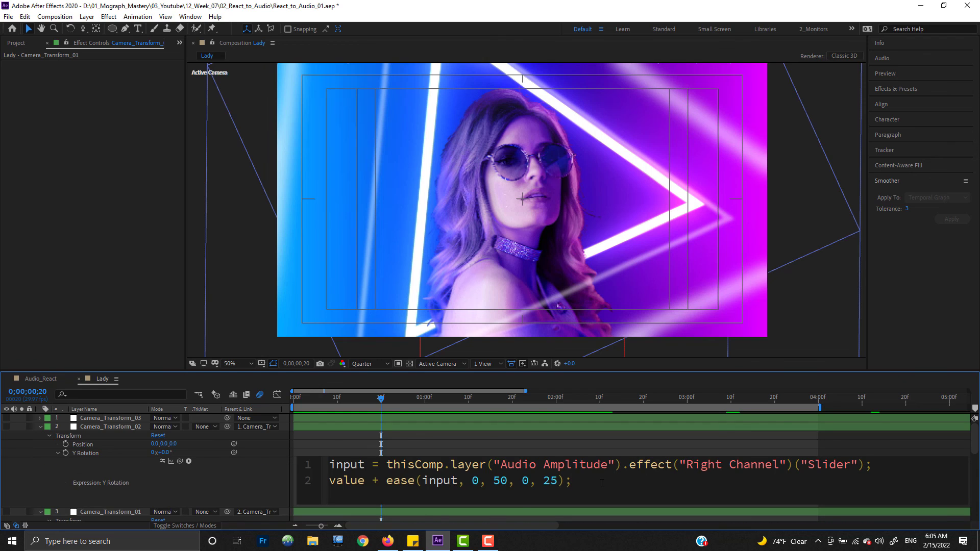
{"action": "left_click", "coordinate": [43, 476]}
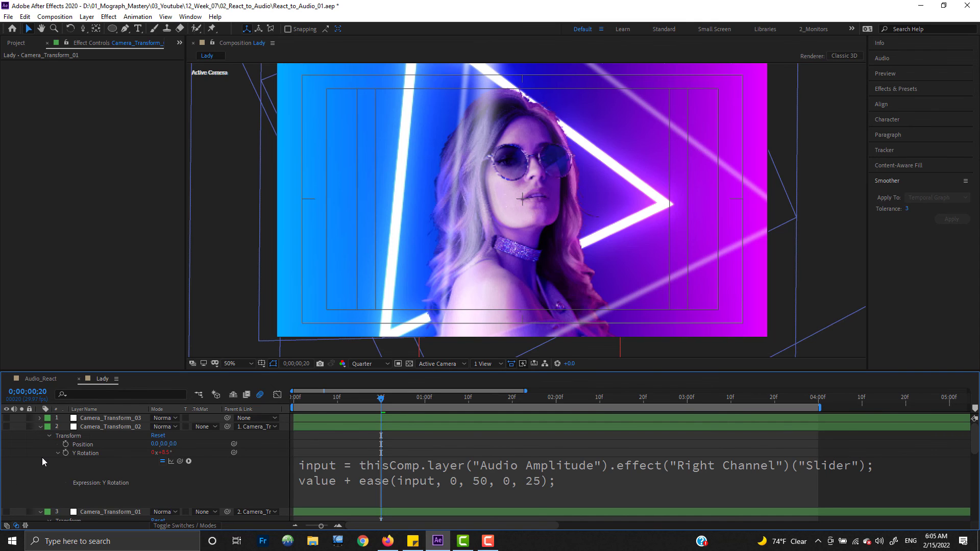
{"action": "key", "text": "space"}
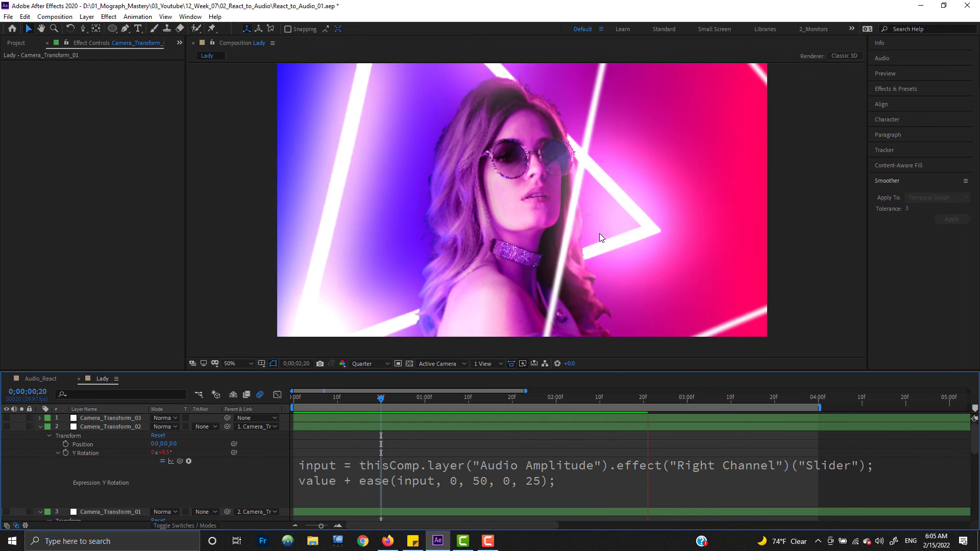
{"action": "key", "text": "space"}
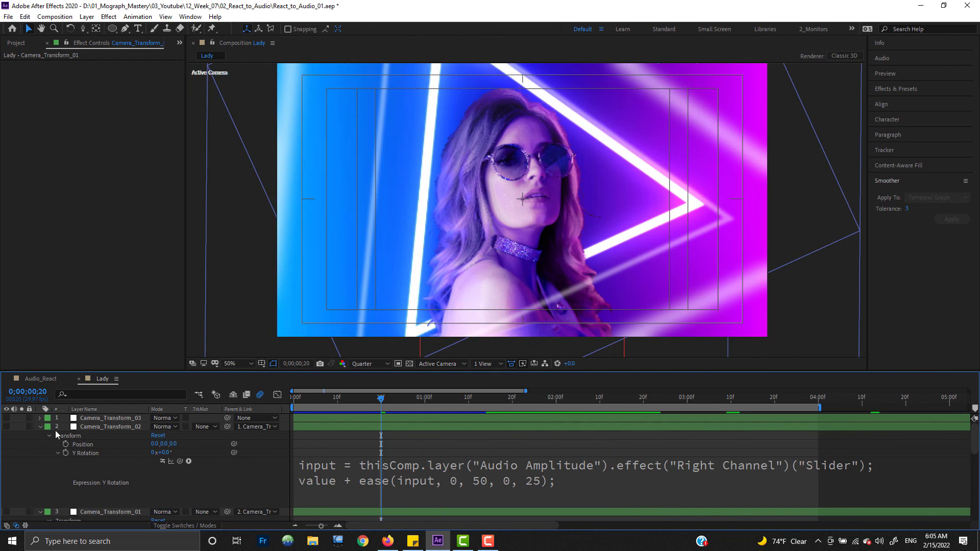
Collapse the Camera_Transform layers and MainCamera, and enlarge the timeline area to show the whole layer stack.
{"action": "left_click", "coordinate": [41, 427]}
{"action": "left_click", "coordinate": [40, 435]}
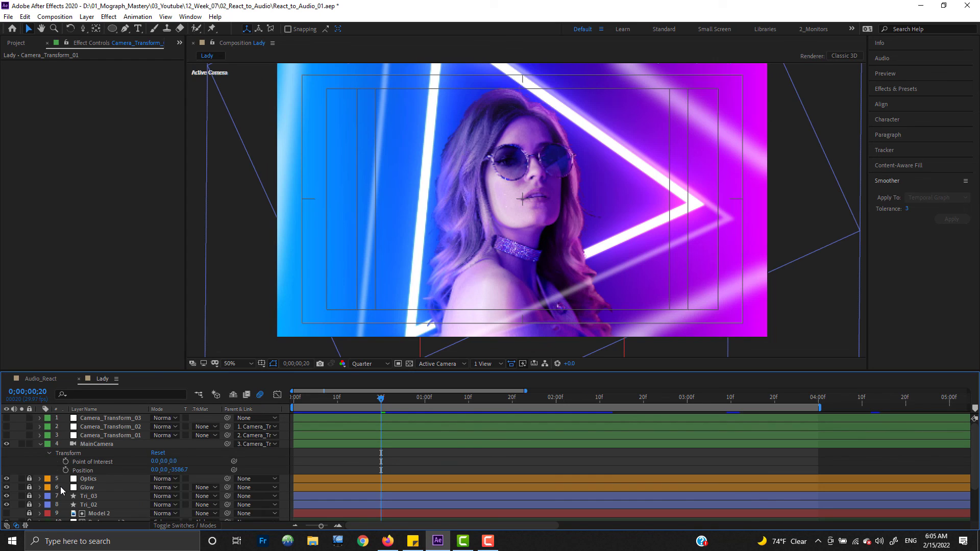
{"action": "left_click", "coordinate": [40, 444]}
{"action": "left_click_drag", "start_coordinate": [144, 371], "coordinate": [145, 250]}
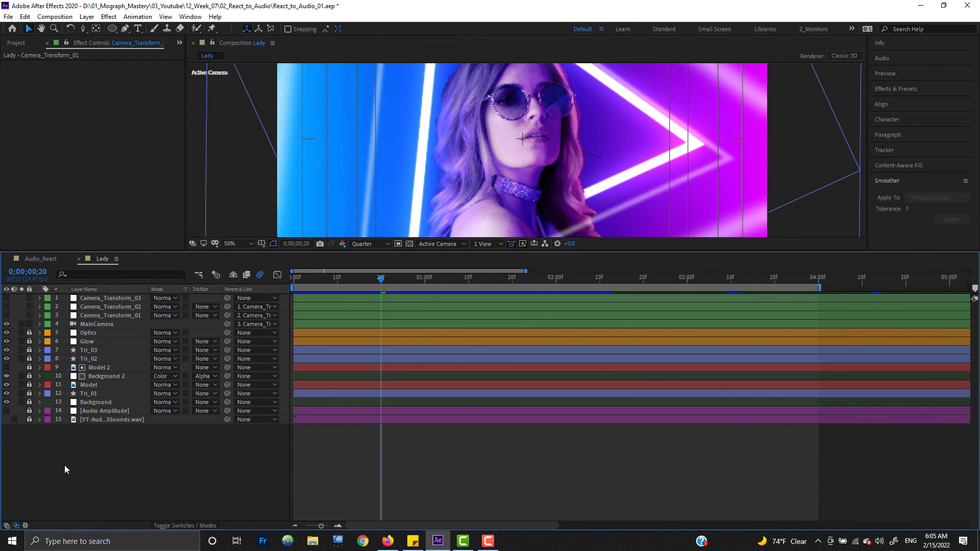
Reveal the modified properties of all layers, look through the expressions used in the composition, and collapse the layers again.
{"action": "key", "text": "u"}
{"action": "key", "text": "u"}
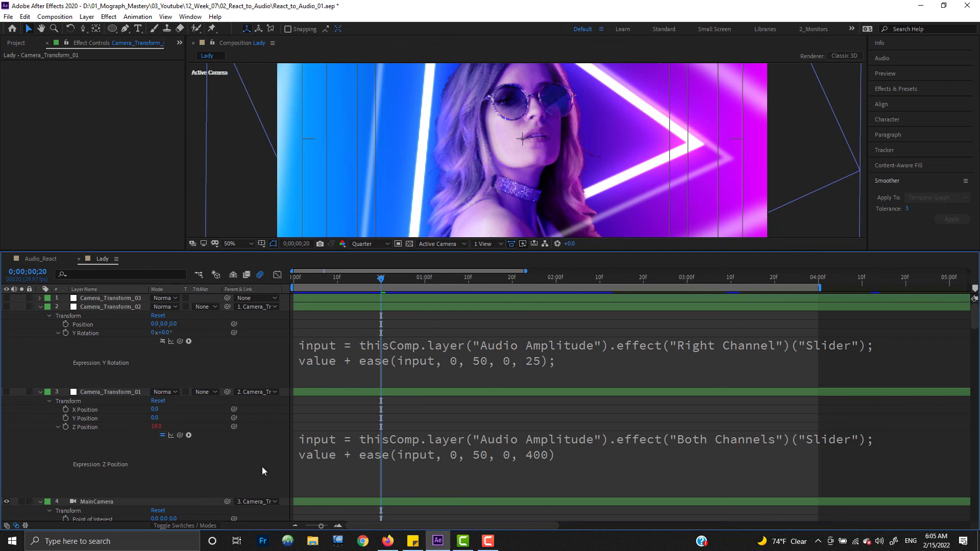
{"action": "scroll", "coordinate": [357, 379], "scroll_direction": "down", "scroll_amount": 10}
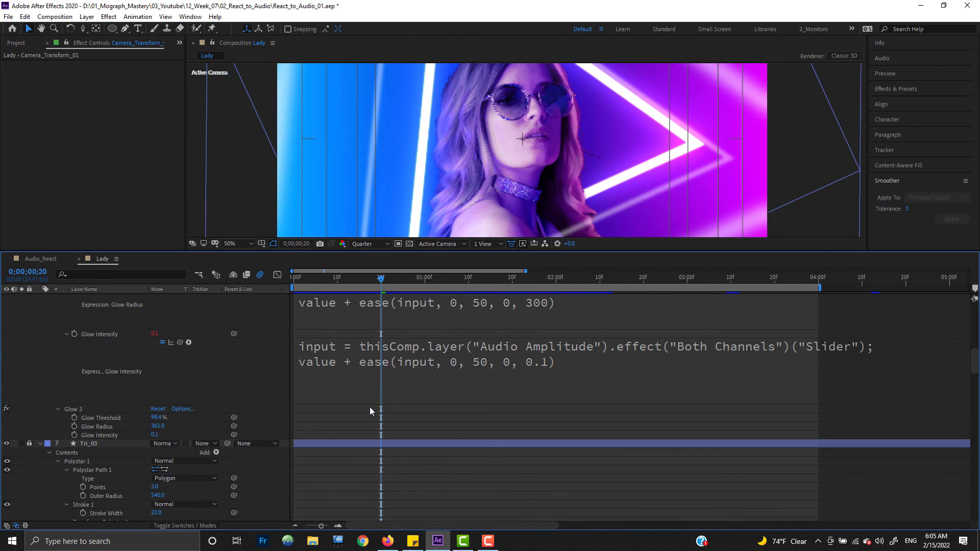
{"action": "scroll", "coordinate": [369, 406], "scroll_direction": "down", "scroll_amount": 8}
{"action": "scroll", "coordinate": [369, 407], "scroll_direction": "up", "scroll_amount": 15}
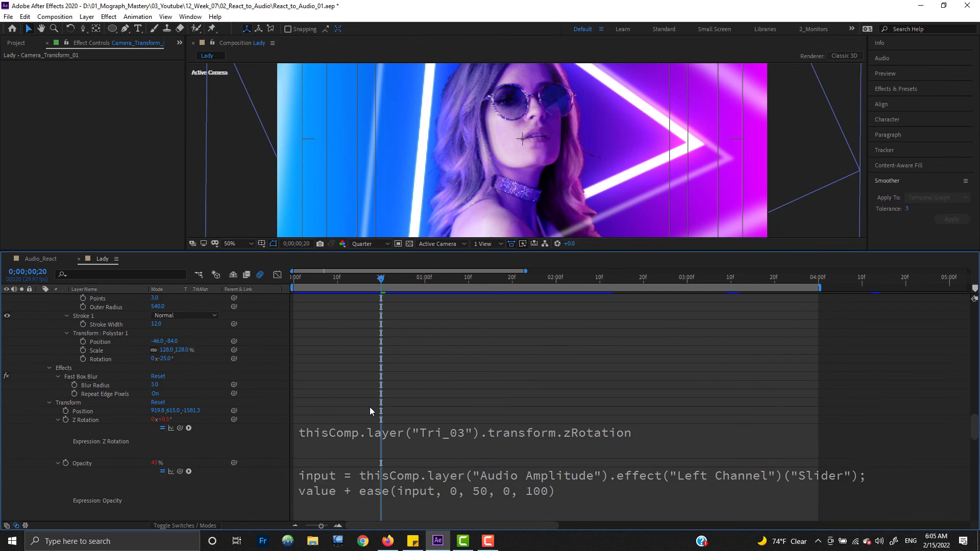
{"action": "key", "text": "u"}
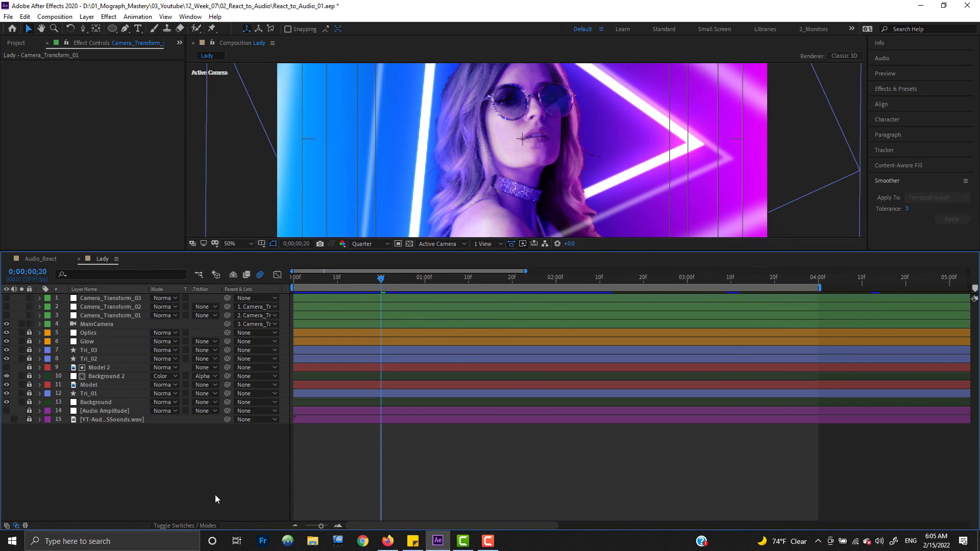
Enlarge the composition view until the full Lady frame is shown above a reduced timeline.
{"action": "left_click_drag", "start_coordinate": [380, 251], "coordinate": [396, 364]}
{"action": "left_click_drag", "start_coordinate": [402, 414], "coordinate": [404, 433]}
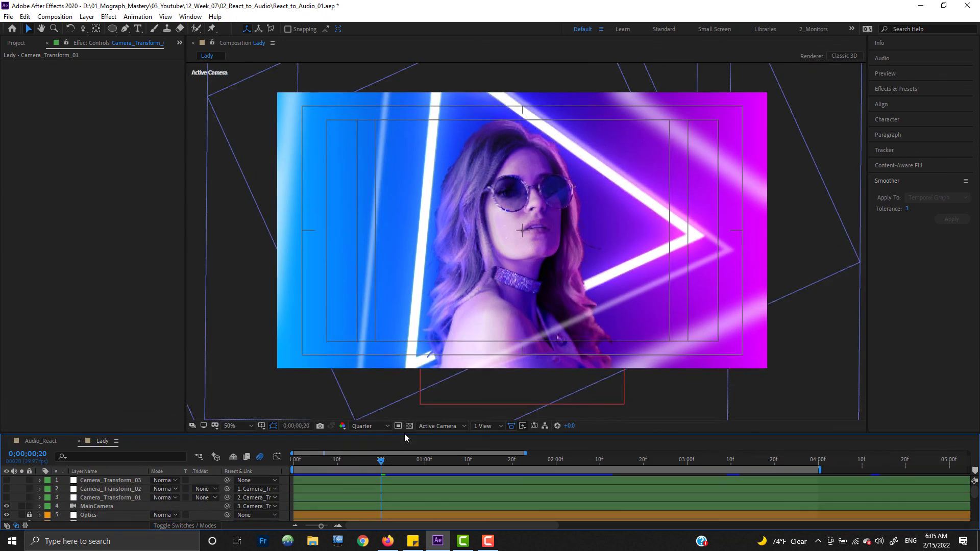